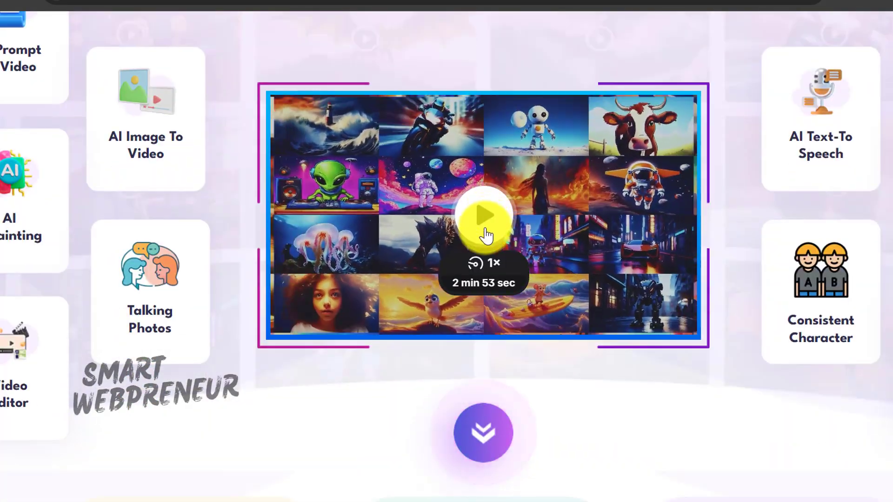
- Play the promo video, then scroll down to the 'Effortlessly Create AI Videos In 3 Easy Steps' section
click(485, 230)
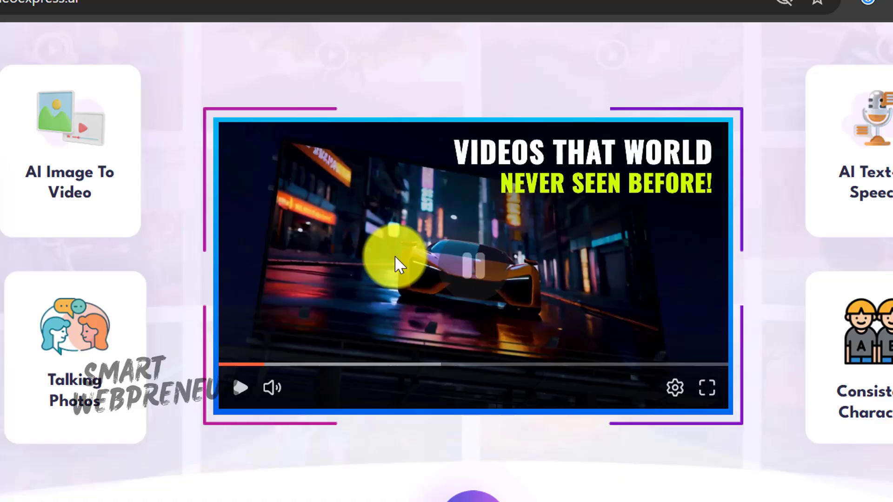
scroll(395, 260, down, 15)
scroll(312, 304, down, 15)
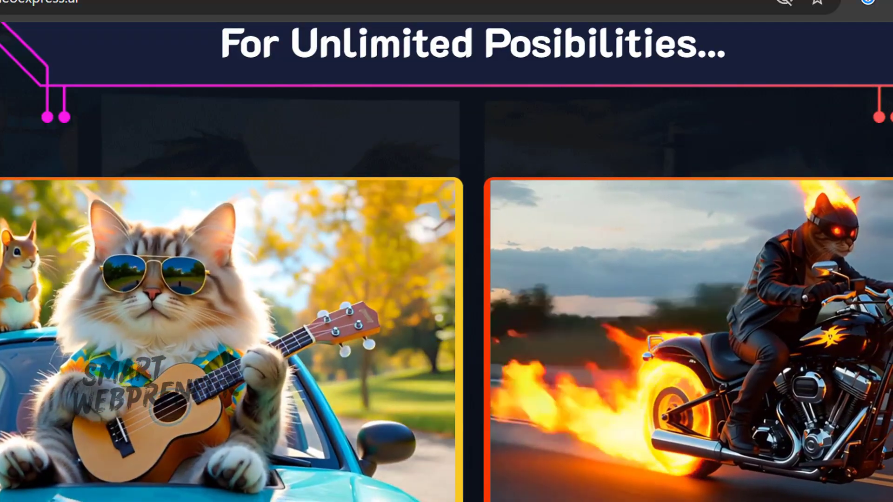
- Scroll past the feature showcase to the 'Get Access To VideoExpress! For A One-Time Price' section
scroll(495, 378, down, 5)
scroll(495, 377, down, 5)
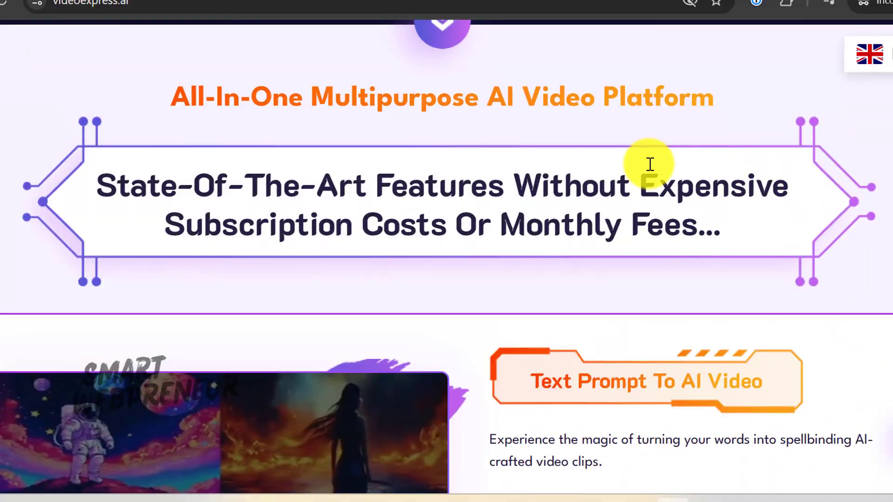
scroll(646, 173, up, 3)
scroll(621, 187, down, 5)
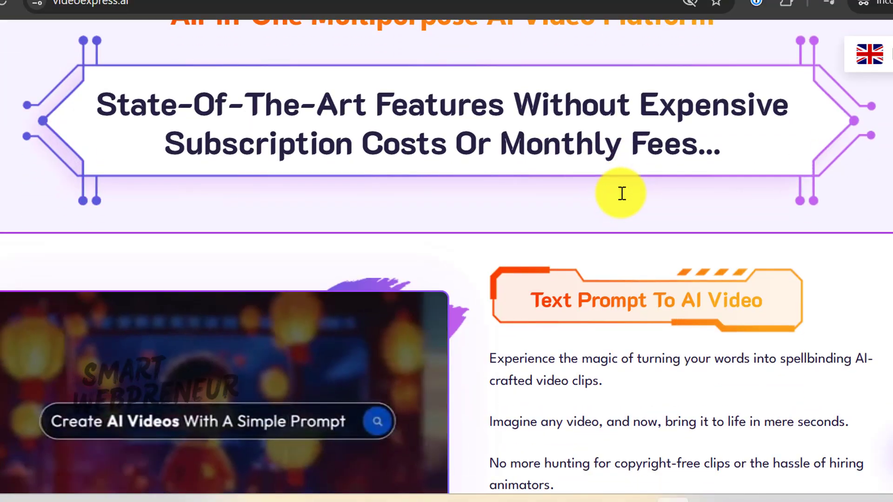
scroll(621, 196, down, 2)
scroll(539, 214, down, 3)
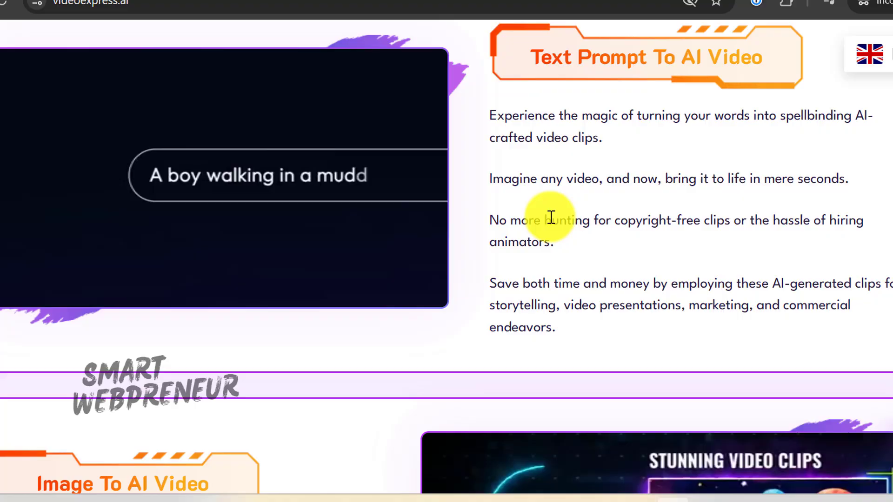
scroll(551, 217, down, 5)
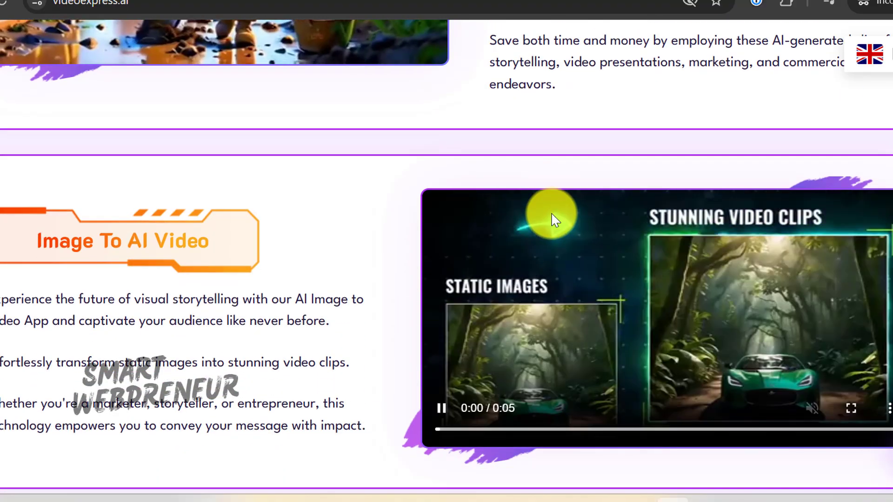
scroll(479, 218, down, 2)
scroll(372, 221, down, 4)
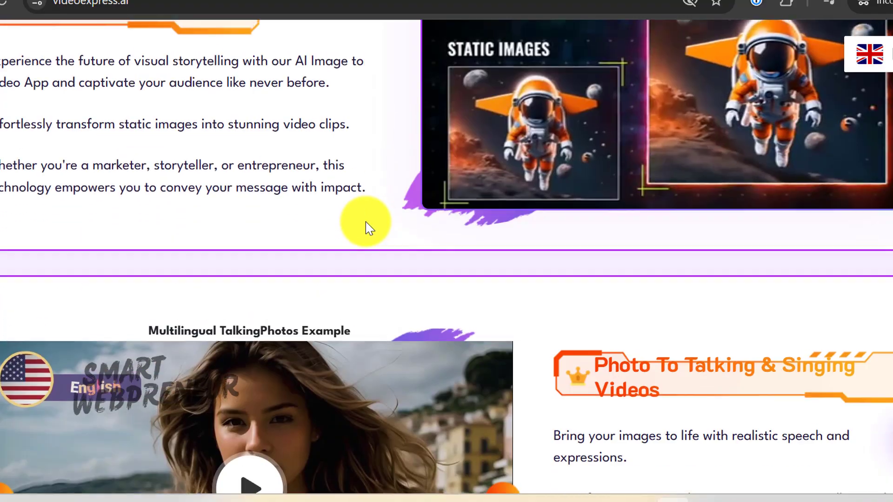
scroll(525, 226, down, 11)
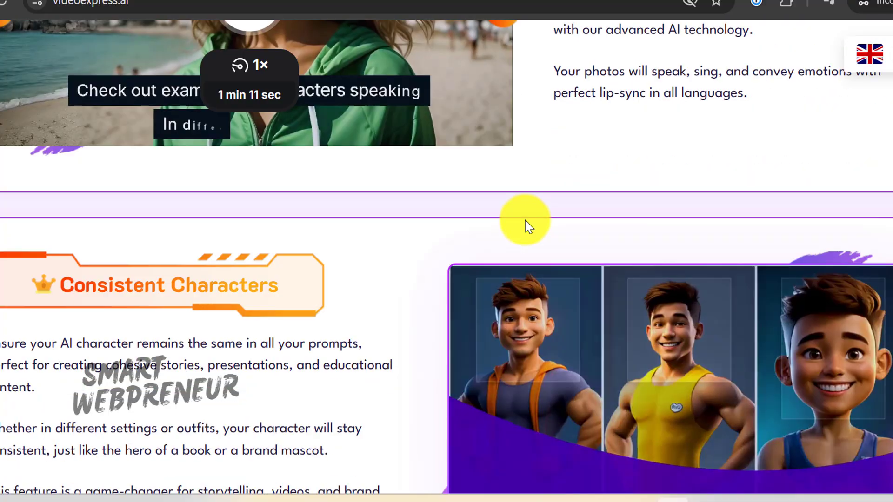
scroll(526, 227, down, 1)
scroll(526, 226, down, 8)
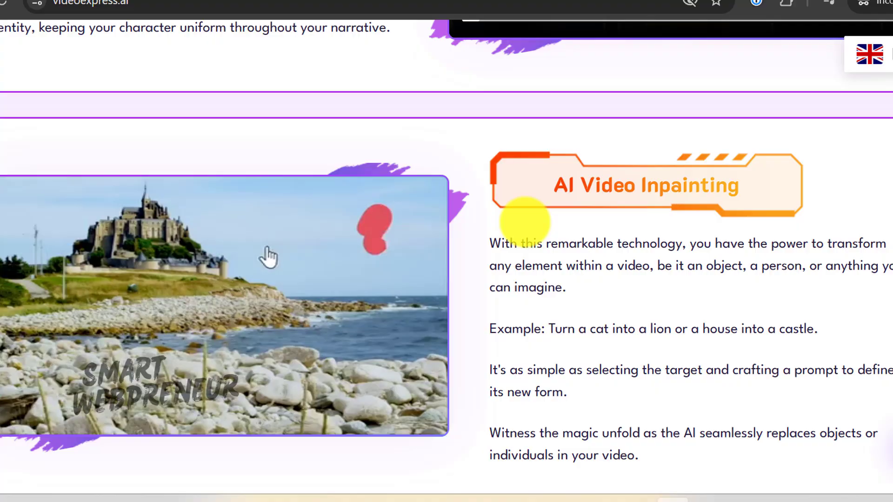
scroll(524, 221, down, 11)
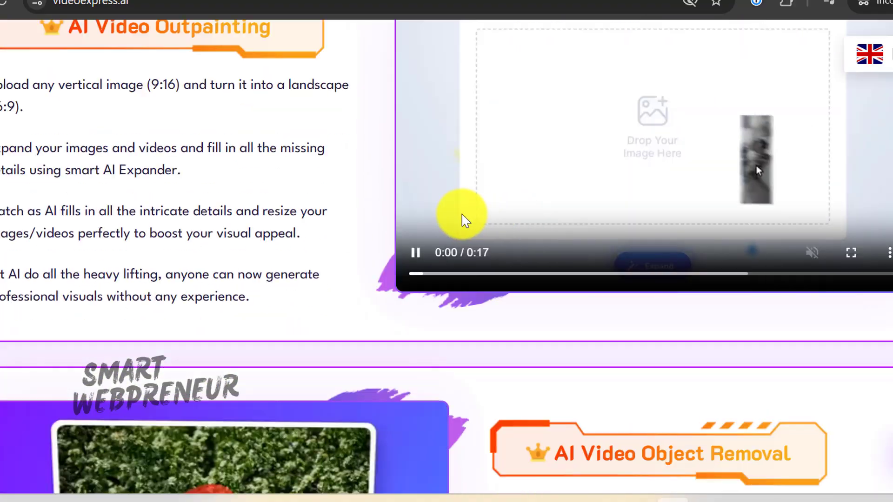
scroll(717, 295, down, 15)
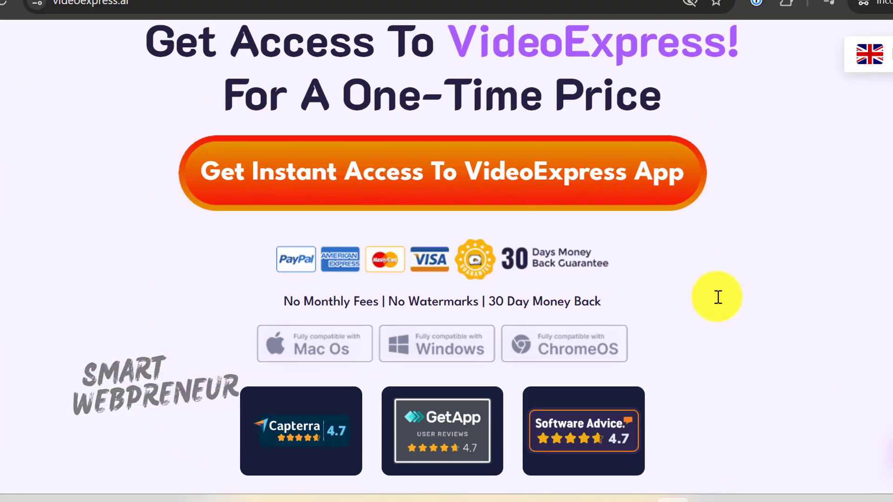
- Briefly highlight the 'For A One-Time Price' heading for emphasis
scroll(718, 297, up, 3)
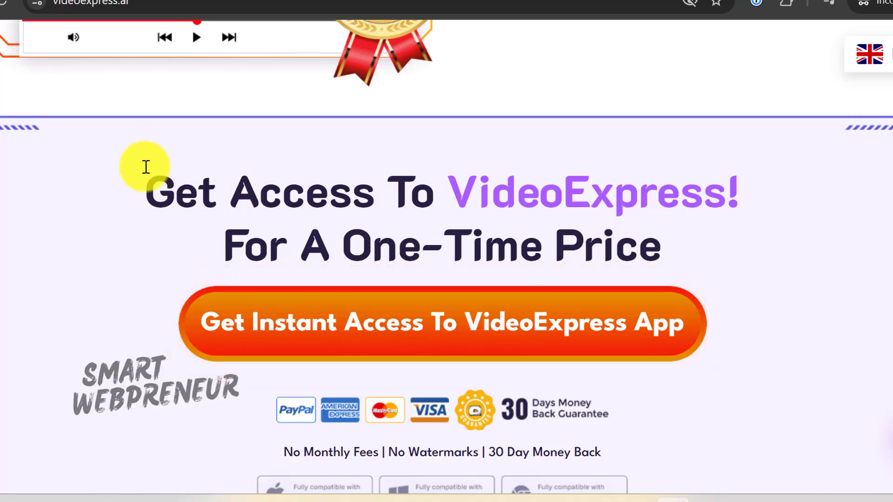
drag(146, 172, 753, 241)
click(754, 240)
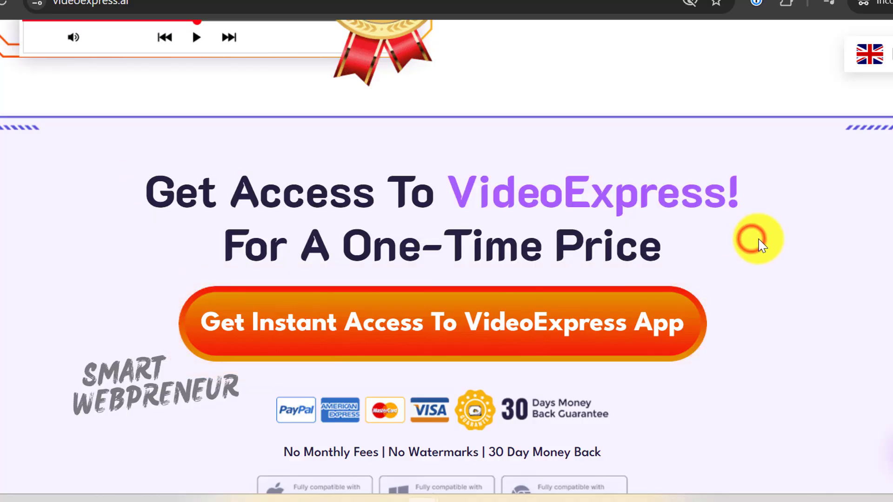
- Jump to the pricing plans table and highlight the $49 and $179 one-time prices
click(206, 328)
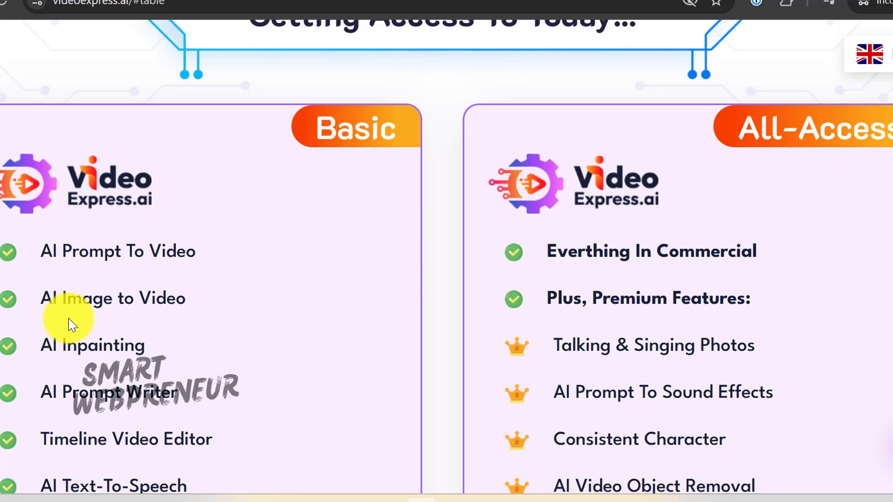
scroll(289, 272, down, 15)
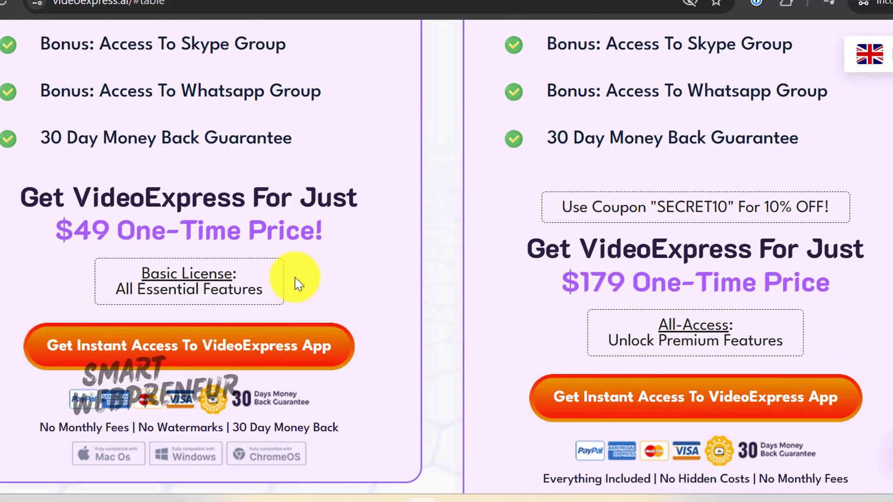
drag(69, 229, 358, 231)
click(355, 227)
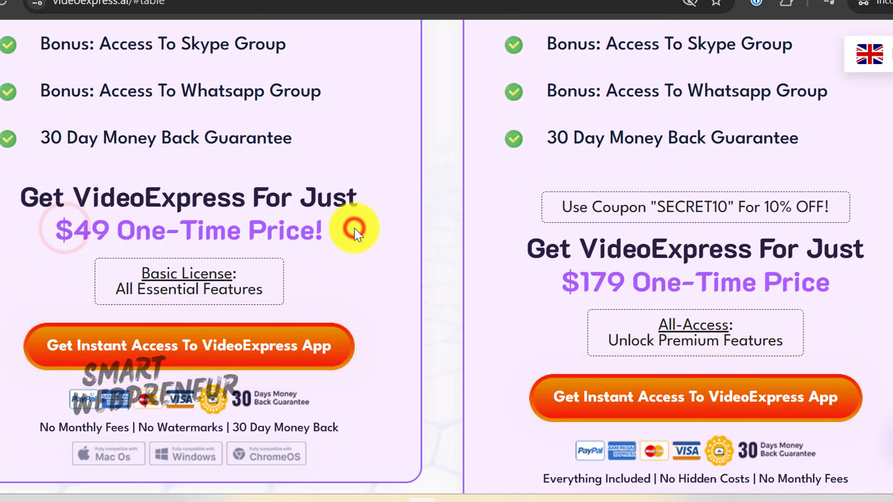
drag(544, 281, 863, 285)
click(863, 284)
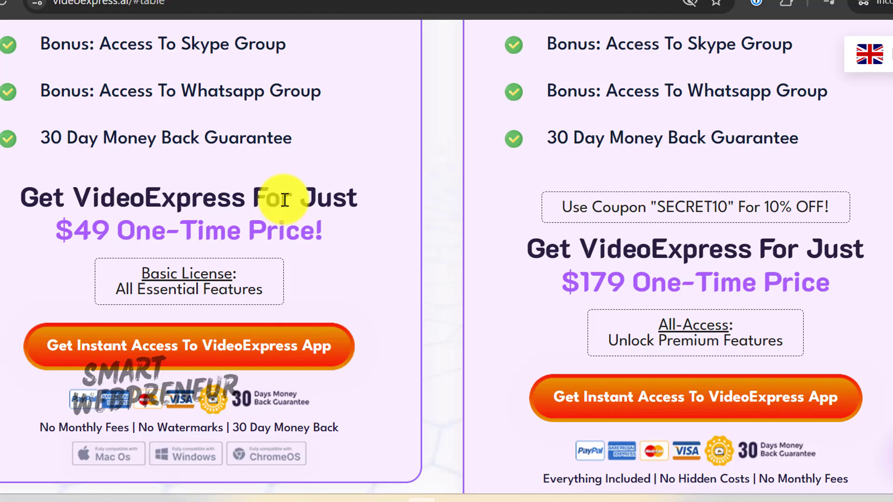
- Scroll the pricing table and repeatedly highlight the All-Access price heading
scroll(260, 209, up, 2)
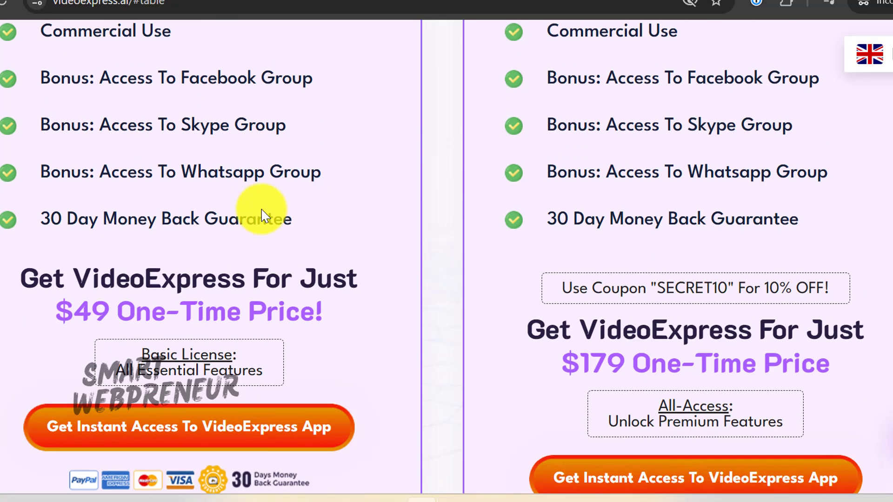
scroll(262, 215, up, 15)
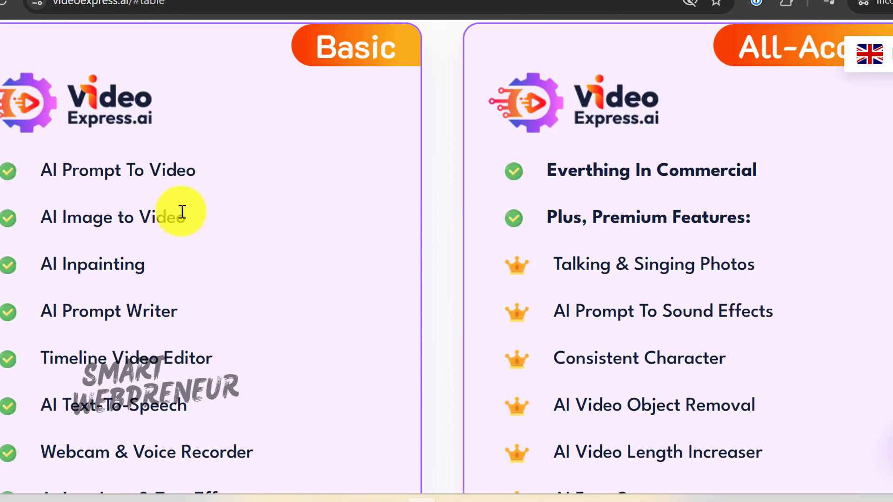
scroll(182, 212, up, 3)
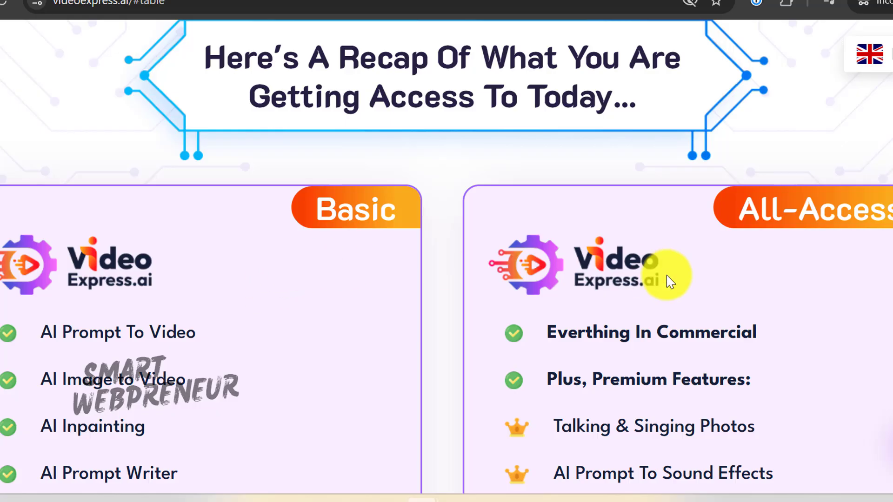
scroll(668, 279, down, 3)
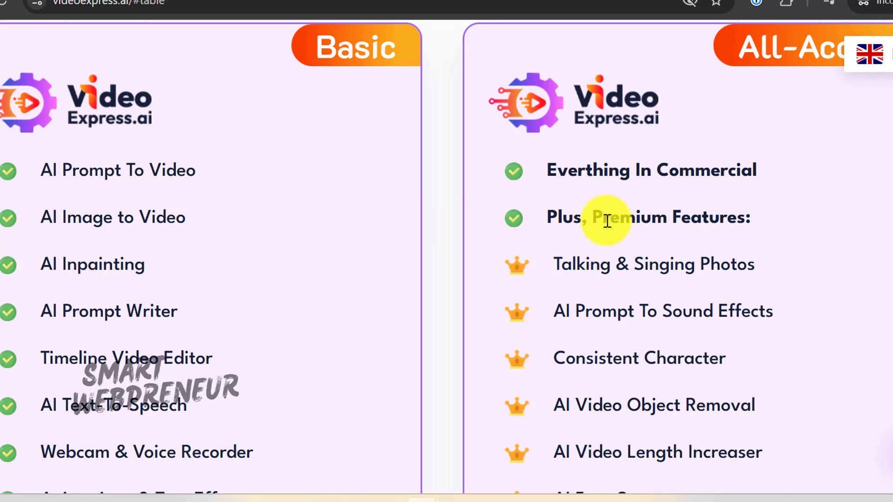
scroll(606, 220, down, 10)
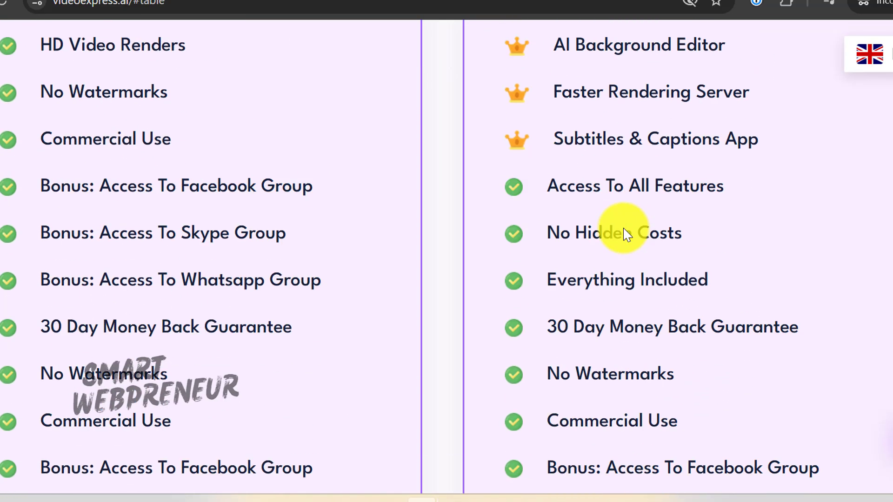
scroll(626, 234, down, 12)
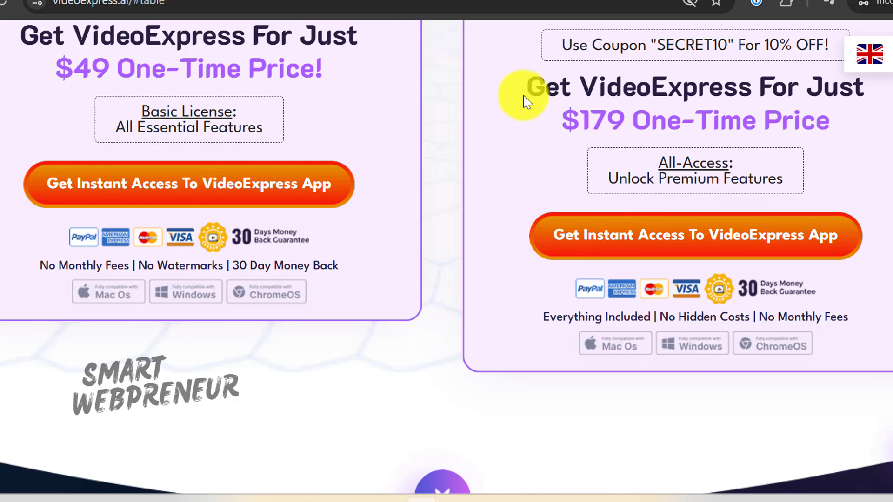
drag(523, 88, 833, 122)
click(837, 130)
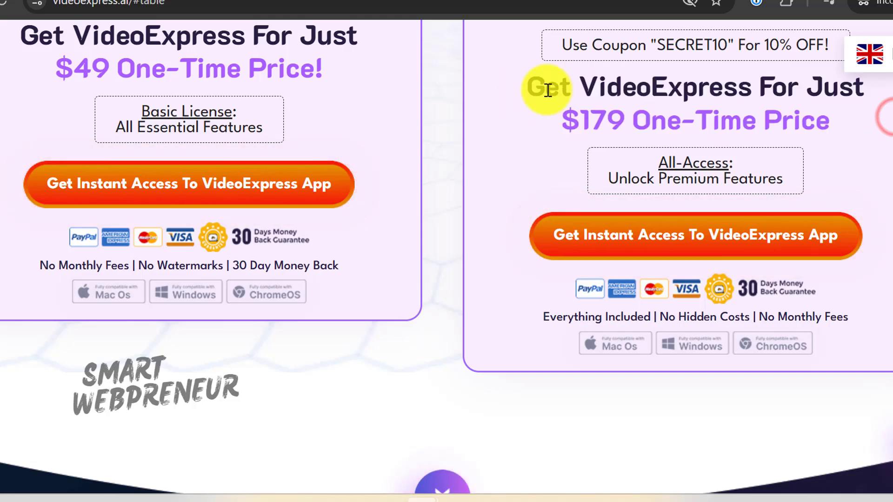
drag(528, 84, 857, 130)
click(857, 127)
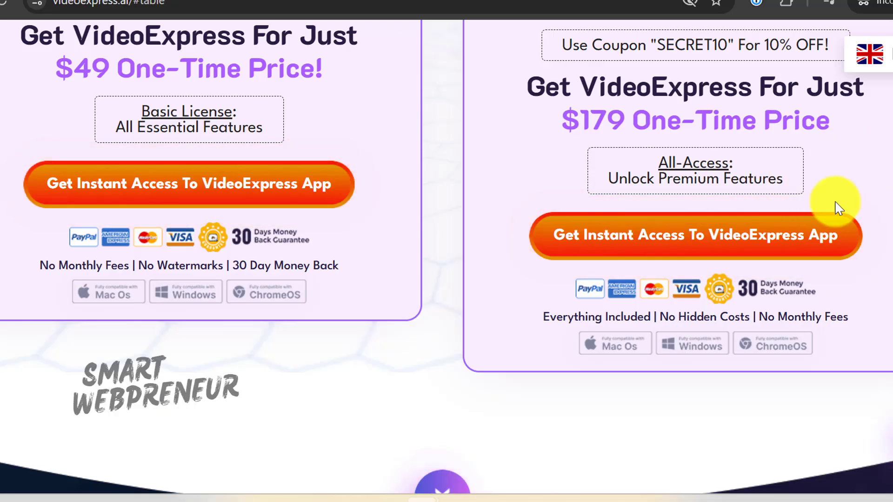
scroll(617, 231, up, 5)
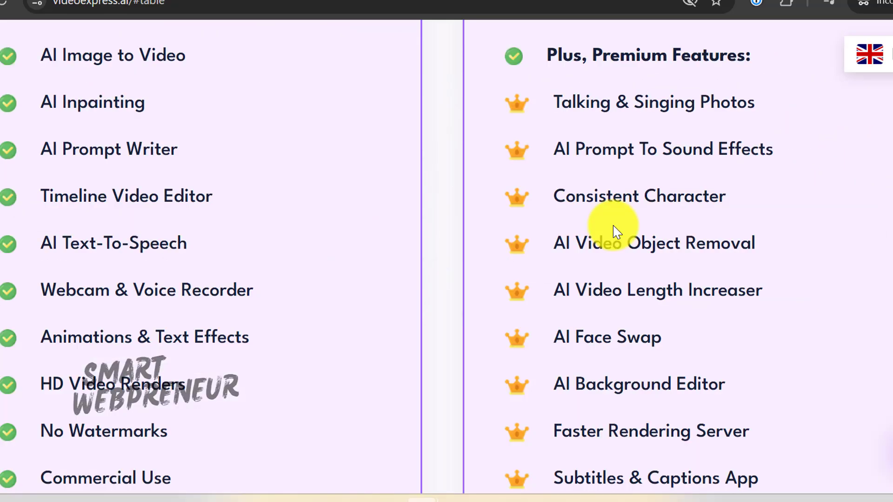
scroll(617, 231, down, 10)
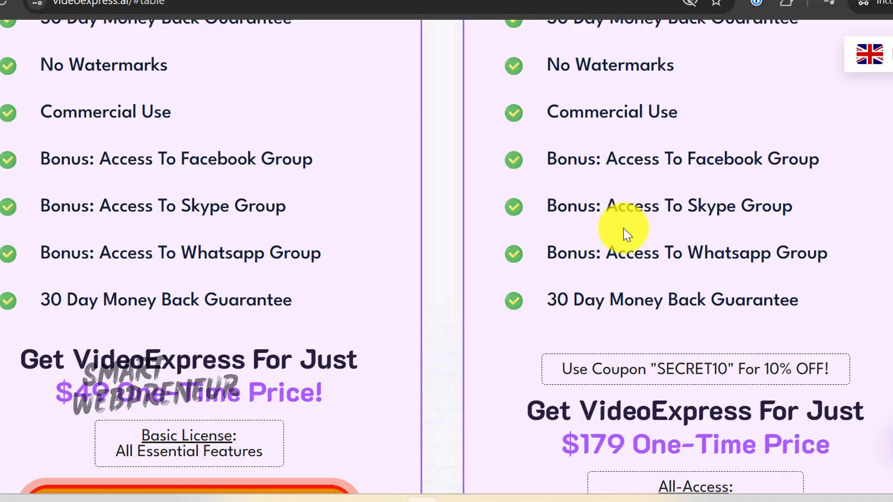
scroll(628, 235, down, 7)
drag(525, 93, 833, 120)
- In the editor, close the Create with AI side panel and switch the canvas to Vertical 9:16
click(885, 118)
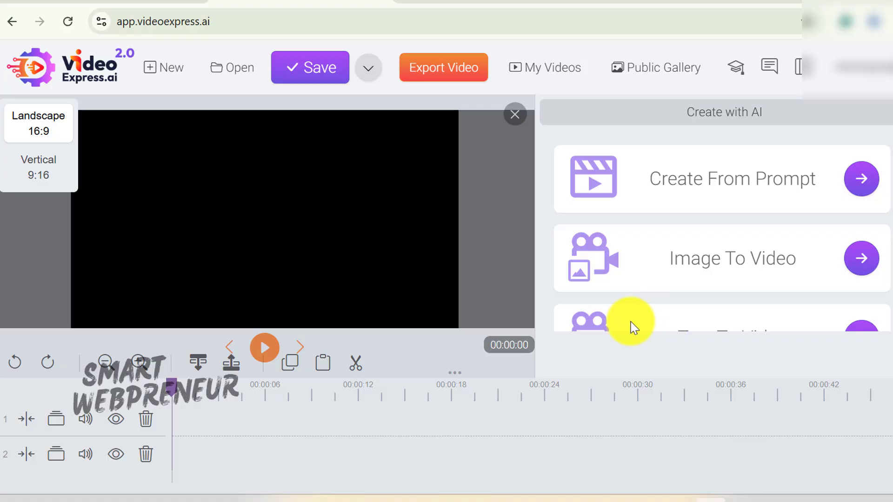
scroll(630, 325, down, 5)
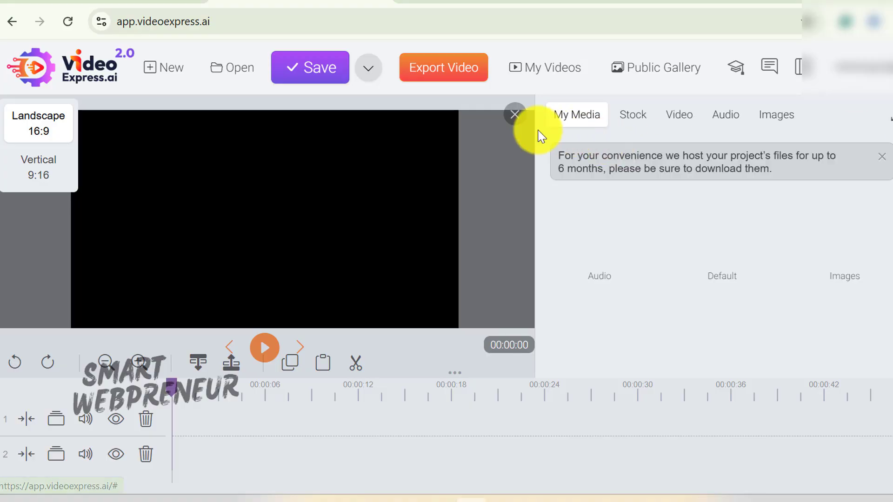
click(512, 117)
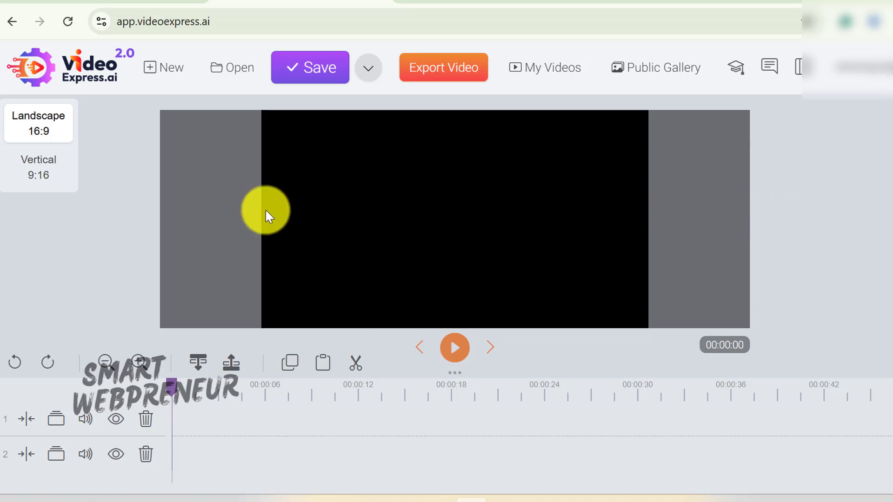
click(42, 165)
- Switch the canvas back to Landscape 16:9 and delete timeline track 2
click(36, 122)
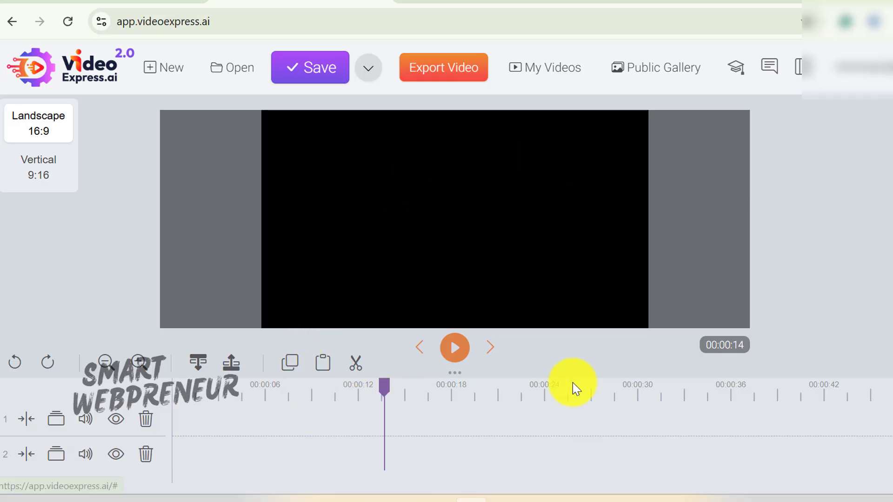
mouse_move(456, 384)
mouse_down()
mouse_move(457, 408)
mouse_move(456, 399)
mouse_up()
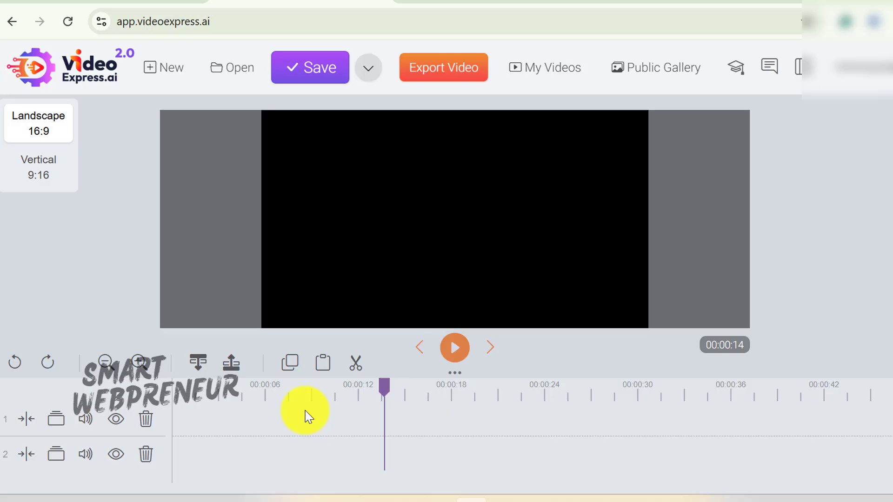
click(146, 458)
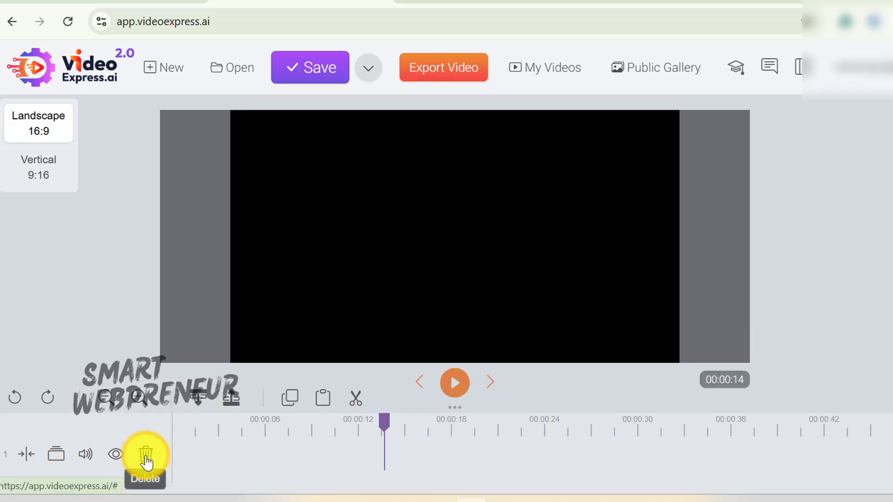
- Add two tracks below, then delete tracks 3 and 2, leaving one track
click(202, 401)
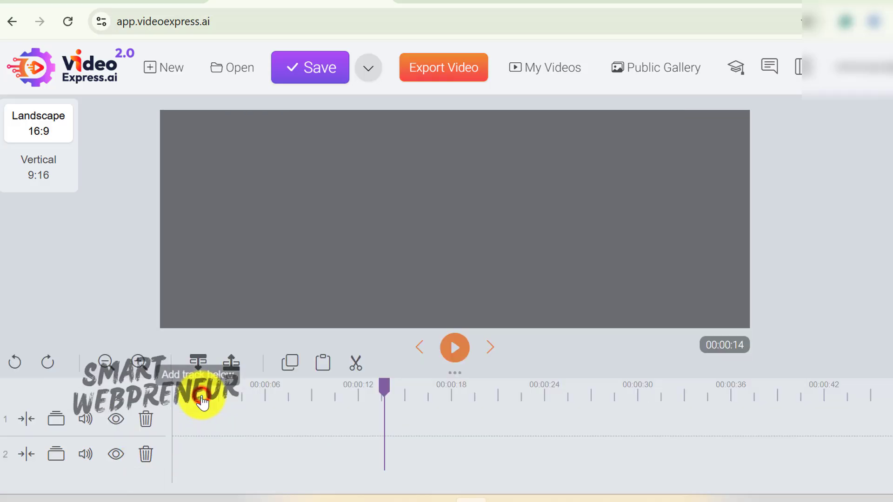
click(198, 365)
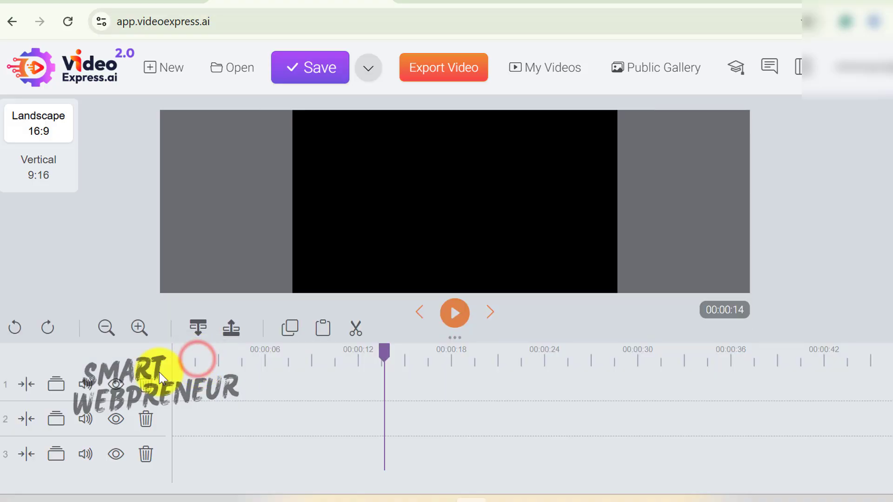
click(142, 462)
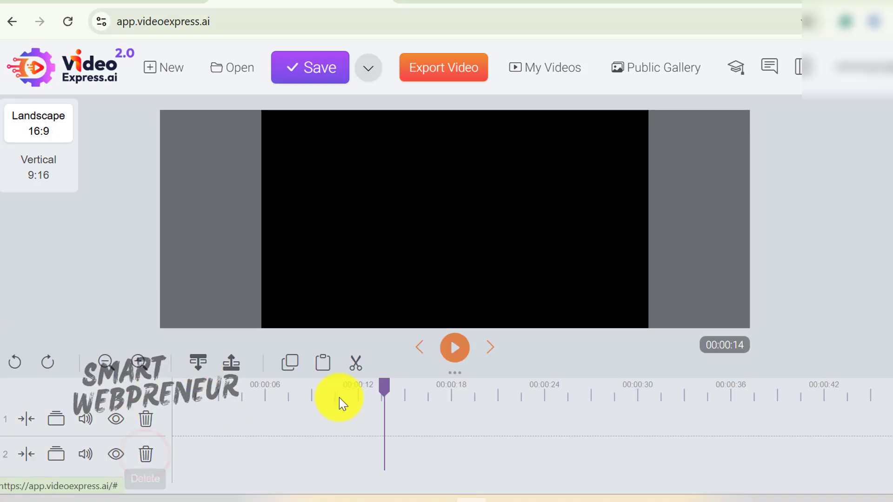
click(145, 454)
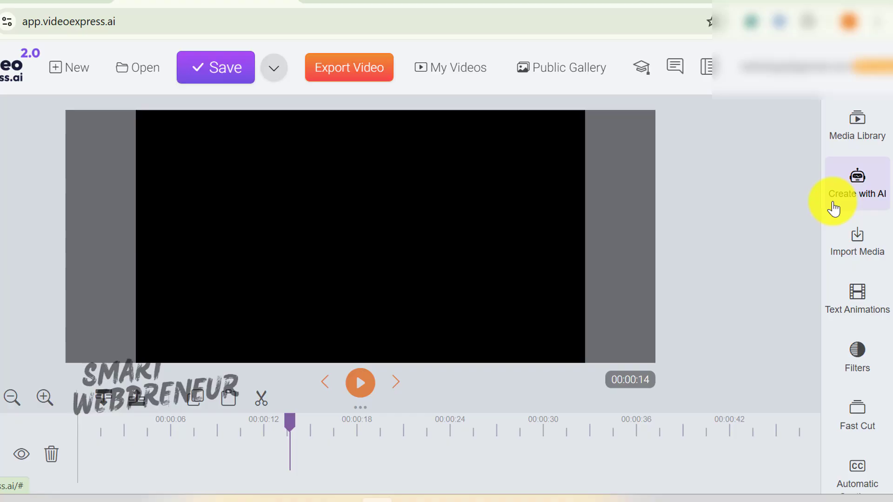
click(867, 134)
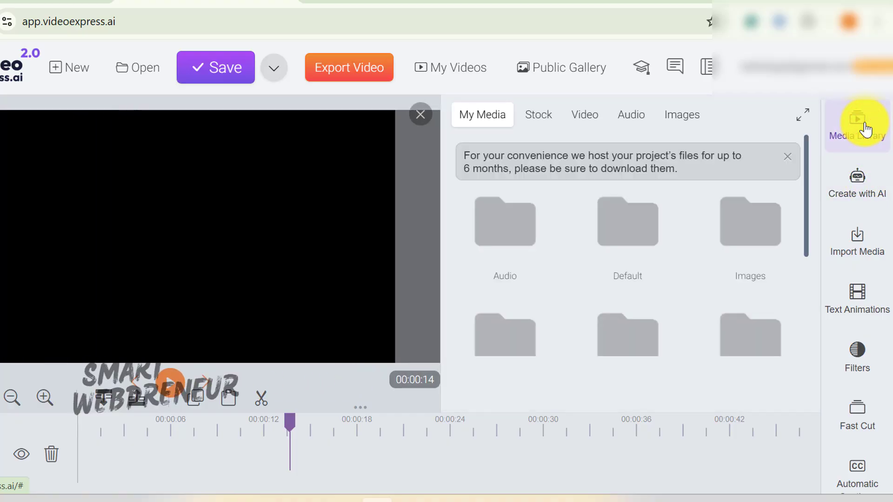
scroll(649, 238, down, 2)
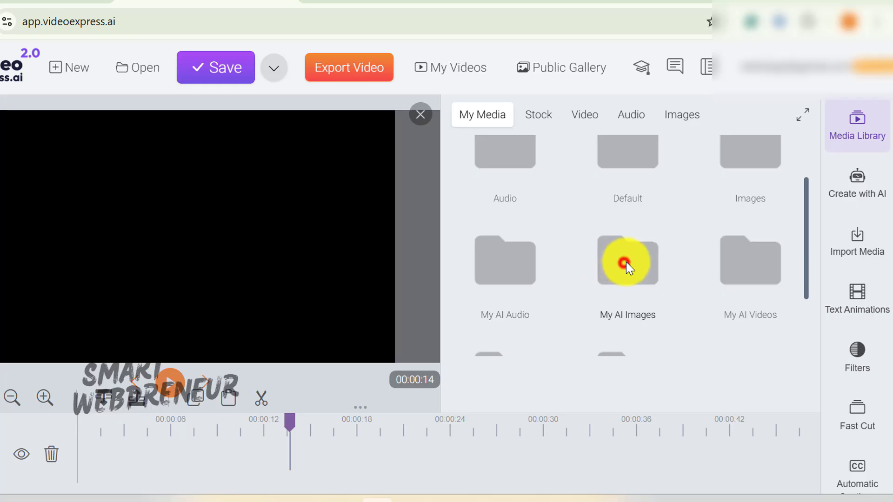
click(626, 265)
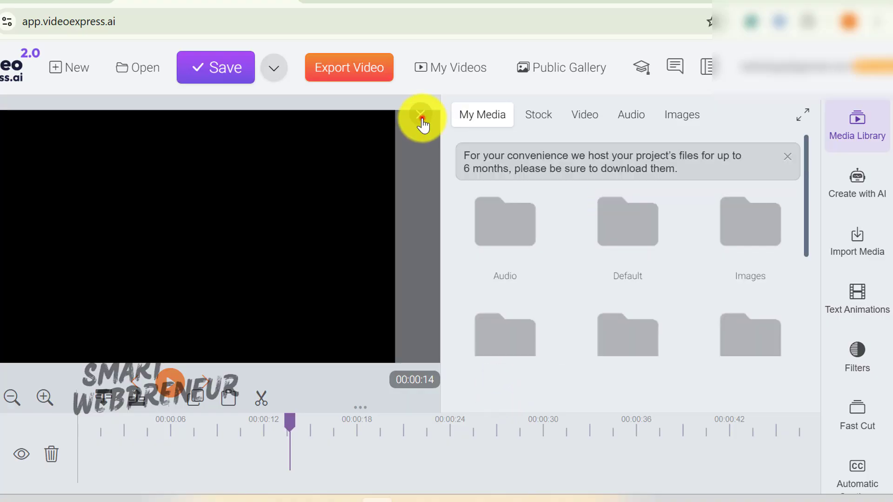
click(421, 115)
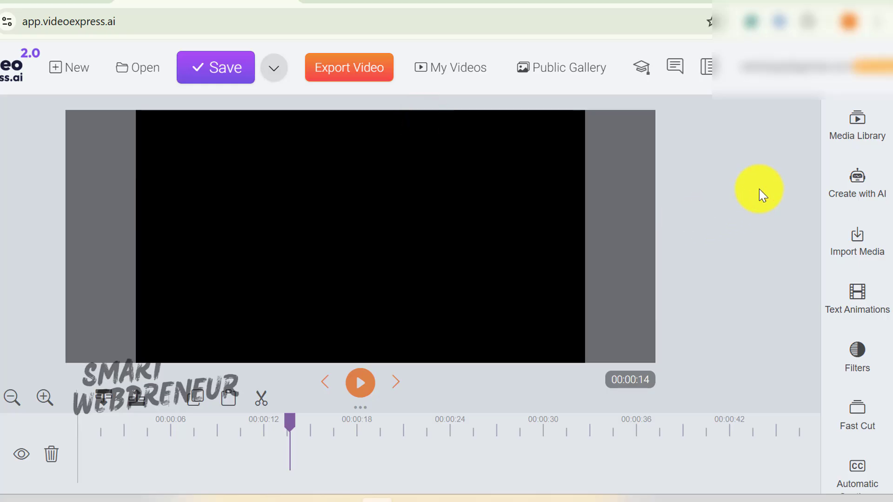
- Open Create with AI and scroll through its tool cards, returning to Create From Prompt at the top
click(867, 186)
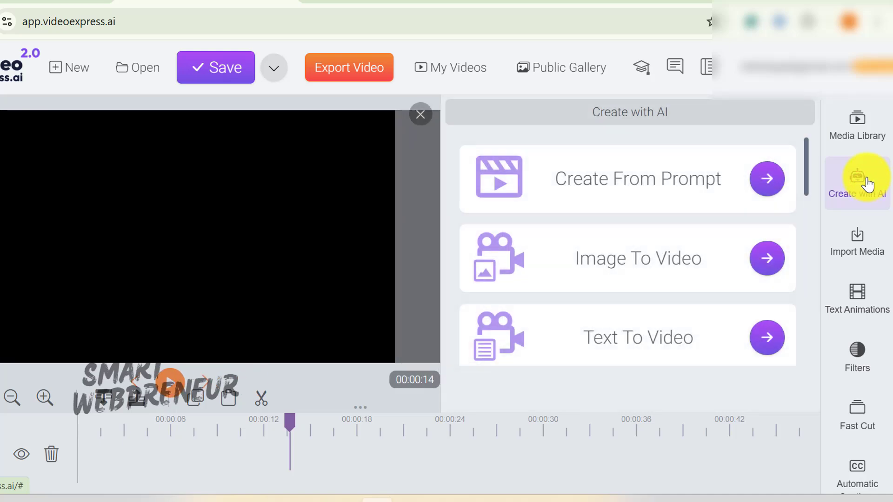
scroll(678, 198, down, 8)
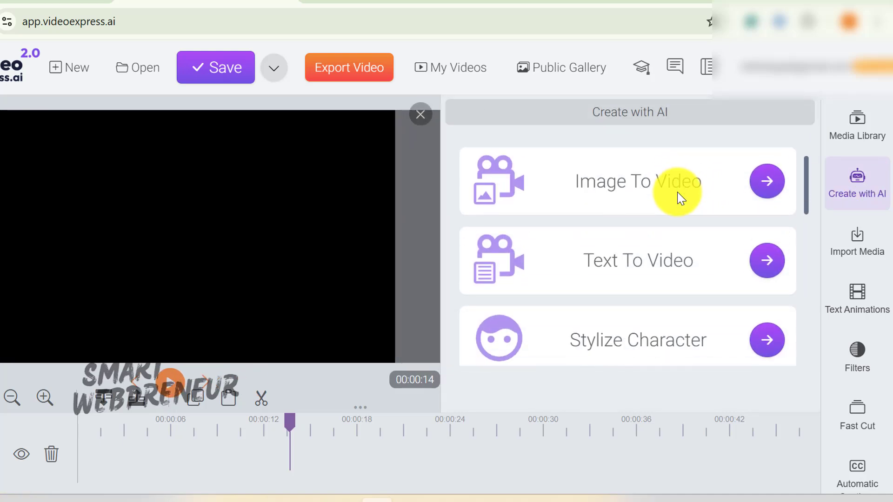
scroll(676, 201, down, 6)
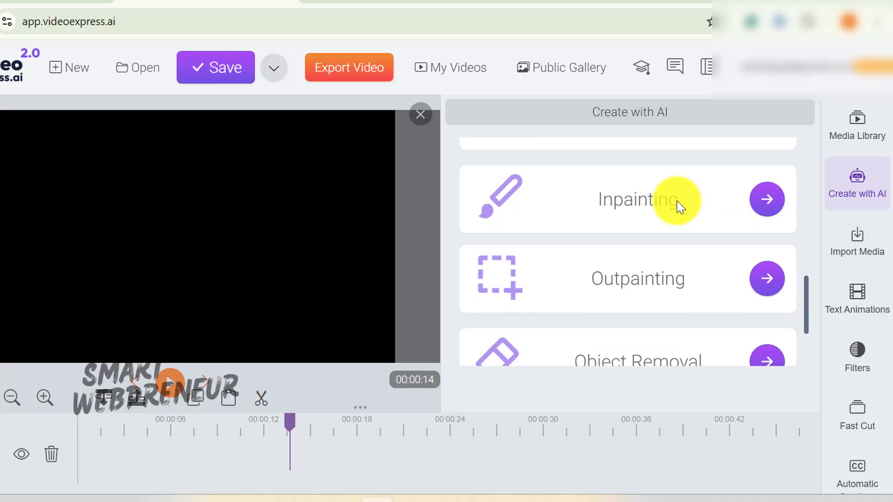
scroll(677, 203, up, 7)
scroll(677, 202, up, 5)
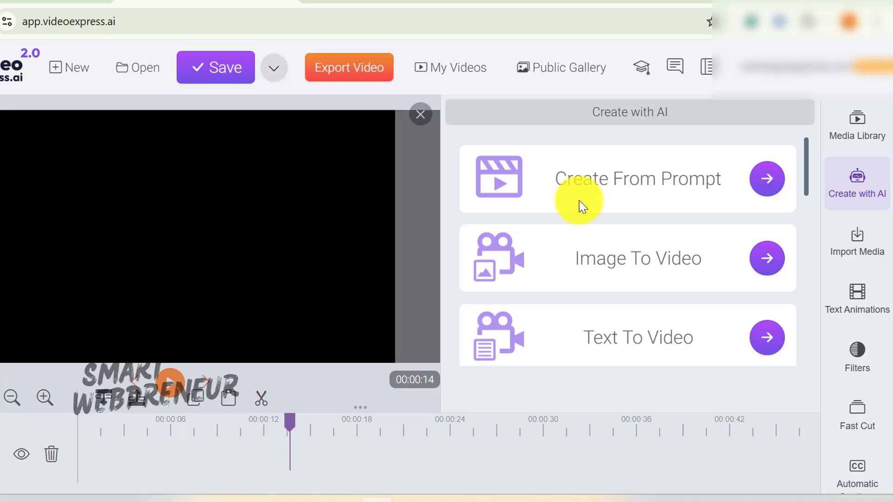
- Open Create From Prompt and check the prompt fields and Image Type, keeping Human
click(764, 179)
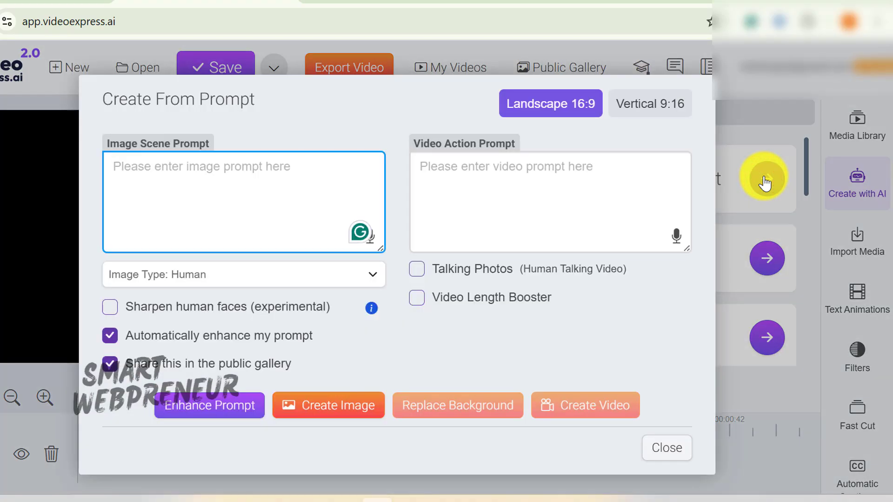
click(278, 216)
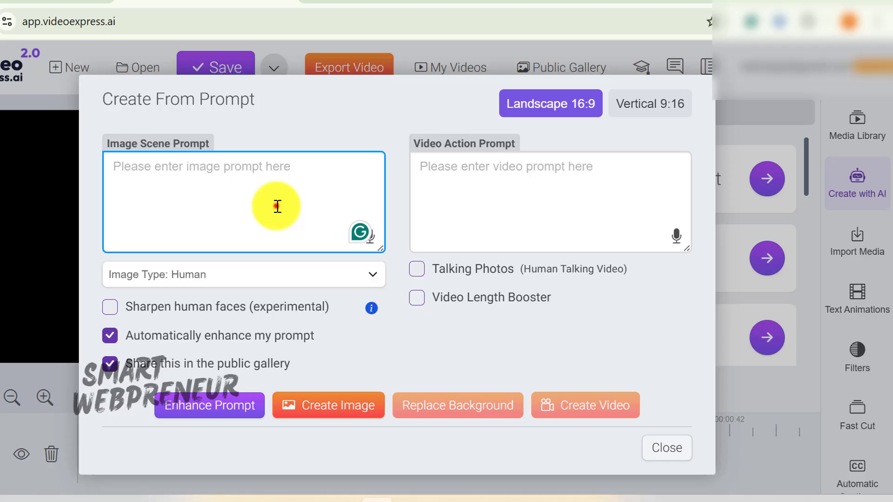
click(445, 186)
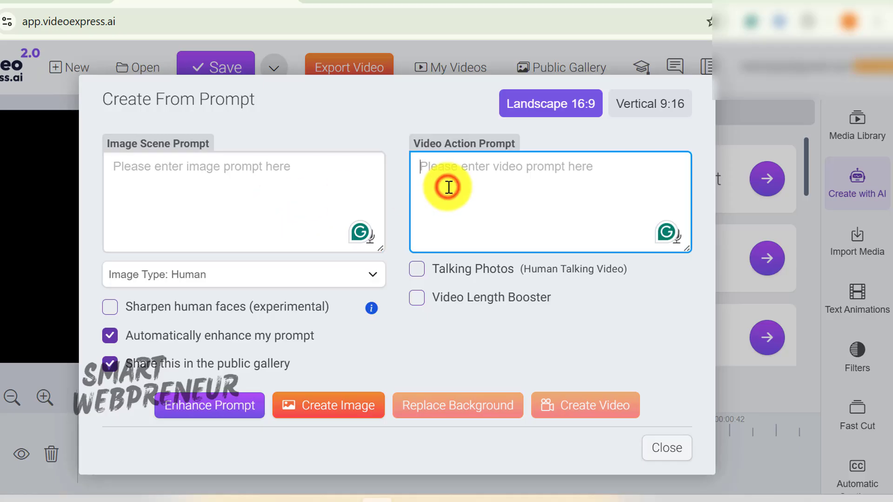
click(281, 201)
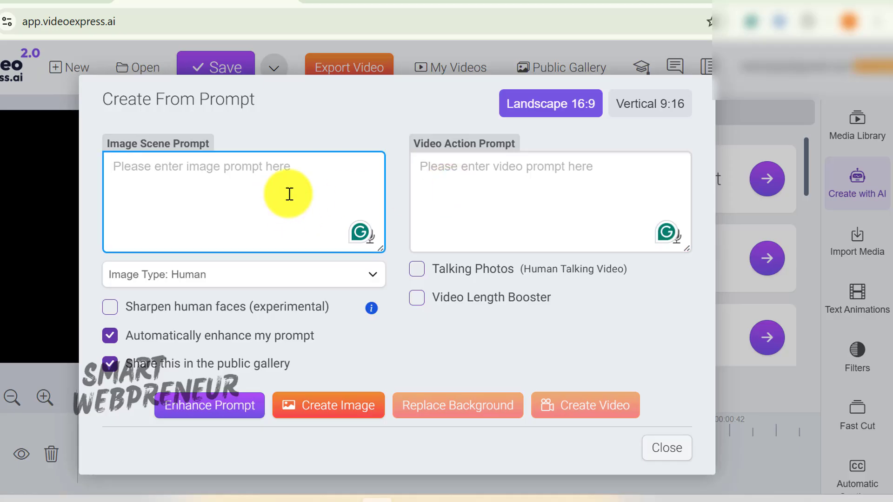
click(129, 174)
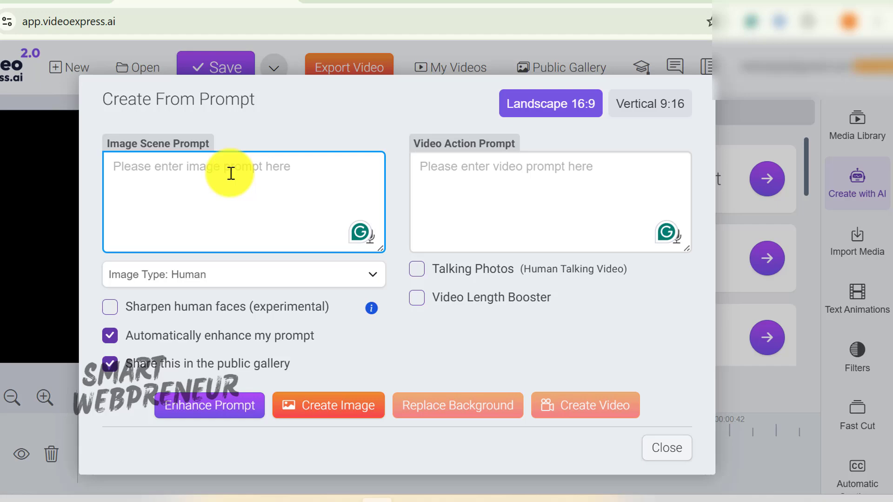
click(319, 274)
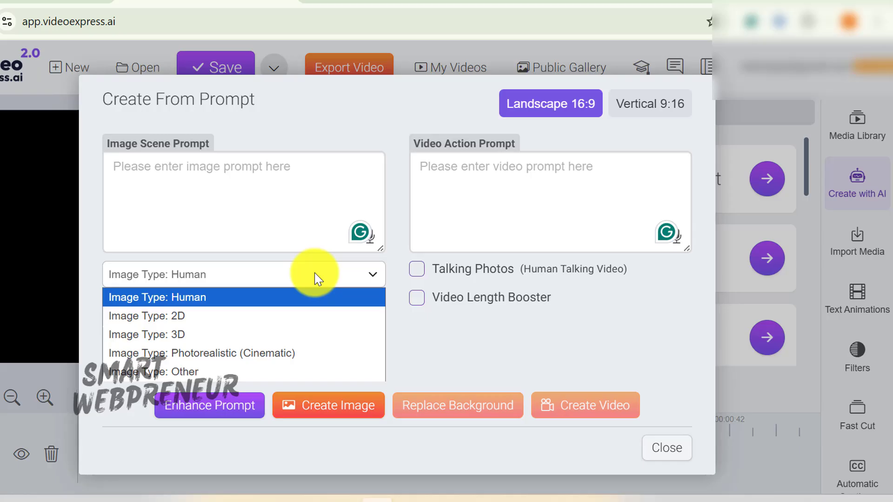
click(314, 273)
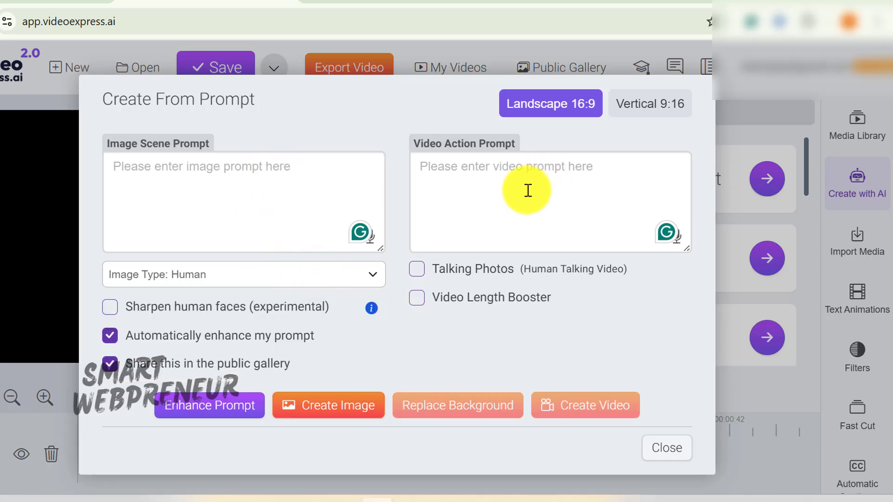
click(510, 197)
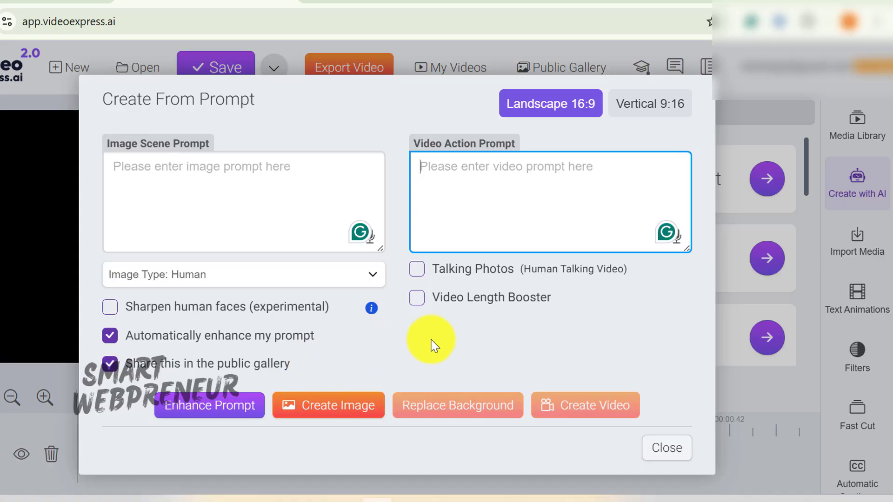
- Turn off Sharpen human faces, toggle prompt enhancement, and try Talking Photos on and off
click(111, 307)
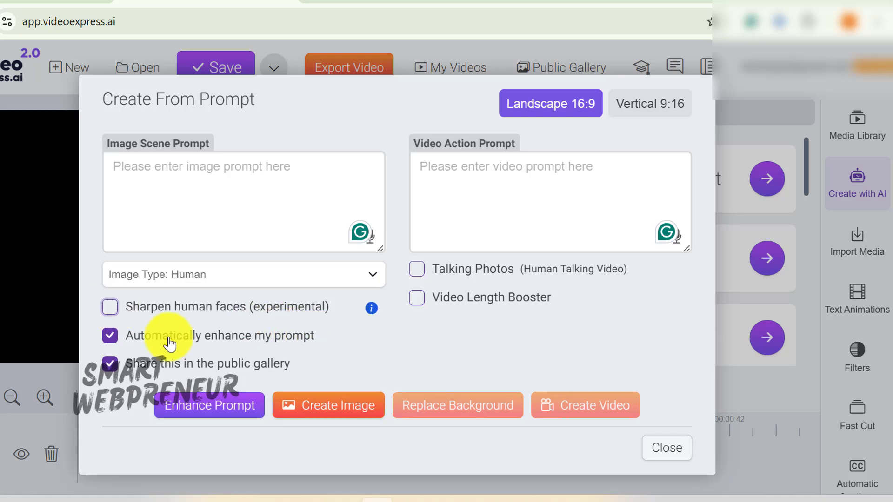
click(110, 335)
click(417, 269)
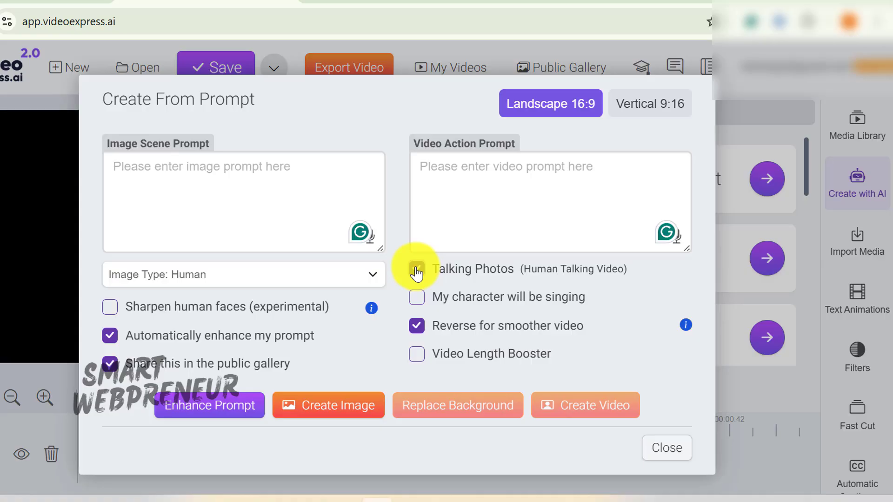
click(417, 270)
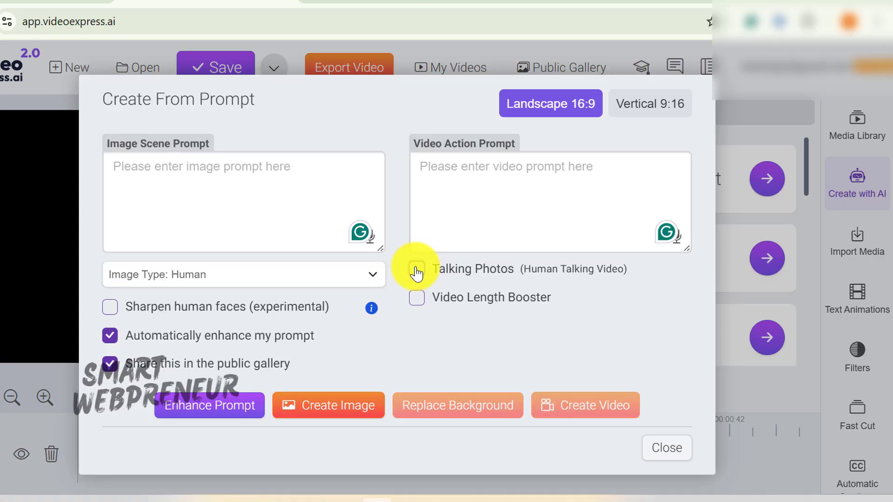
- Paste the astronaut-on-Mars scene as plain text and uncheck Share in public gallery
right_click(156, 179)
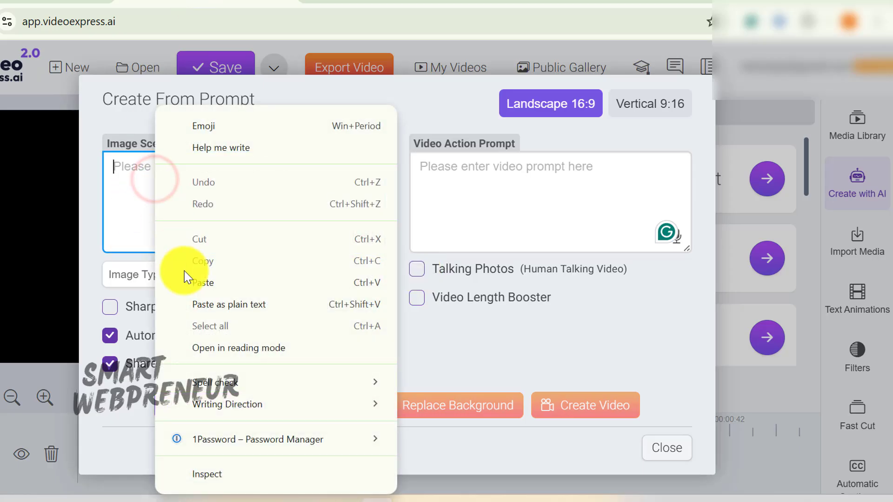
click(200, 304)
click(110, 363)
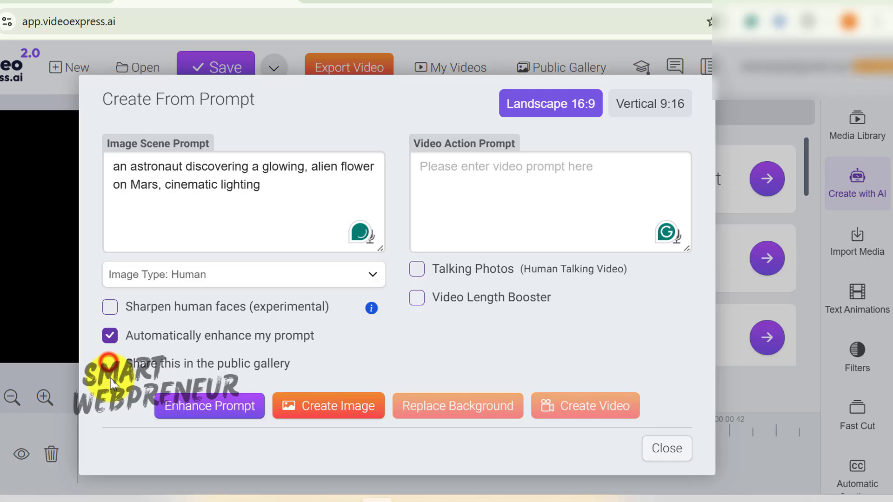
- Set Image Type to Photorealistic (Cinematic) and generate the image
click(269, 191)
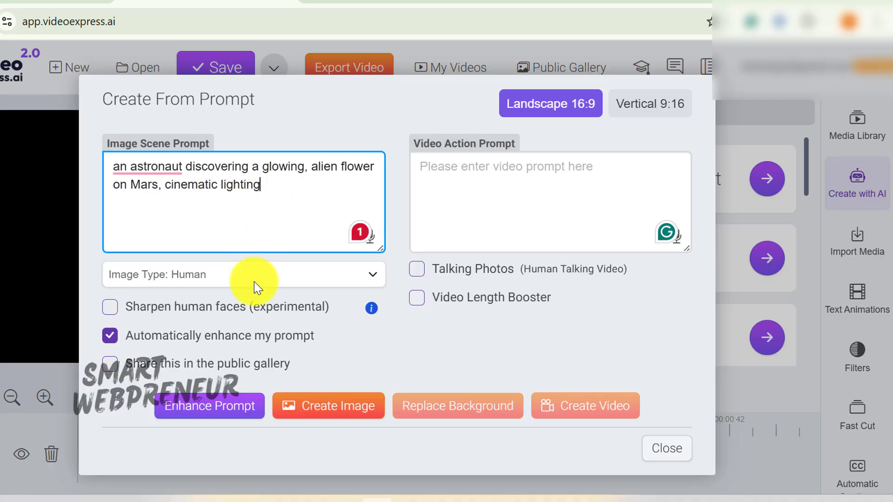
click(273, 270)
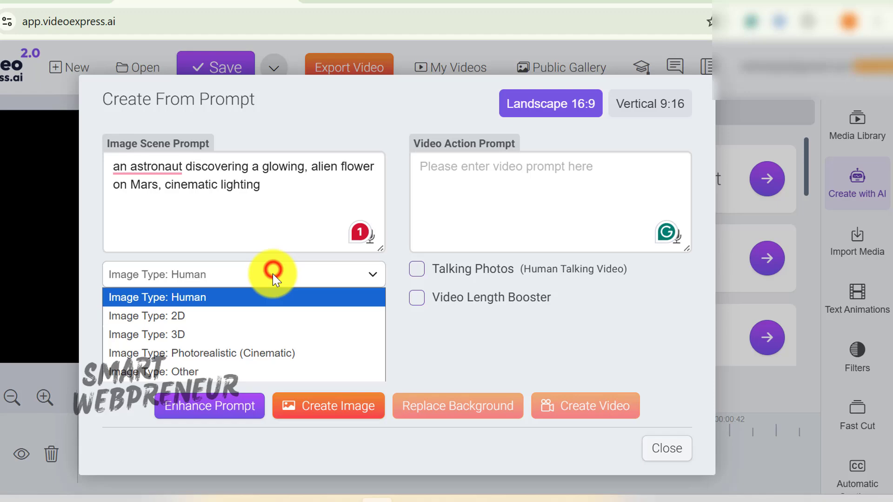
click(258, 354)
click(382, 340)
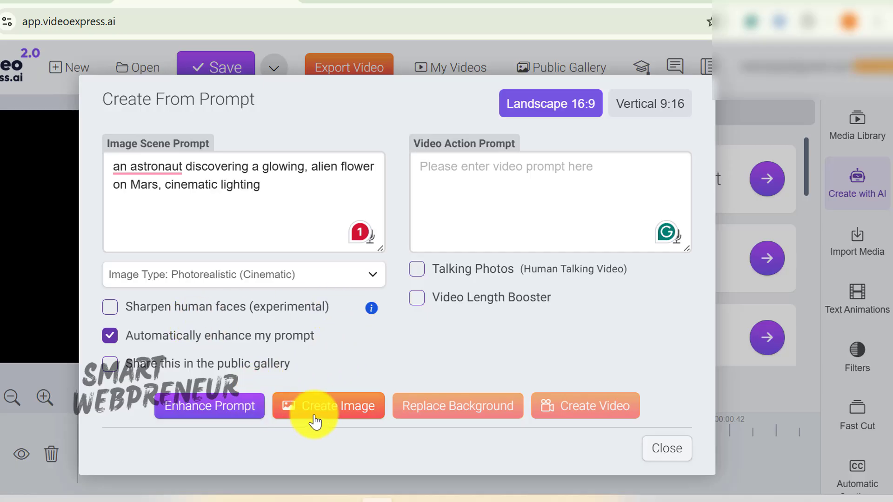
click(335, 408)
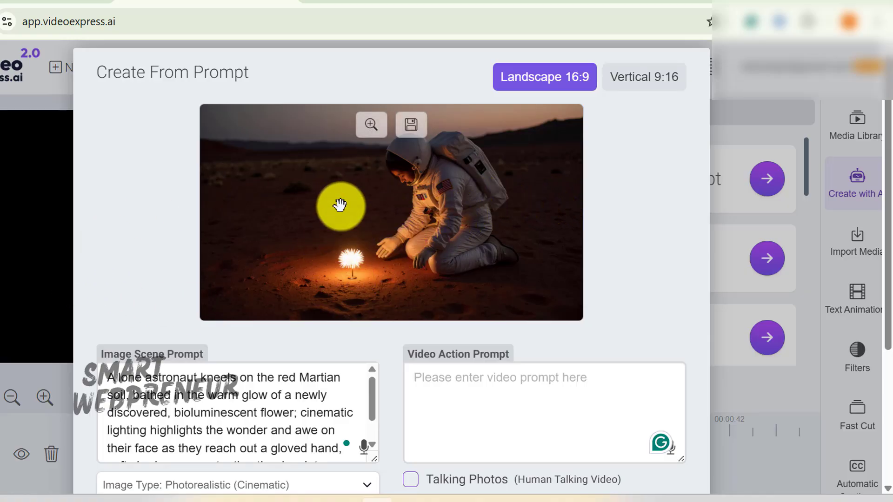
- Save the astronaut image, enable Video Length Booster, and start video generation
click(411, 135)
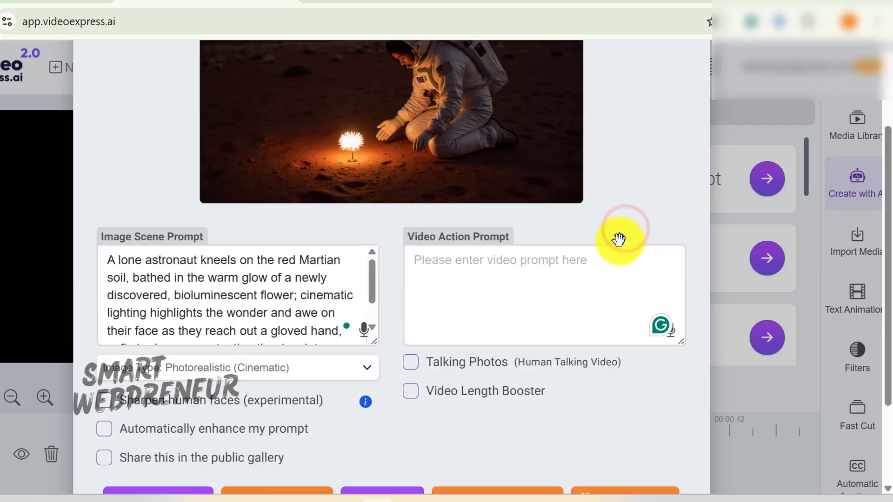
scroll(618, 239, down, 3)
click(461, 230)
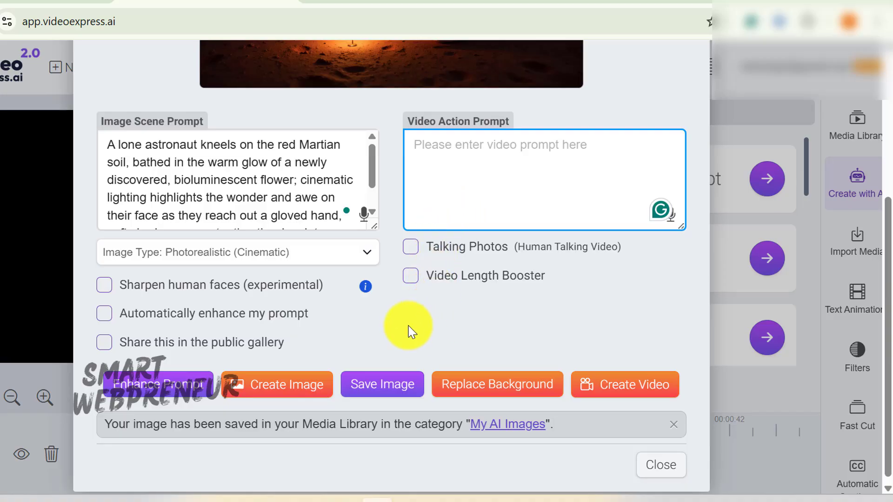
click(409, 277)
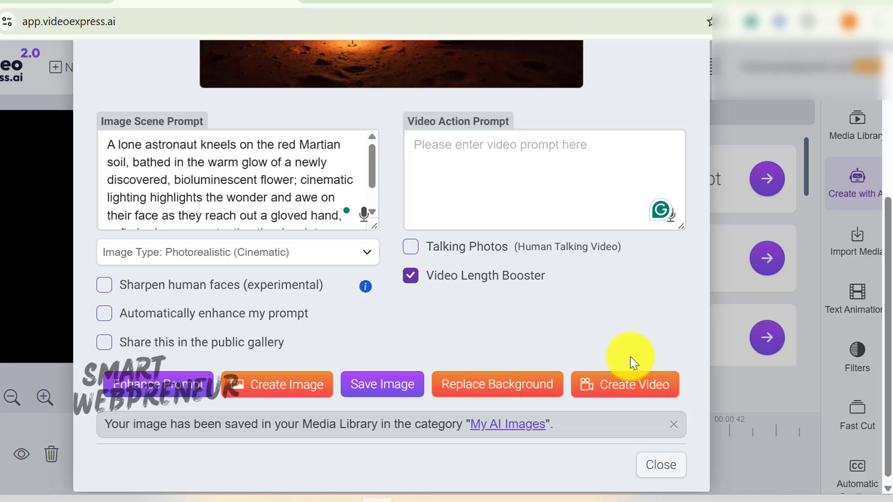
click(630, 388)
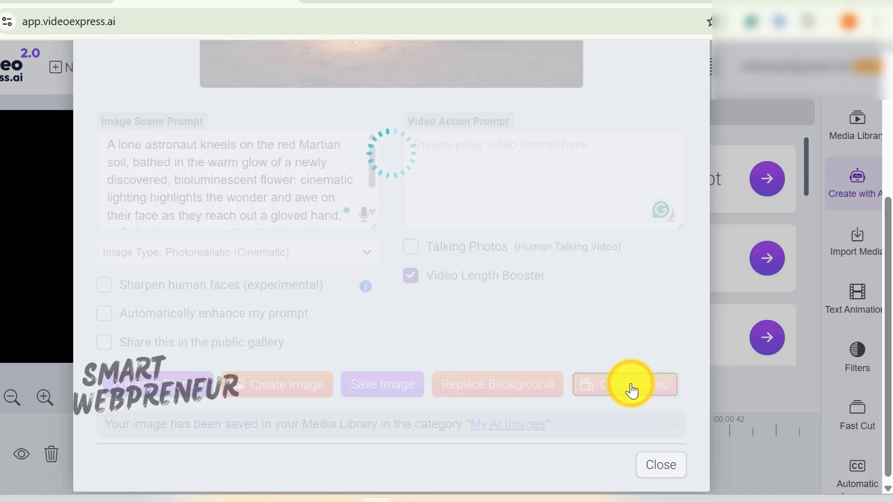
- Wait for the astronaut video to finish, then scroll back up to the empty editor
scroll(524, 325, up, 2)
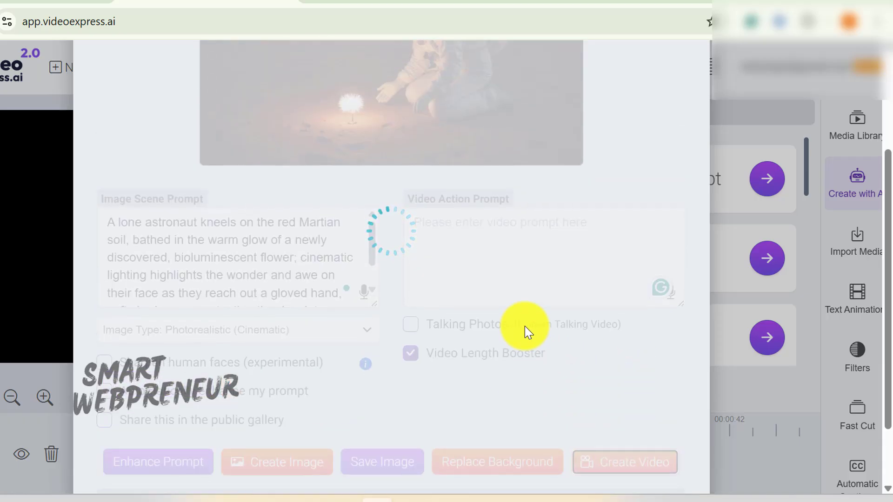
scroll(592, 266, up, 2)
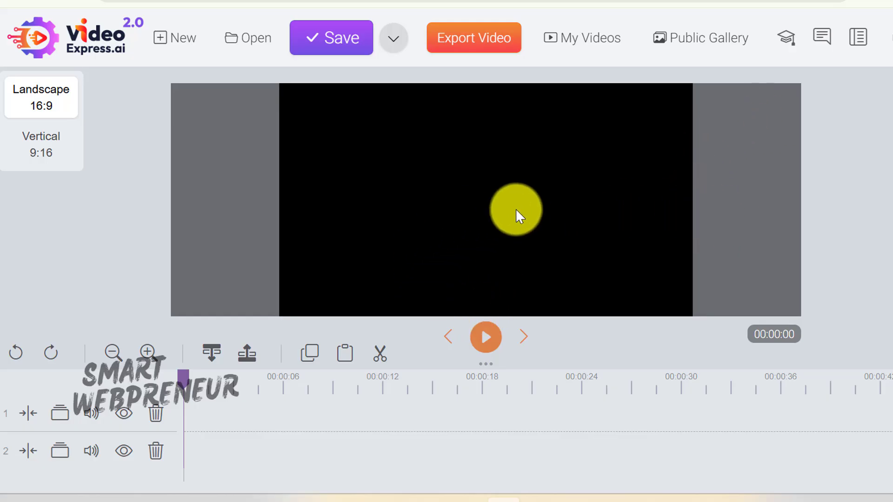
- Preview car moving.jpeg in Windows Photos, maximized and zoomed in
click(435, 498)
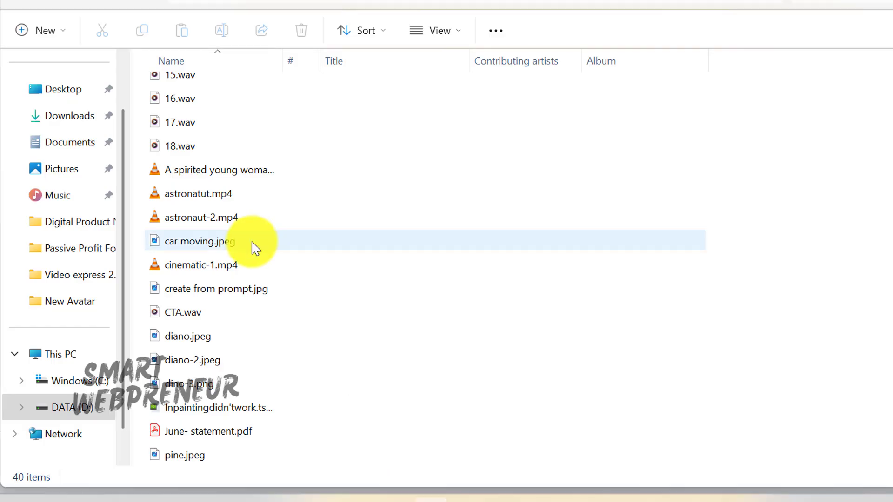
click(252, 241)
double_click(253, 244)
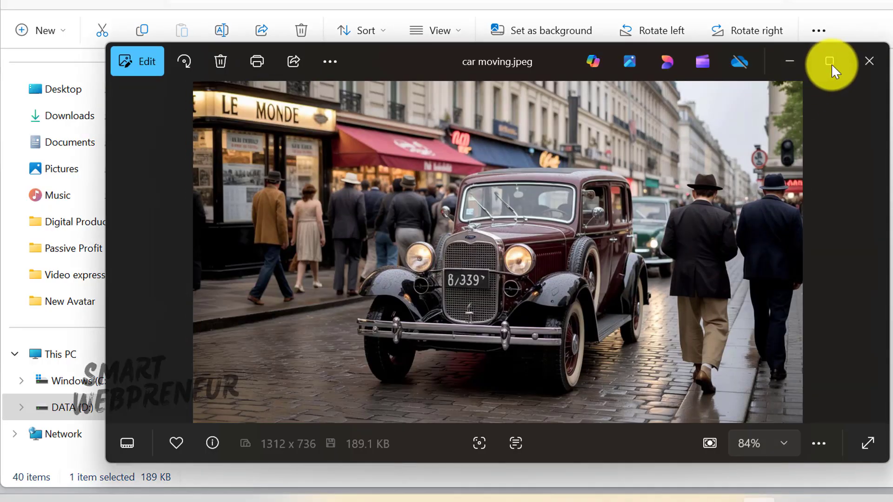
click(830, 62)
scroll(489, 228, up, 3)
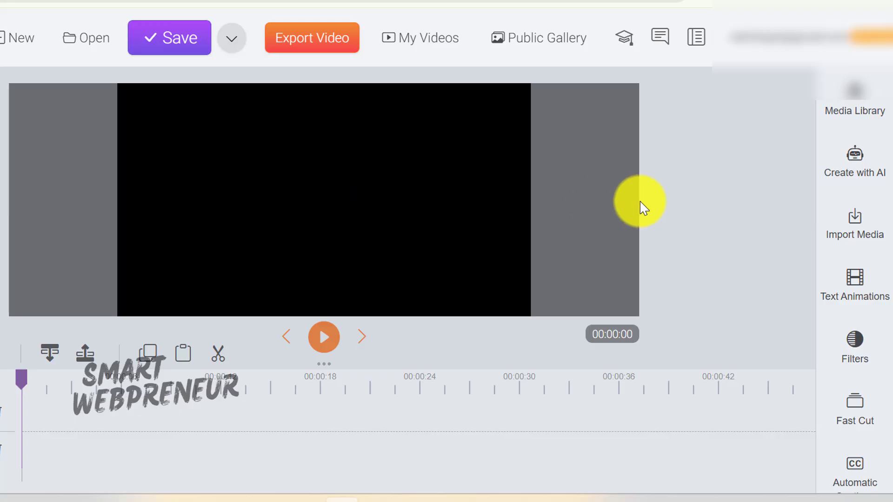
- Start an Image To Video generation using the vintage car street image
click(831, 169)
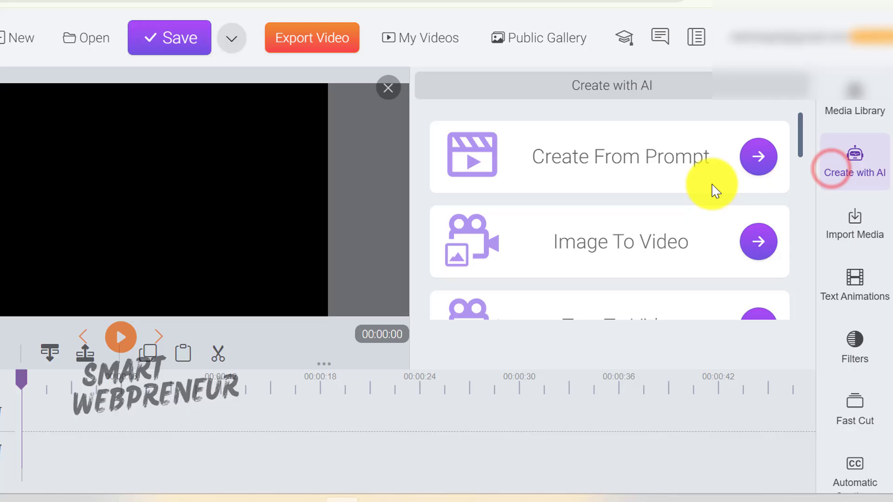
click(752, 243)
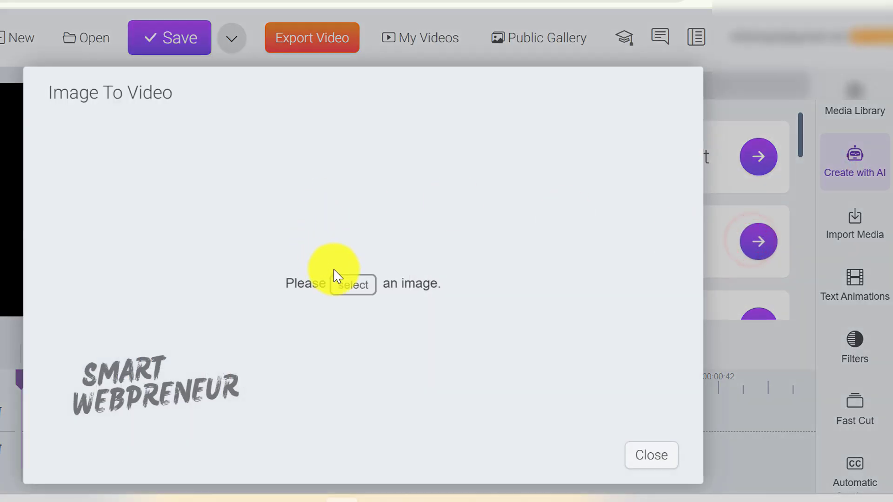
click(340, 285)
click(457, 158)
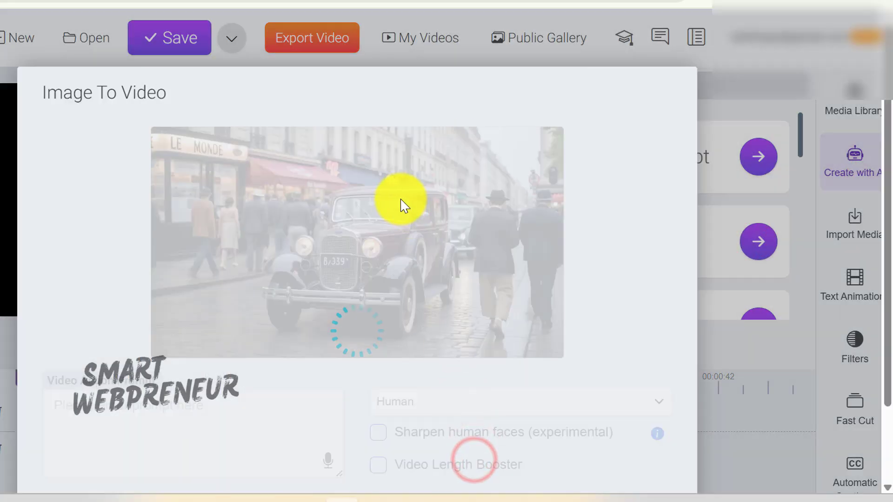
scroll(636, 205, down, 2)
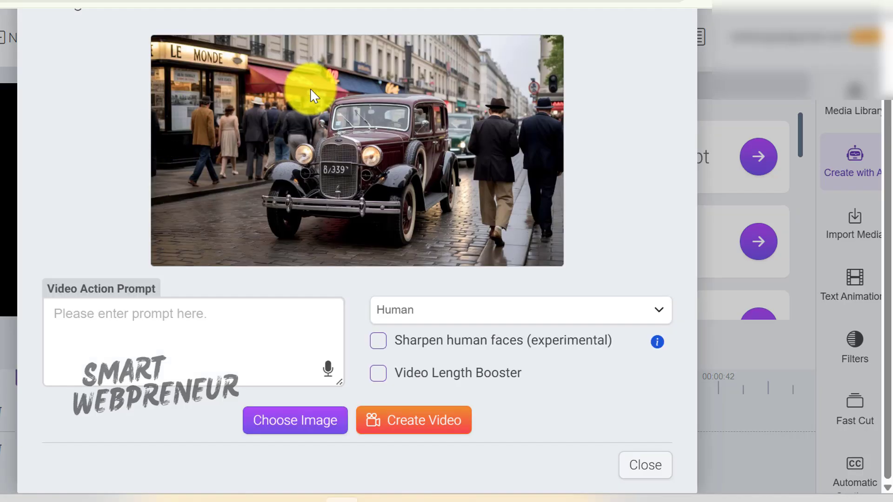
- Paste the street prompt as plain text and delete 'Ford Model A' from it
right_click(88, 325)
click(169, 290)
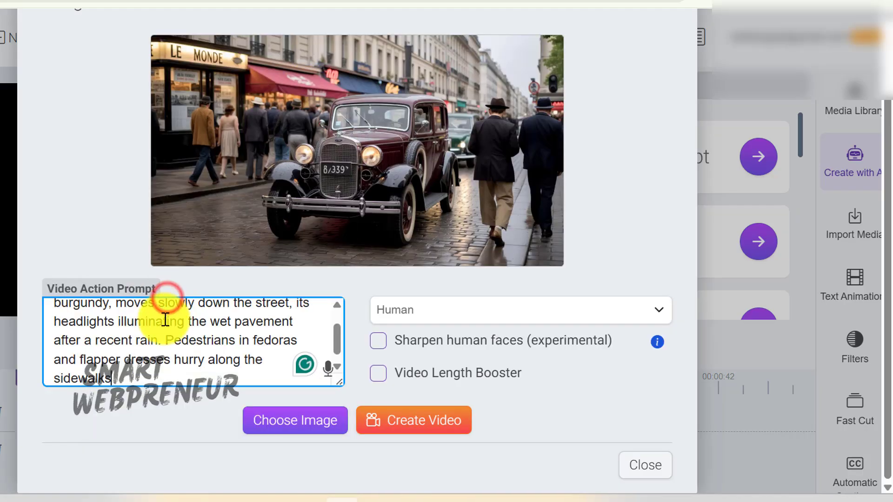
scroll(166, 320, up, 2)
drag(111, 312, 193, 320)
key(BackSpace)
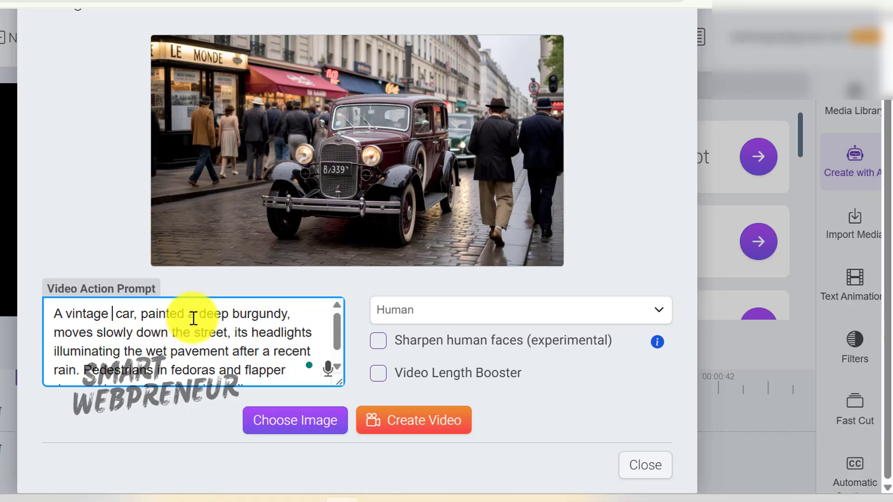
scroll(249, 355, down, 1)
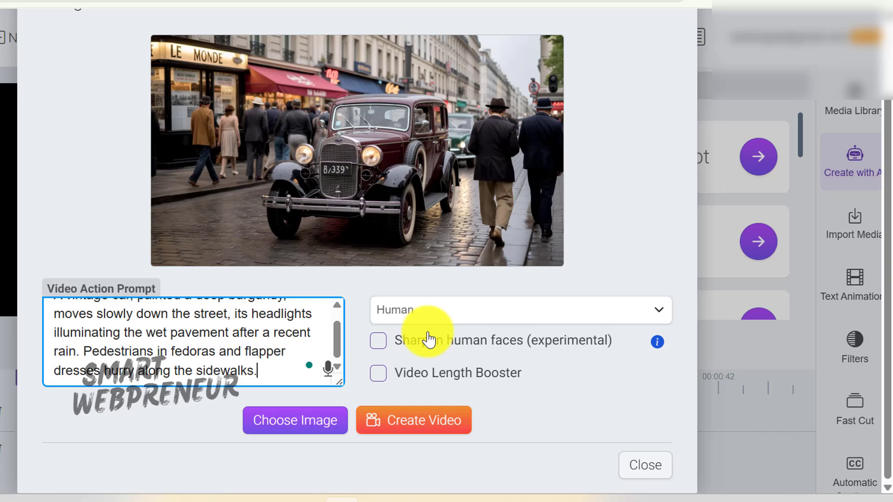
- Choose the PhotoRealistic style, enable Video Length Booster, and create the car video
click(496, 309)
click(482, 396)
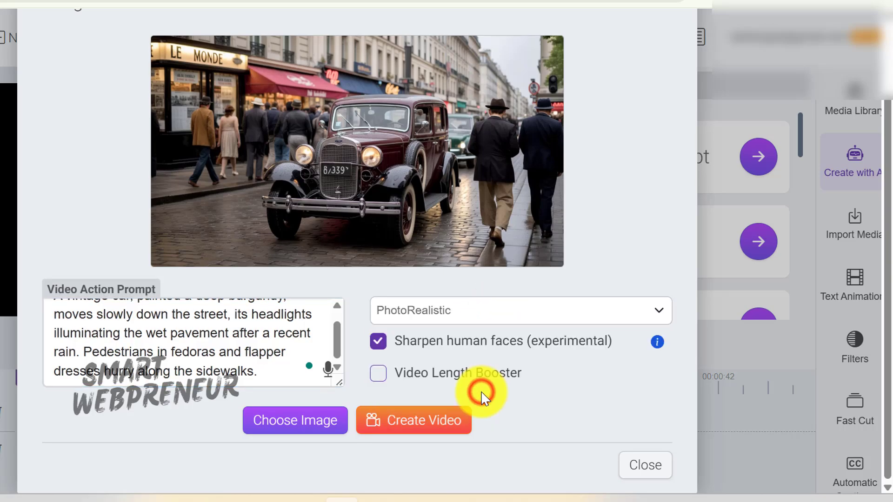
click(379, 375)
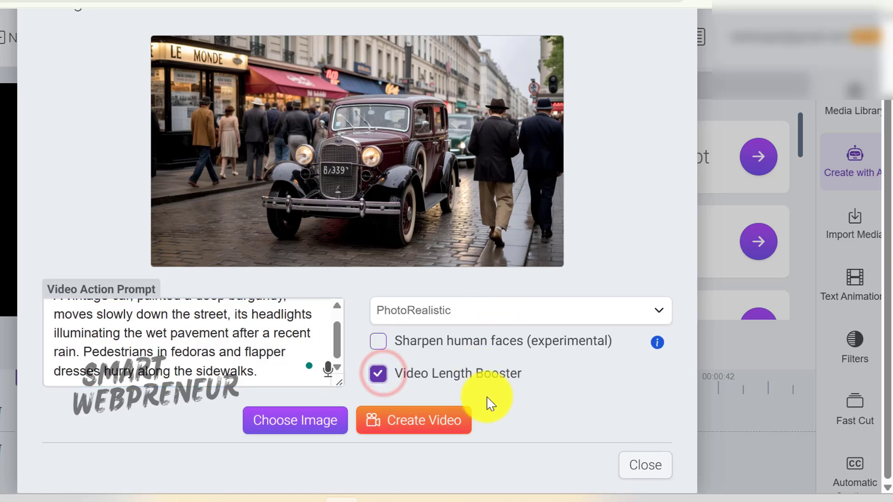
click(406, 421)
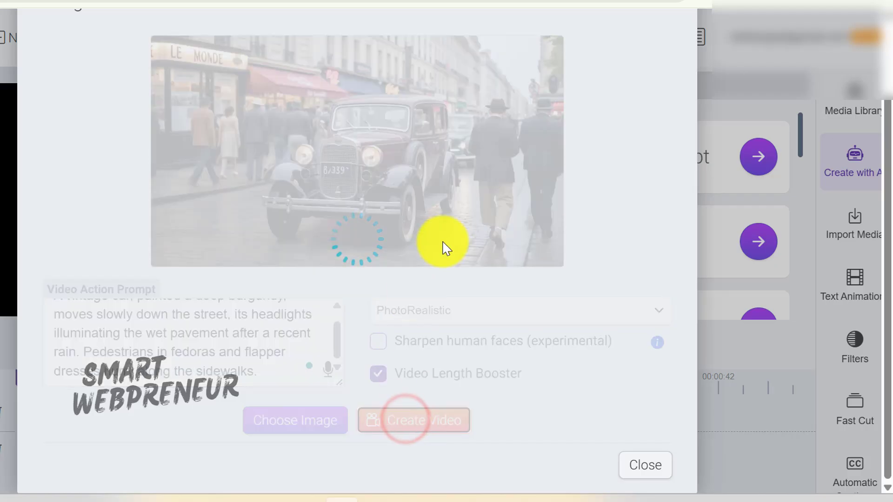
- Add the generated car video, then the astronaut video from My AI Videos, to the timeline and play each
scroll(497, 202, up, 2)
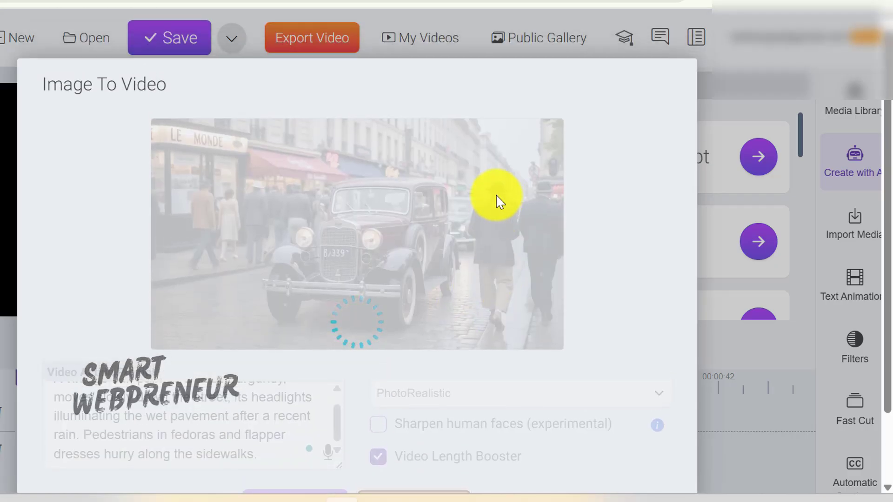
scroll(510, 201, down, 2)
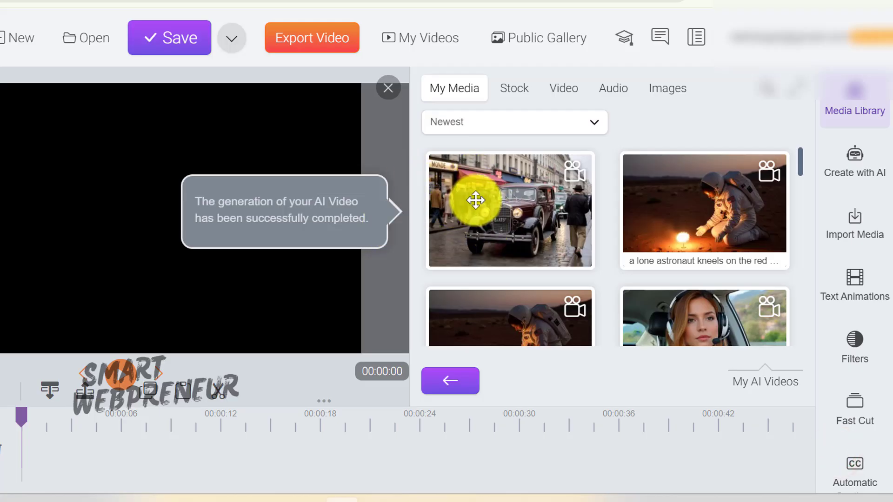
drag(474, 199, 80, 452)
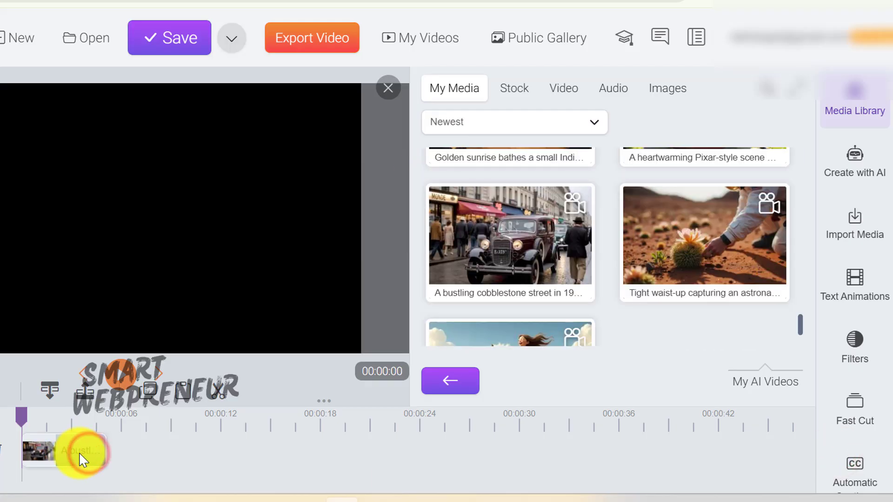
click(385, 92)
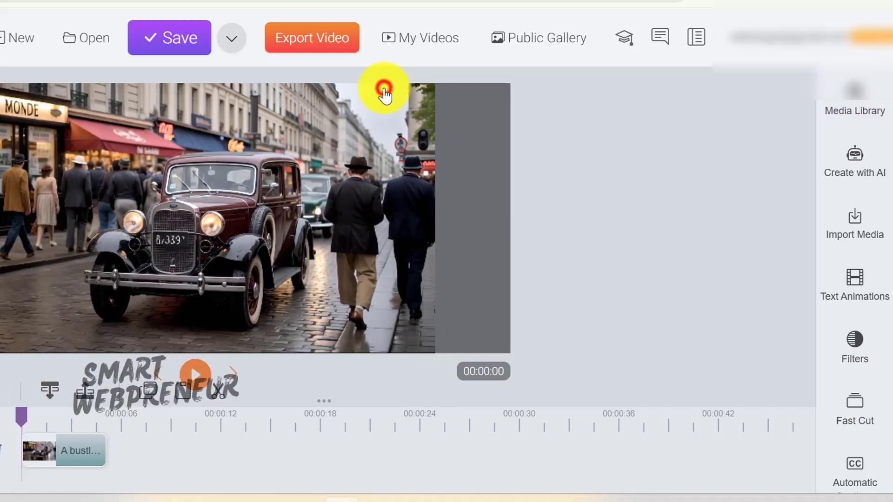
click(326, 377)
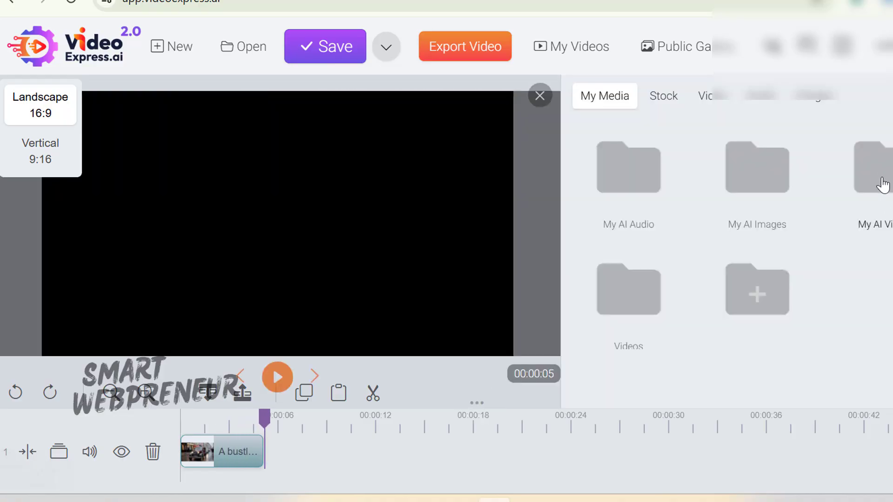
click(880, 181)
drag(843, 193, 313, 456)
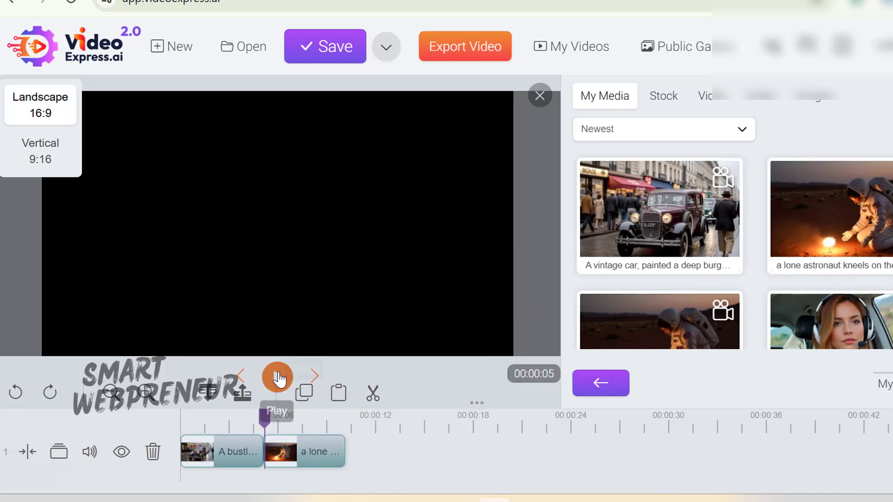
click(278, 377)
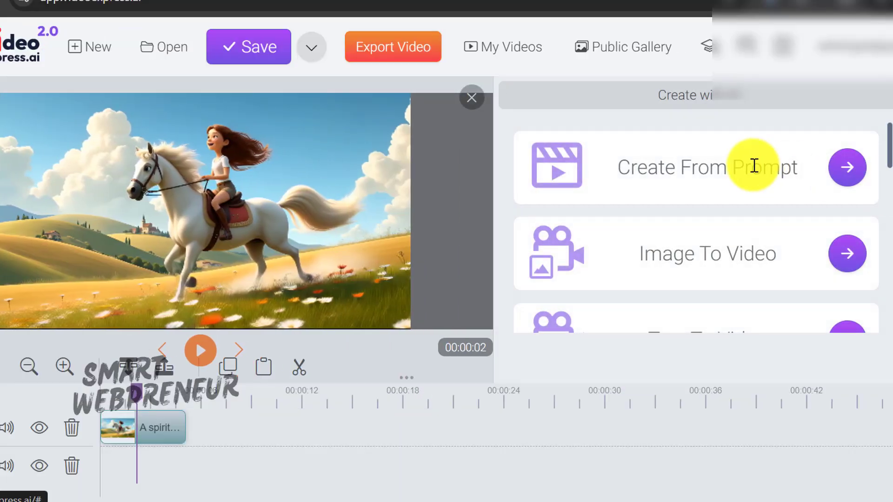
- Try Text To Video, find it locked, and follow the Review Bonus link from the Upgrade popup
scroll(753, 172, down, 3)
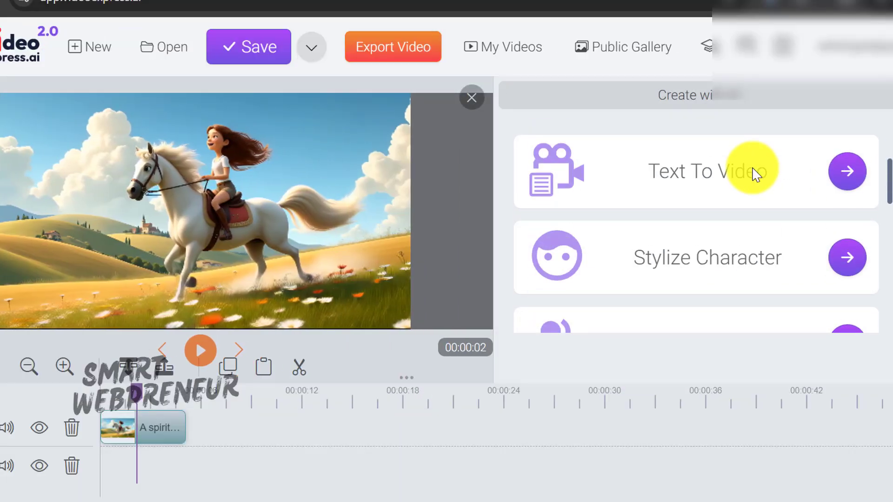
click(846, 172)
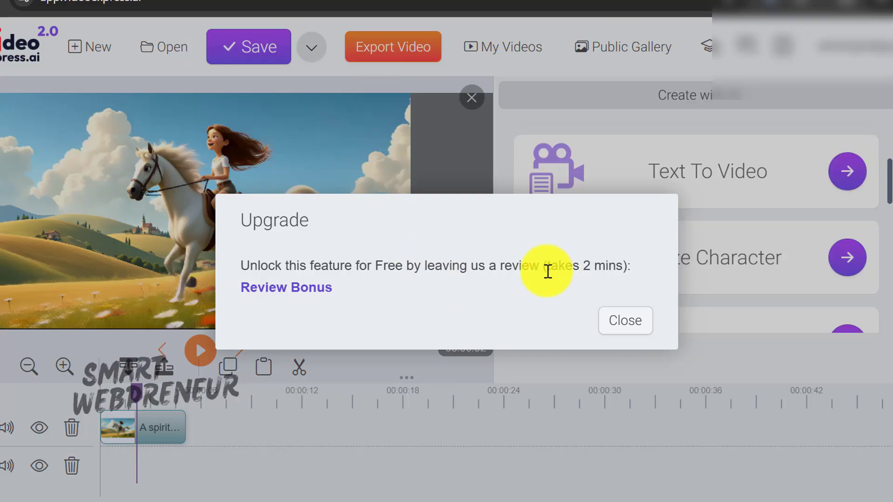
click(314, 289)
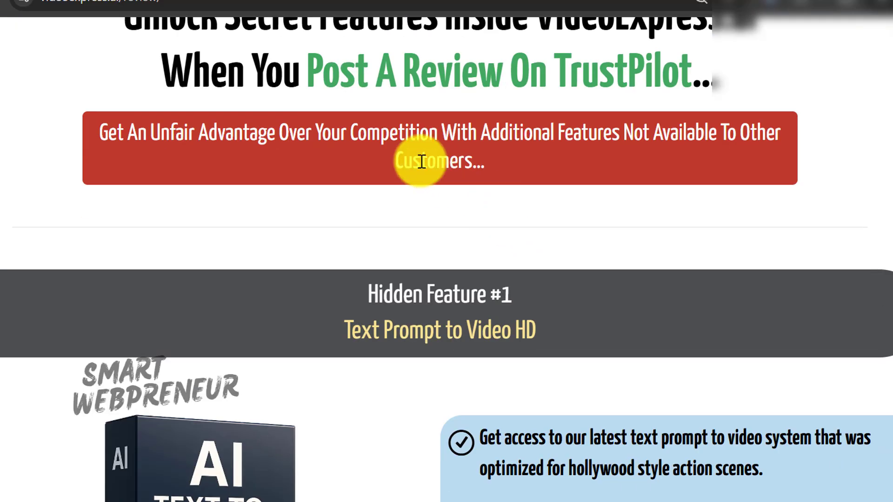
- Read the hidden-features banner on the review bonus page
drag(245, 135, 478, 138)
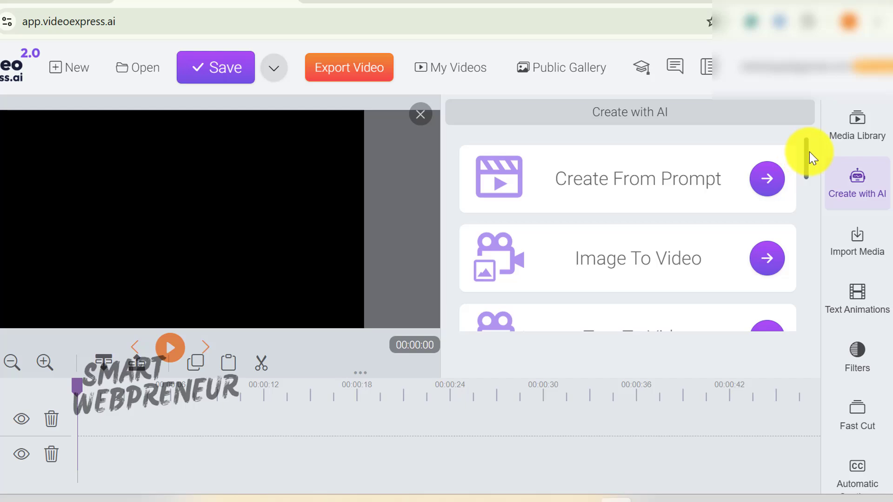
- In Text to Video, paste the cartoon-man cycling prompt, enhance it, and generate the video
drag(809, 151, 811, 212)
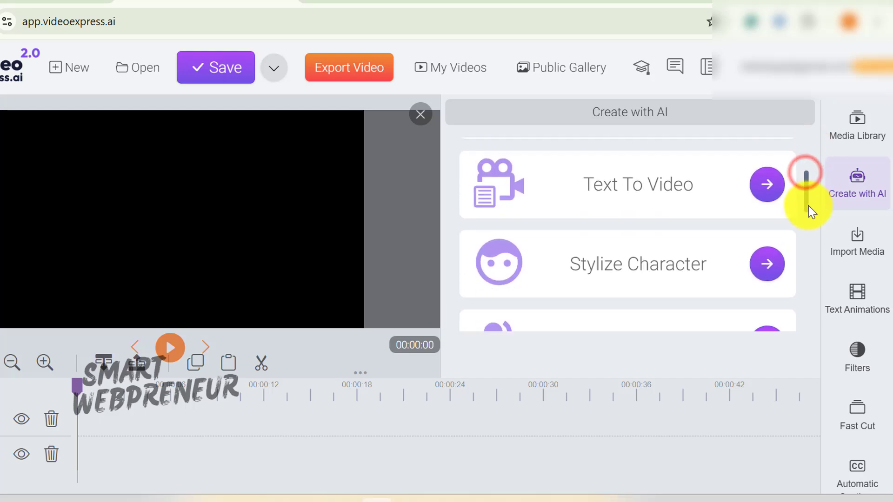
click(773, 184)
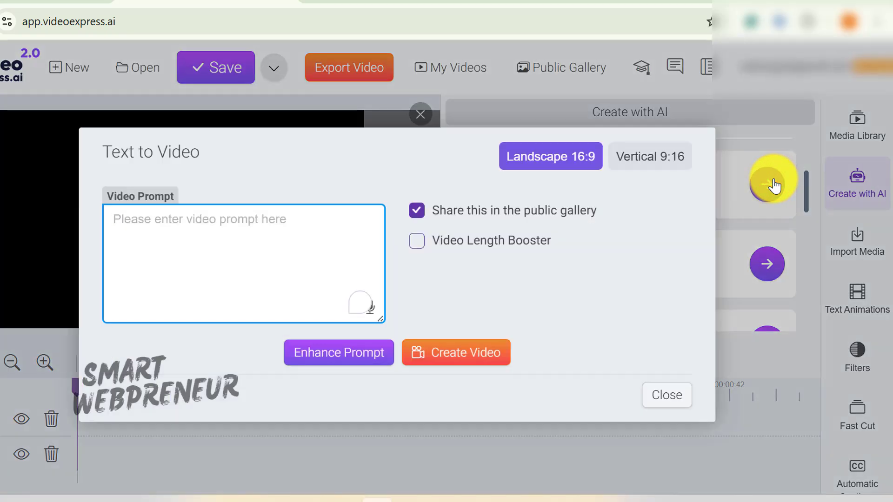
click(185, 234)
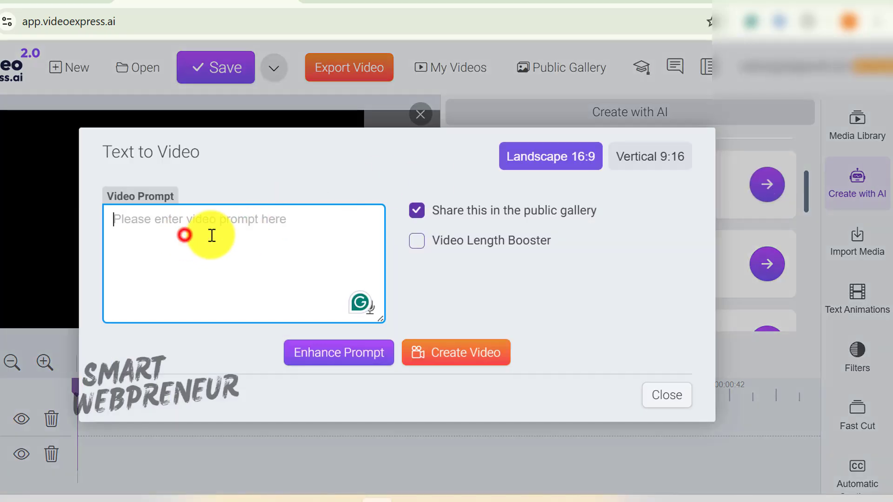
click(179, 220)
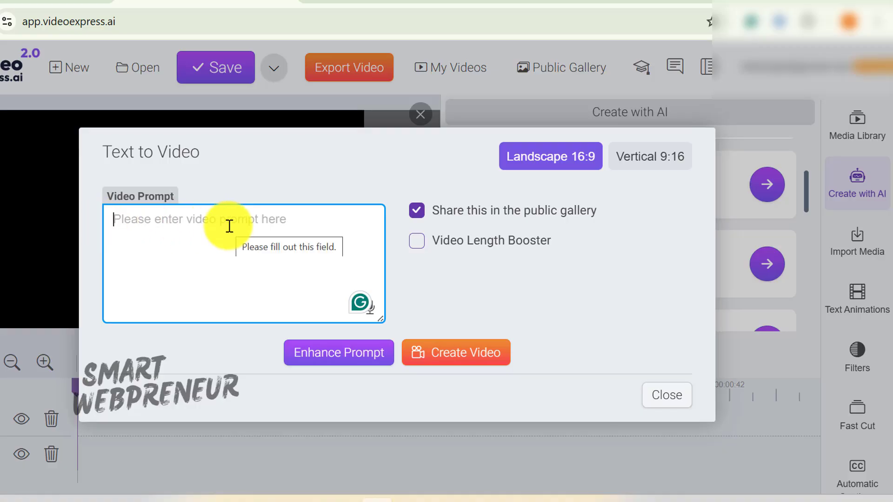
right_click(221, 219)
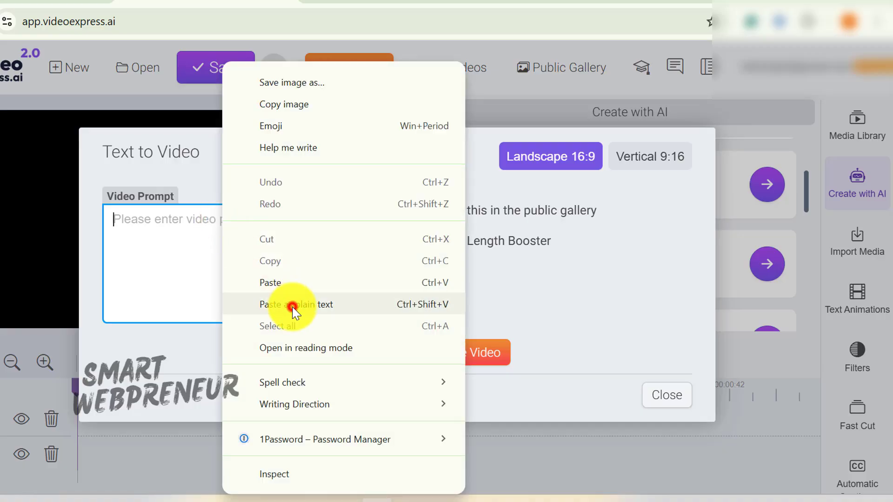
click(293, 305)
click(502, 289)
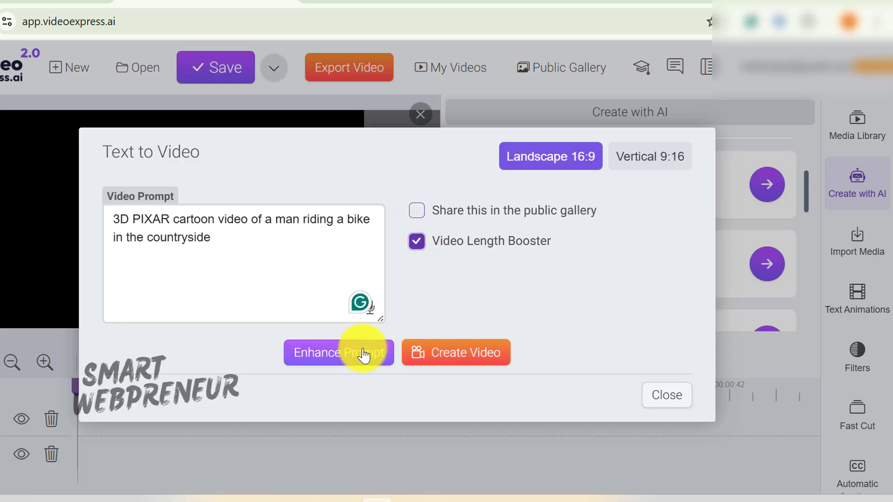
click(364, 353)
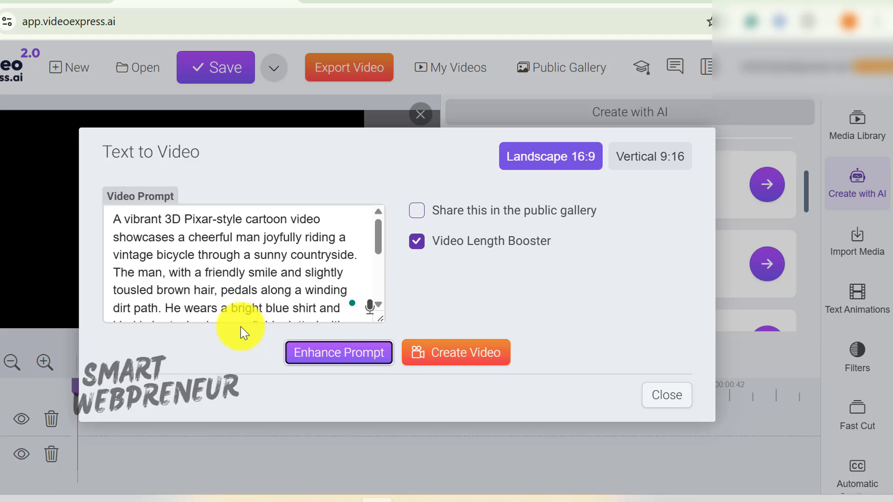
click(454, 357)
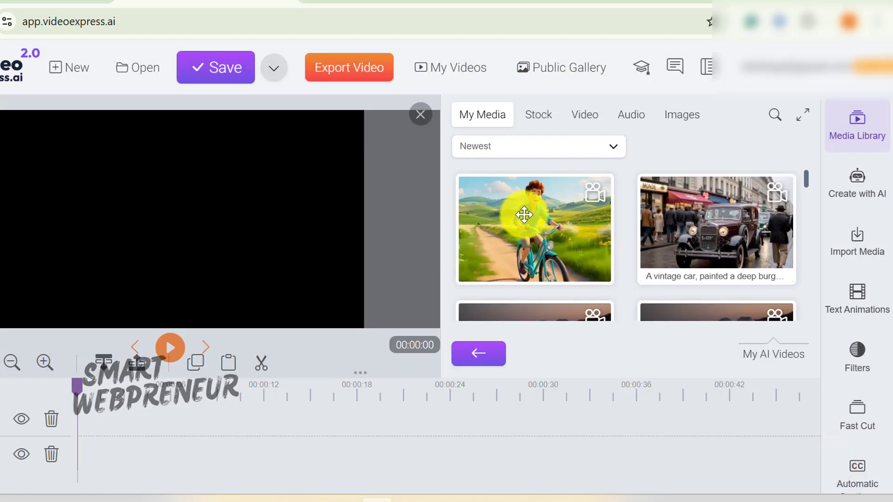
- Put the Pixar-style cycling clip on the timeline and play it in the preview
mouse_move(528, 217)
mouse_down()
mouse_move(516, 260)
mouse_move(339, 364)
mouse_move(189, 419)
mouse_move(124, 421)
mouse_up()
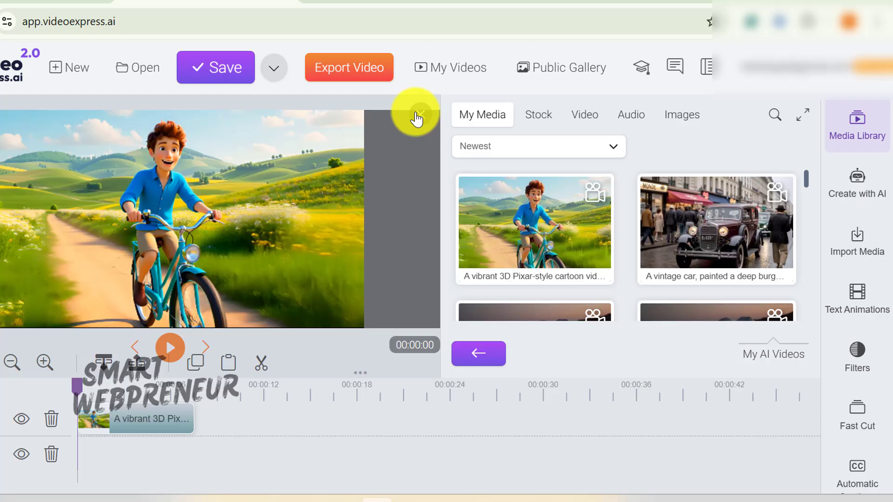
click(420, 114)
click(364, 352)
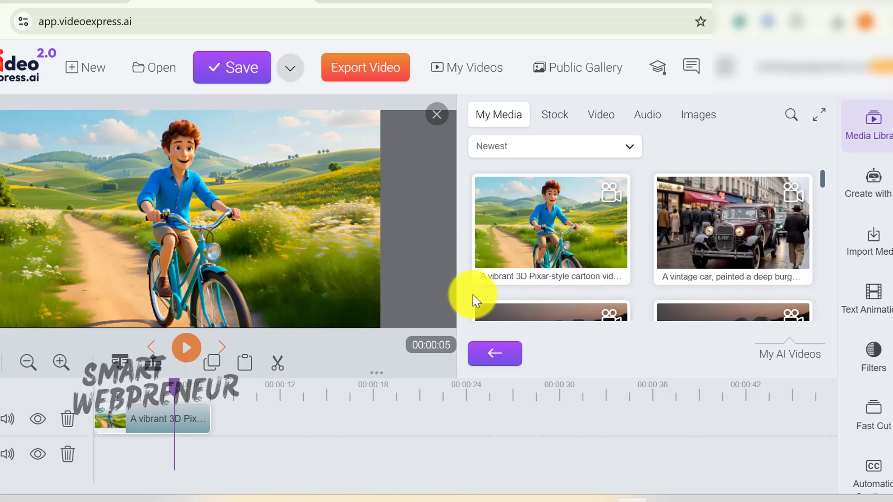
- Start a Human Talking Video from the Create with AI tools
click(874, 185)
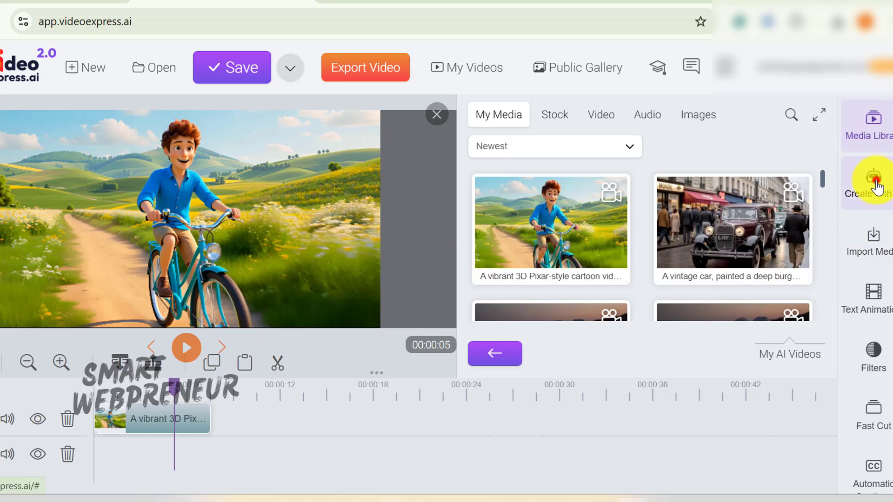
scroll(737, 180, down, 3)
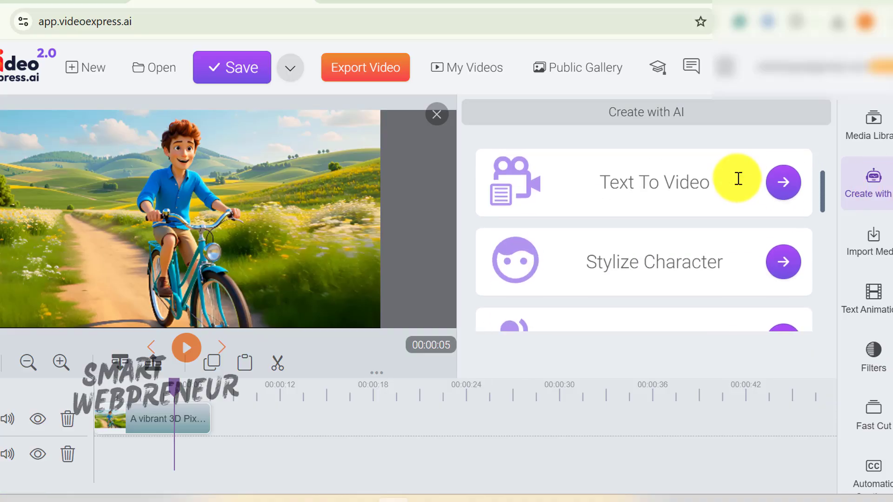
scroll(682, 190, down, 3)
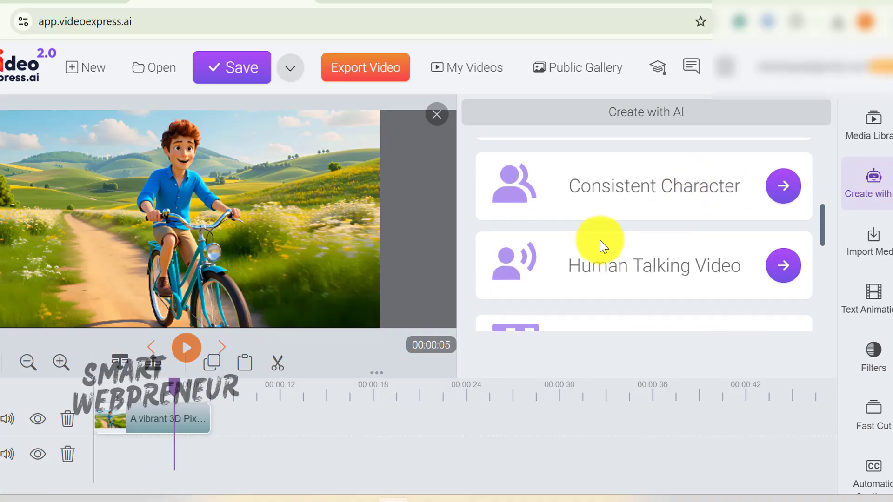
drag(572, 265, 739, 266)
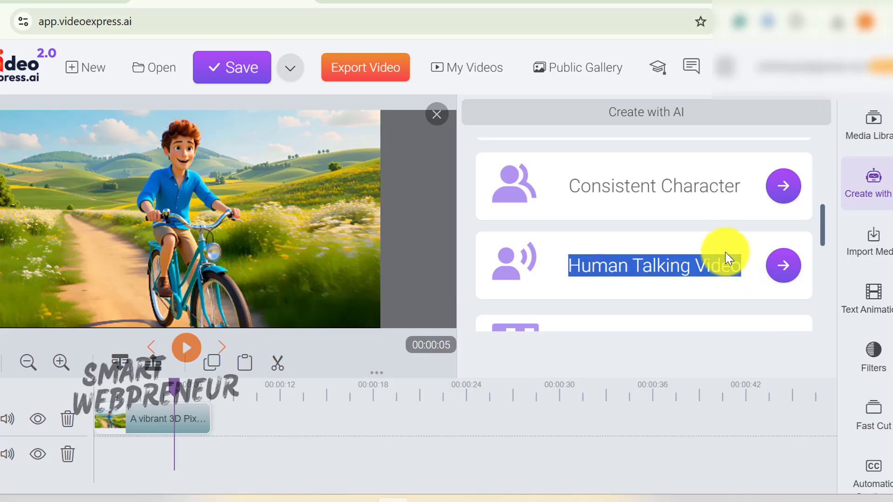
click(786, 266)
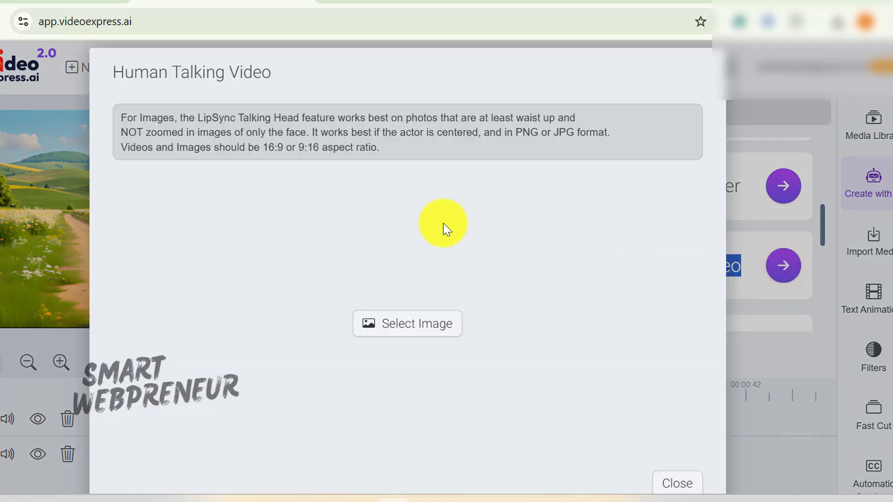
- Use the smiling suited man's portrait and continue to the audio step
scroll(451, 205, down, 1)
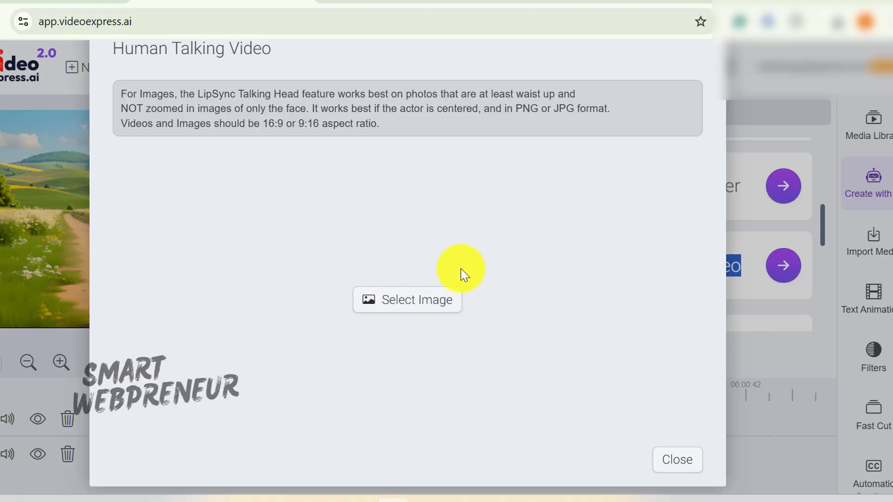
click(451, 296)
scroll(522, 279, down, 4)
click(338, 328)
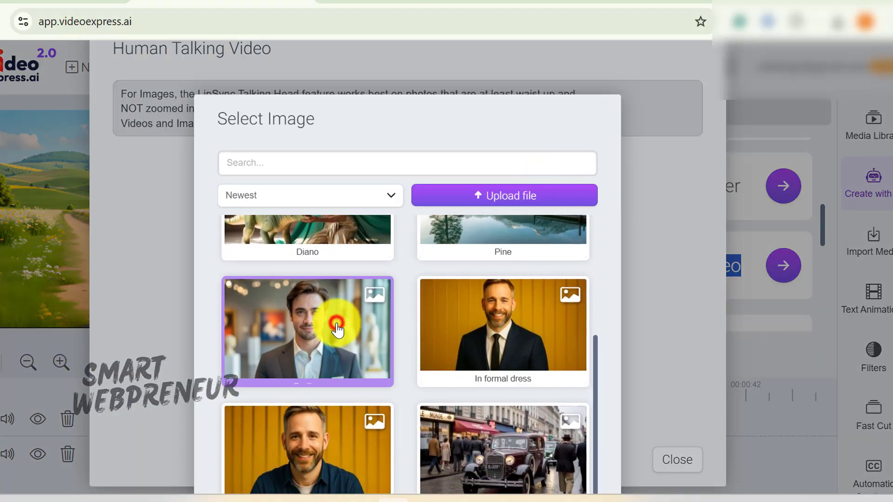
scroll(654, 319, down, 3)
click(510, 469)
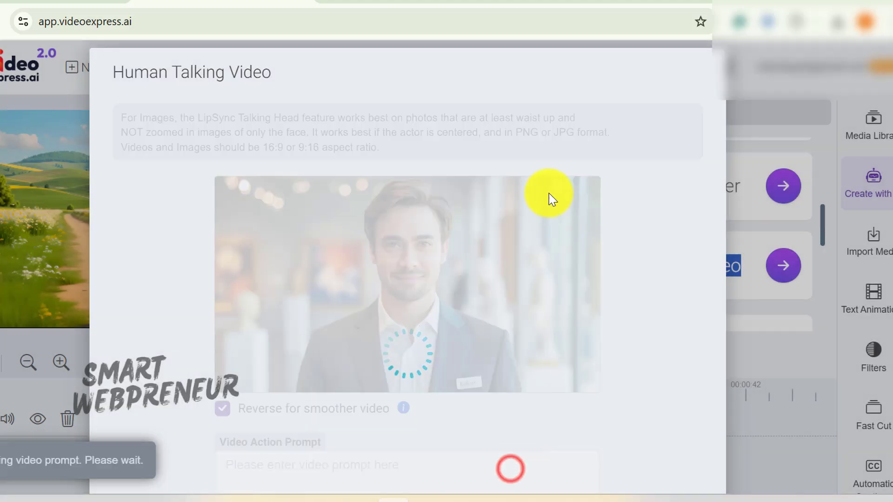
scroll(690, 177, down, 2)
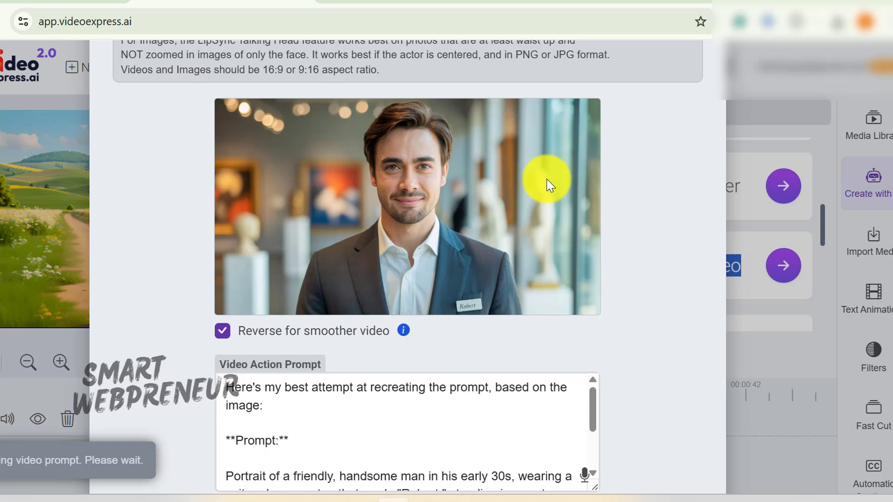
scroll(639, 214, down, 2)
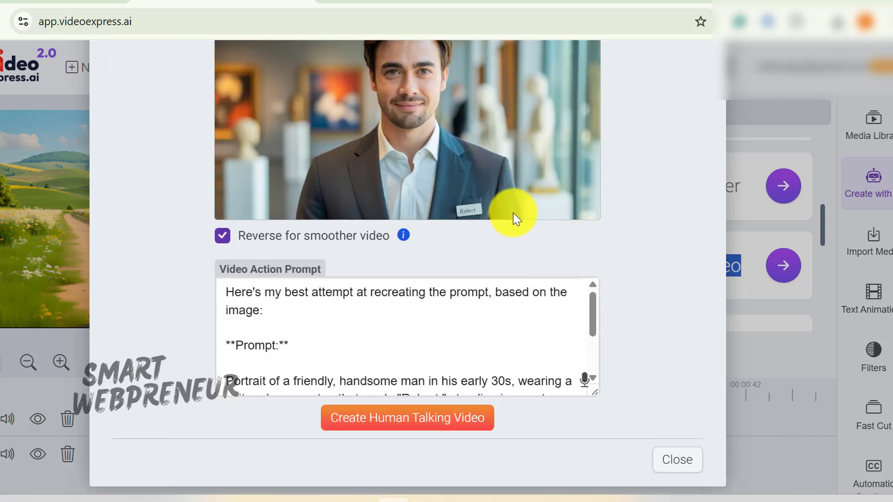
click(425, 422)
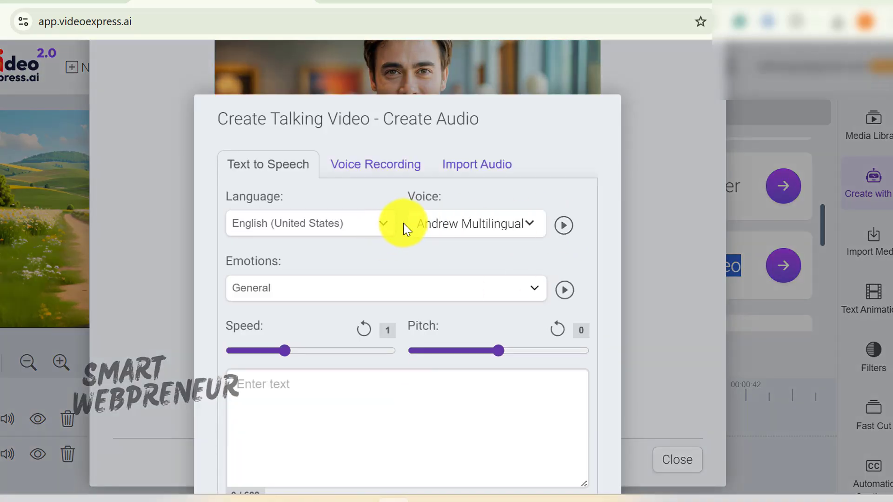
- Import the saved tutorial audio clip for the talking video
scroll(403, 222, down, 2)
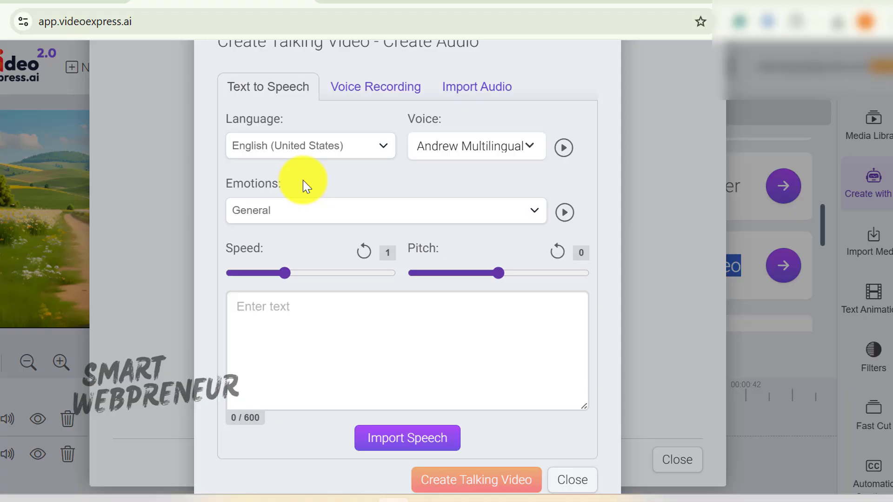
click(389, 91)
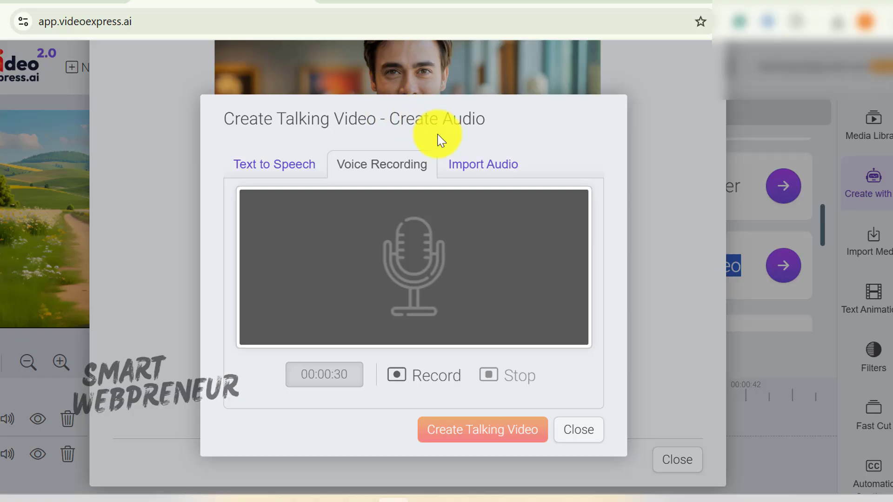
click(479, 169)
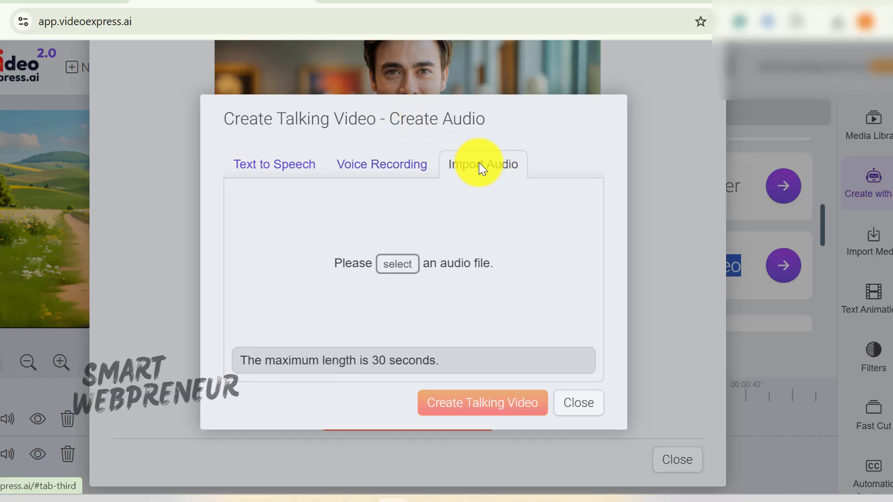
click(397, 263)
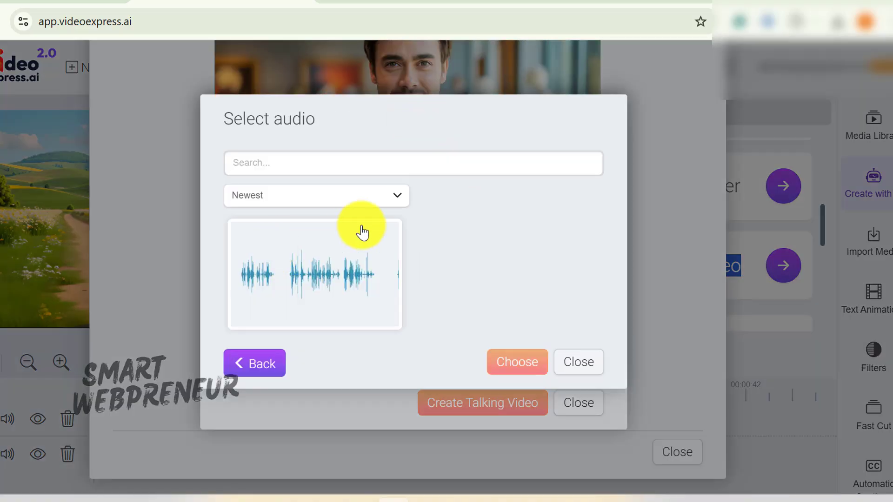
click(391, 204)
click(387, 200)
click(517, 362)
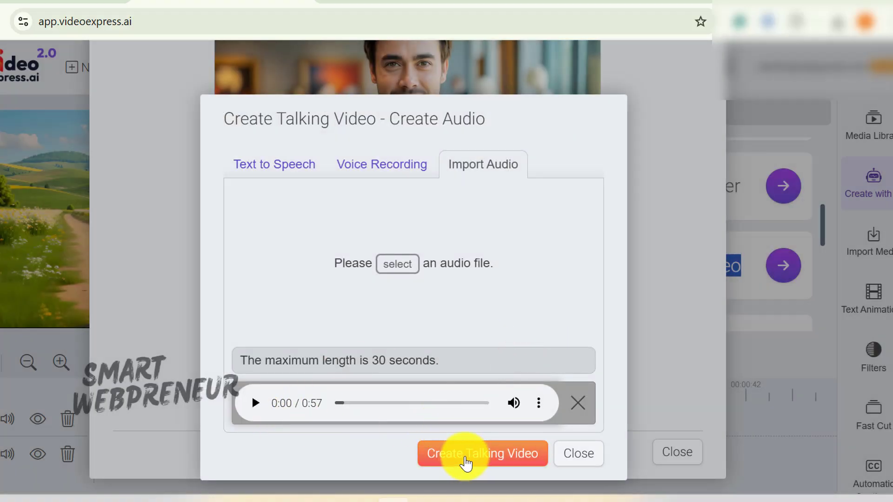
- Generate the man's talking video with the imported audio
click(467, 461)
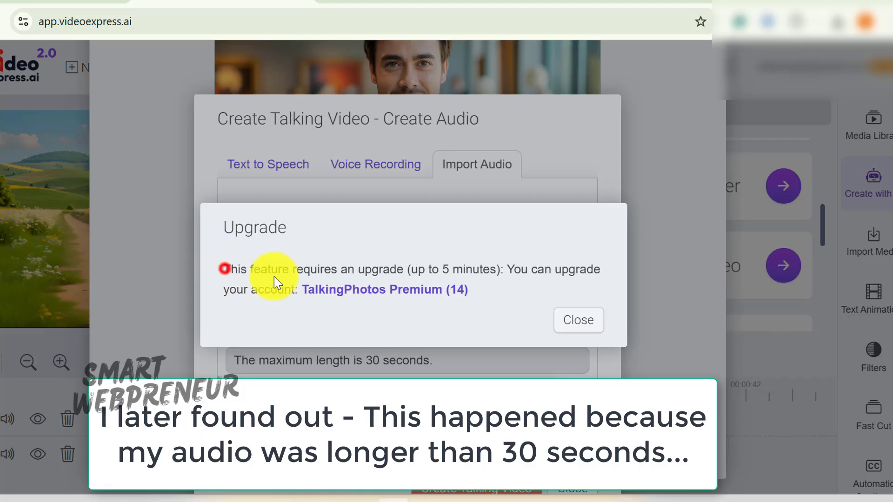
drag(274, 279, 538, 271)
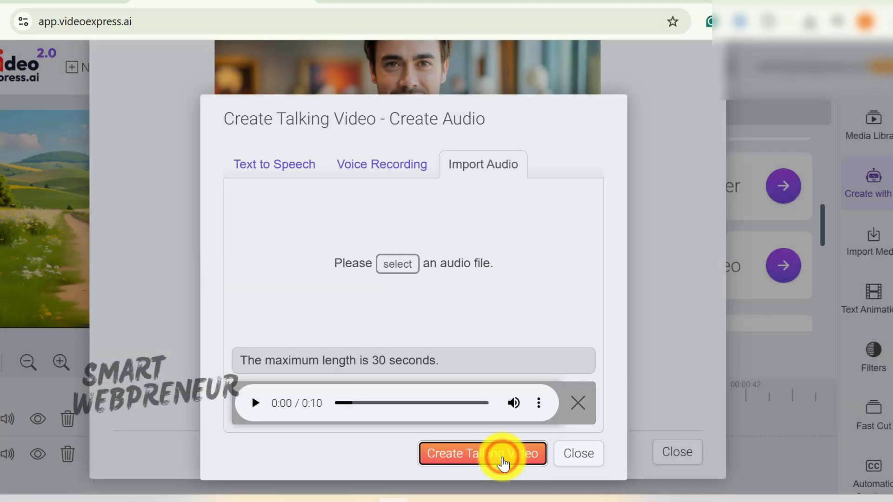
click(498, 452)
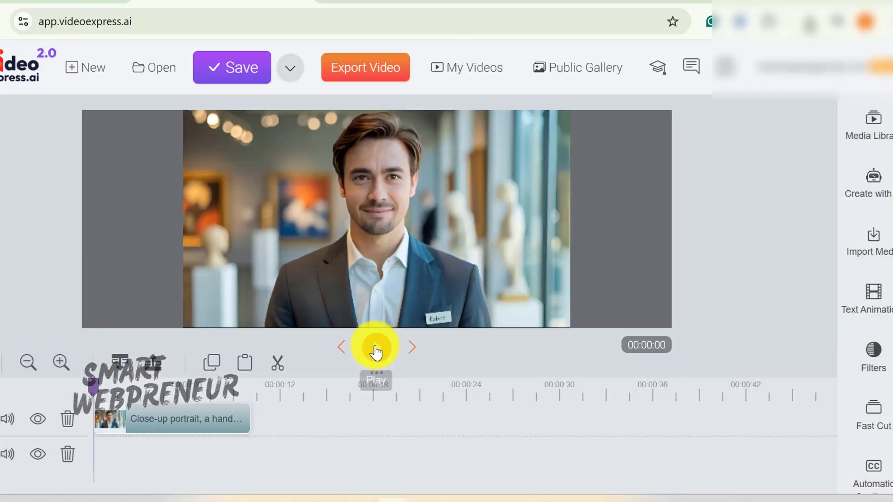
- Play the suited man's talking clip, then rewind and play it through to its 0:10 end
click(374, 350)
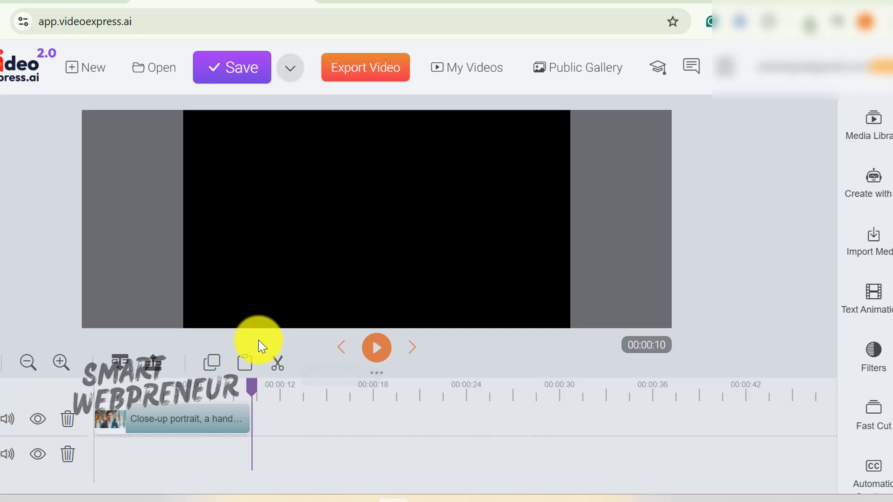
drag(251, 395, 93, 386)
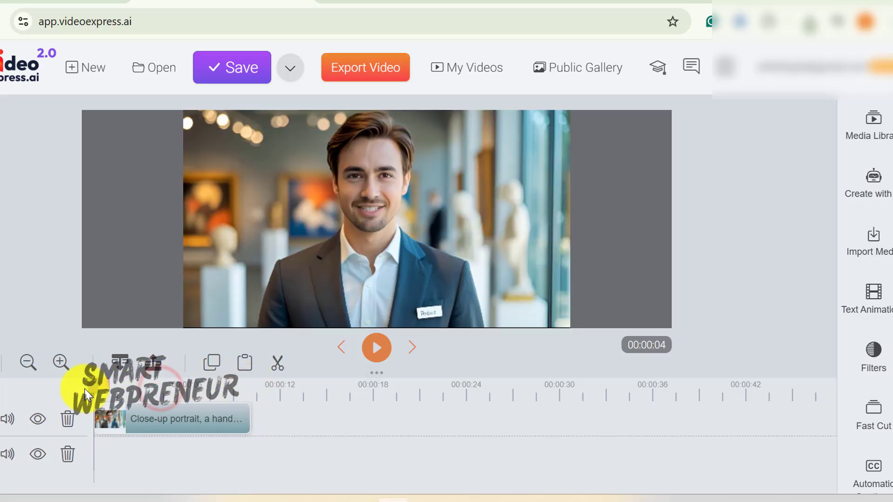
click(385, 346)
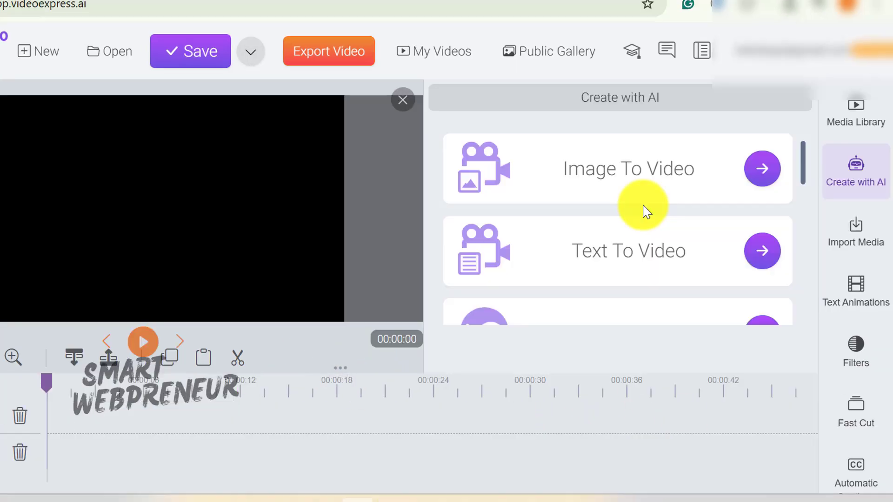
- In Consistent Character, set the Smiling photo from Images as the Human reference
scroll(675, 222, down, 2)
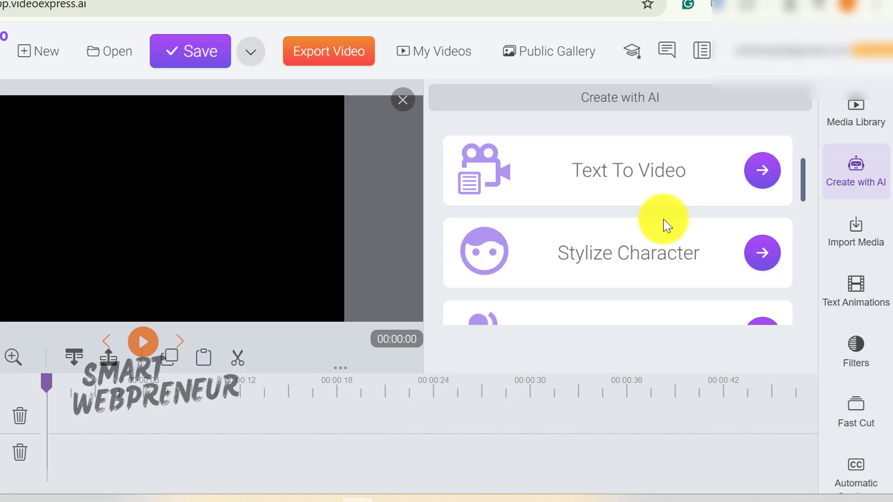
scroll(663, 225, down, 2)
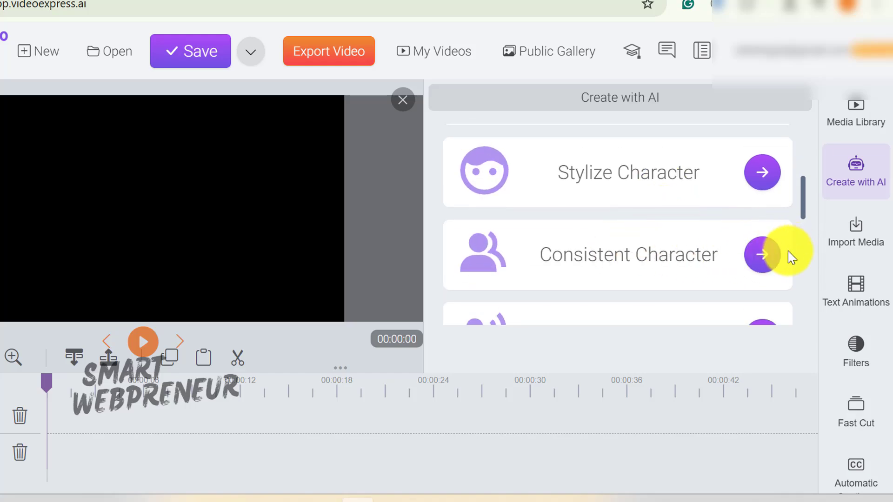
click(759, 258)
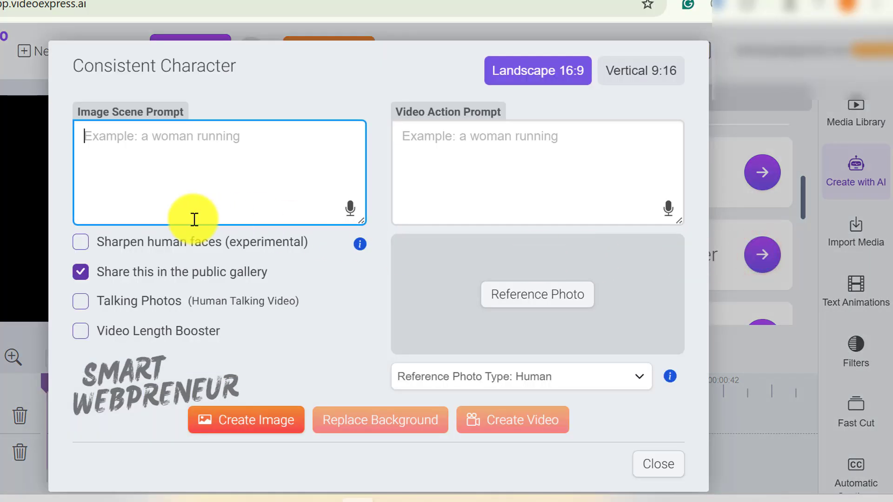
click(135, 139)
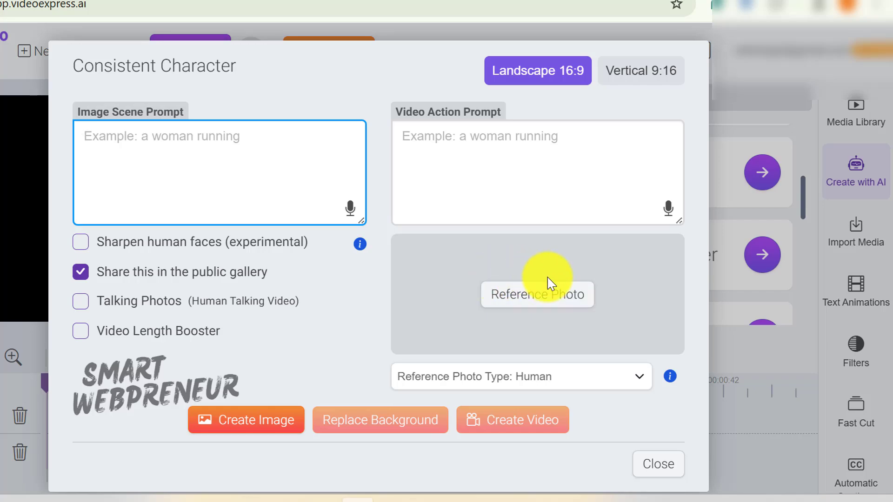
click(527, 301)
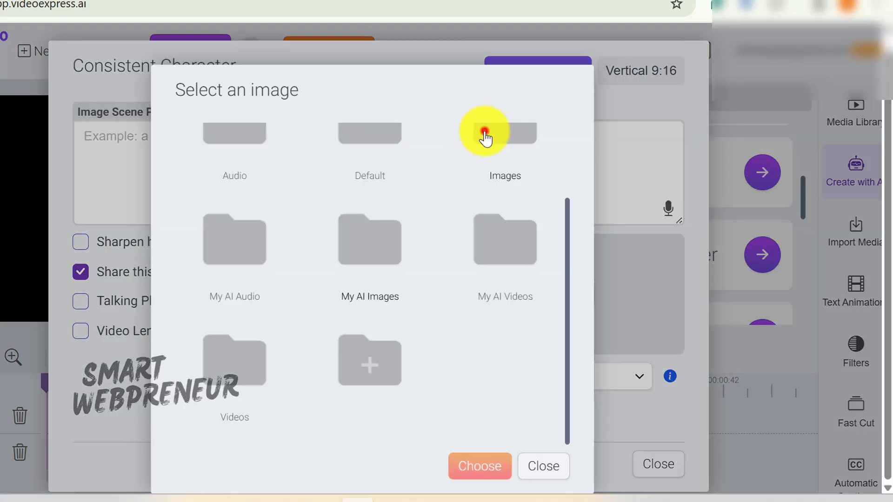
click(484, 133)
scroll(444, 294, down, 3)
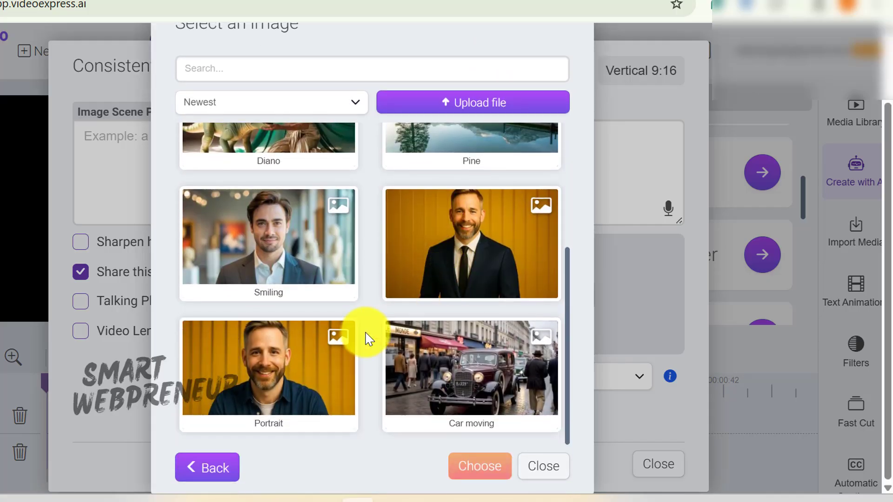
click(268, 232)
click(482, 470)
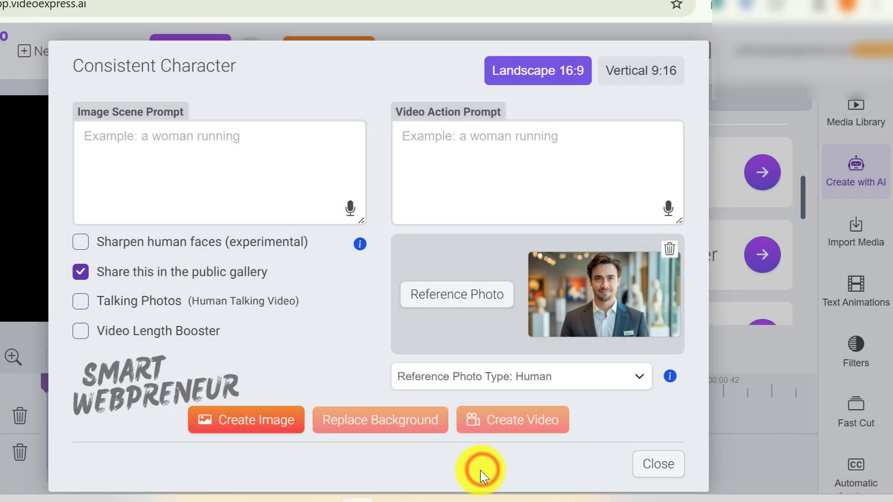
click(515, 372)
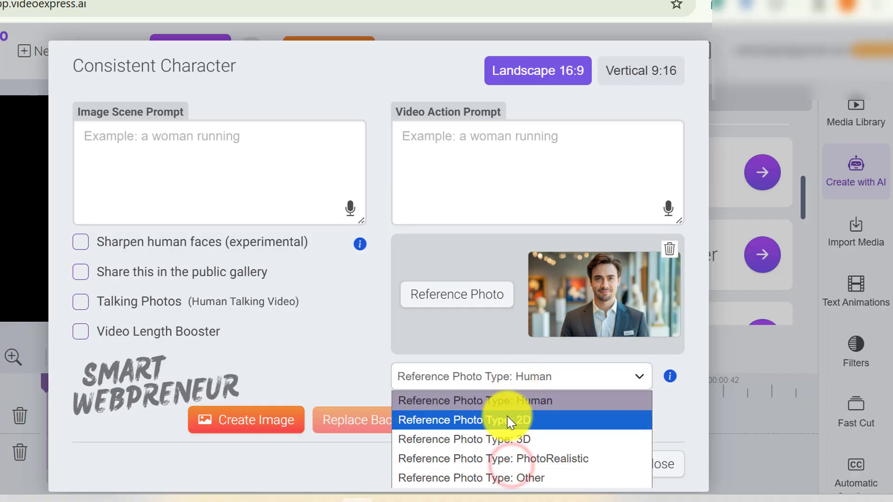
click(506, 401)
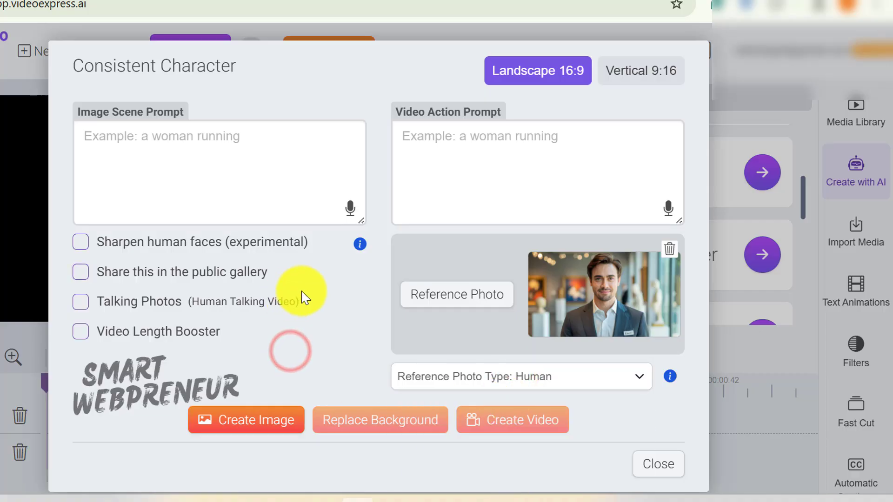
- Generate an image from the prompt 'Man drinking coffee' and turn on Video Length Booster
click(245, 160)
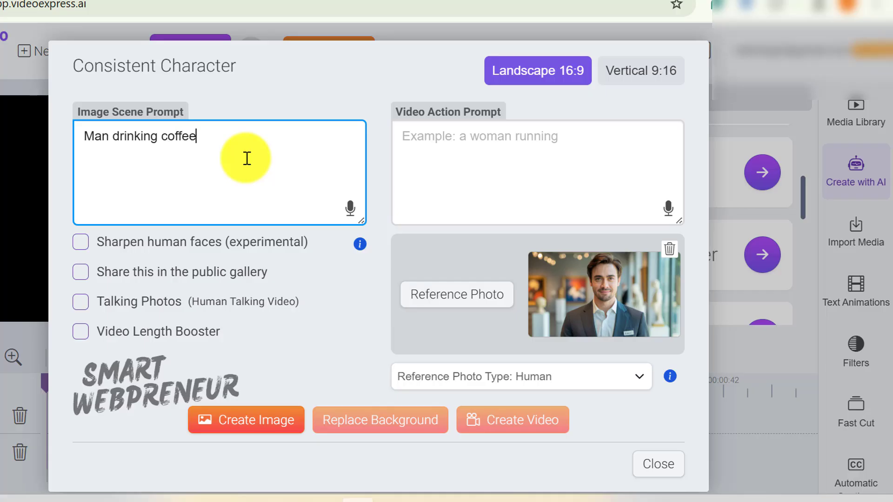
click(266, 425)
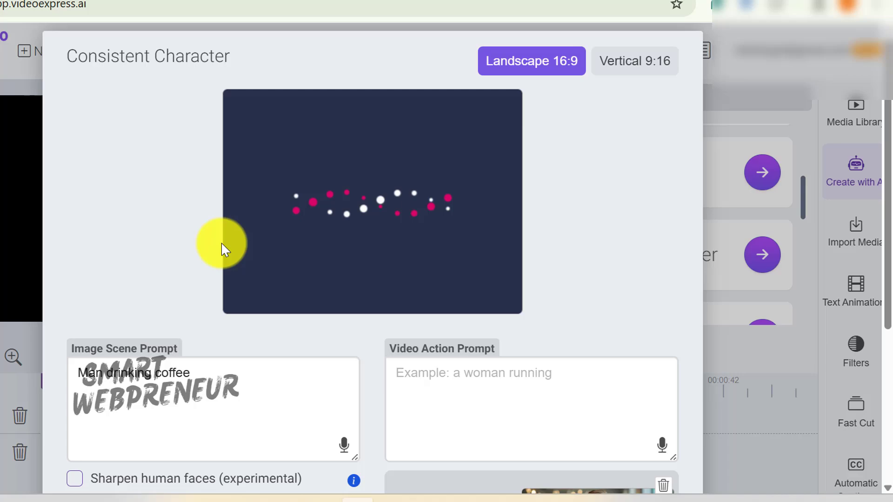
scroll(223, 239, down, 2)
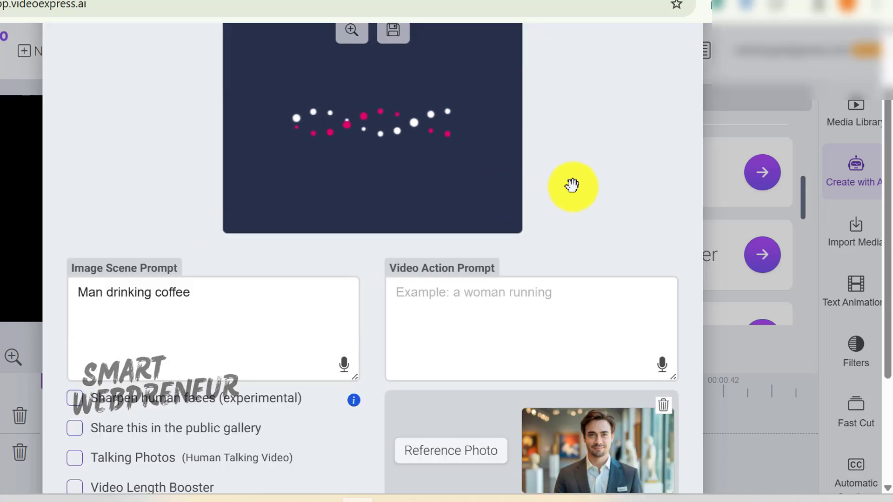
scroll(605, 185, up, 2)
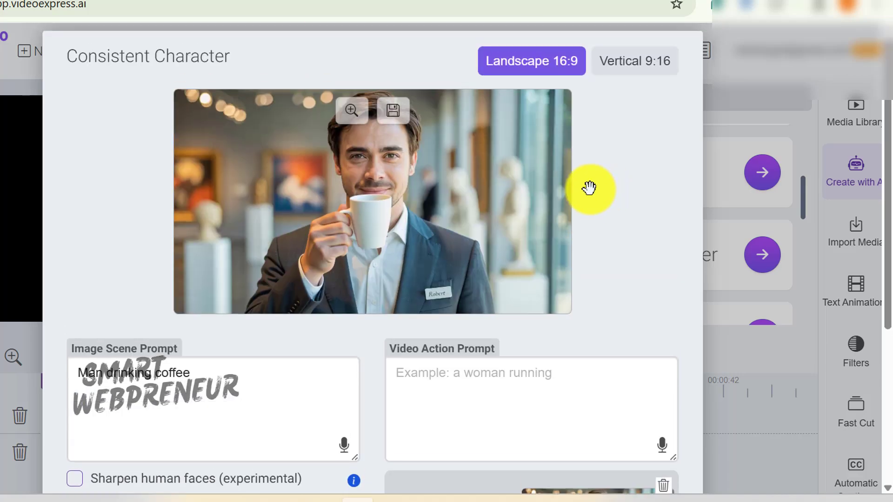
scroll(508, 230, down, 5)
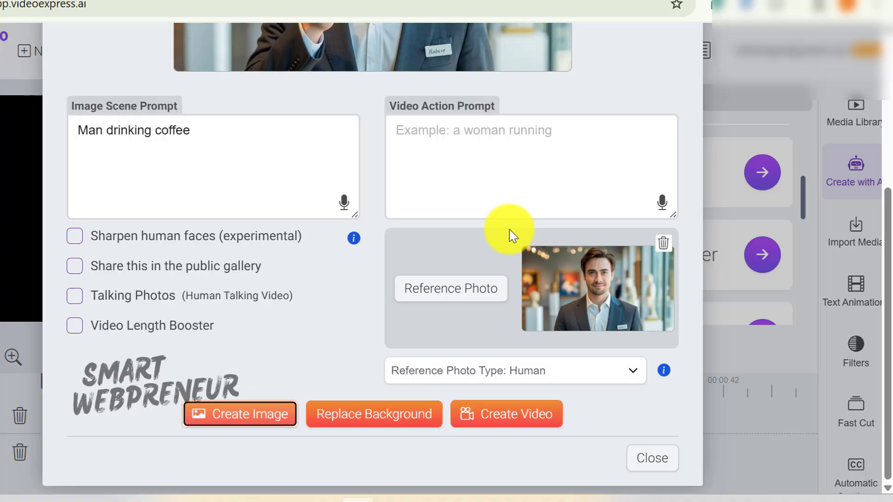
click(78, 327)
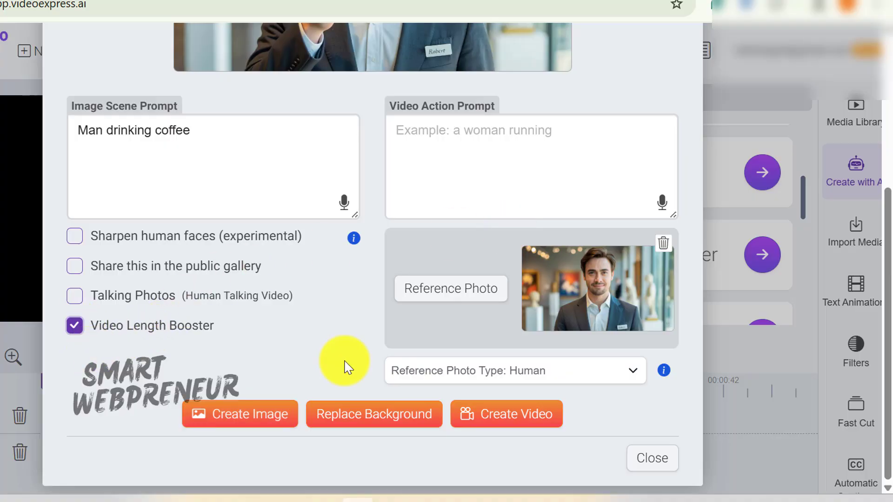
- Create a video from the coffee image and play the generated clip
click(506, 412)
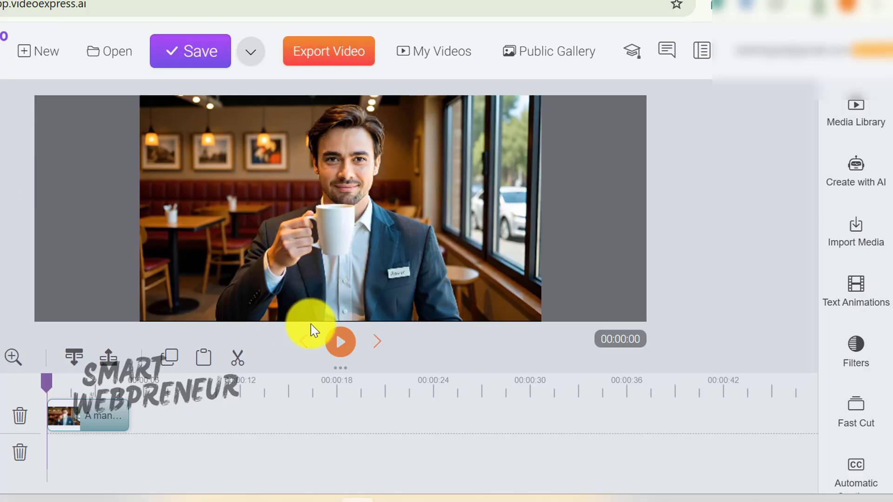
click(339, 344)
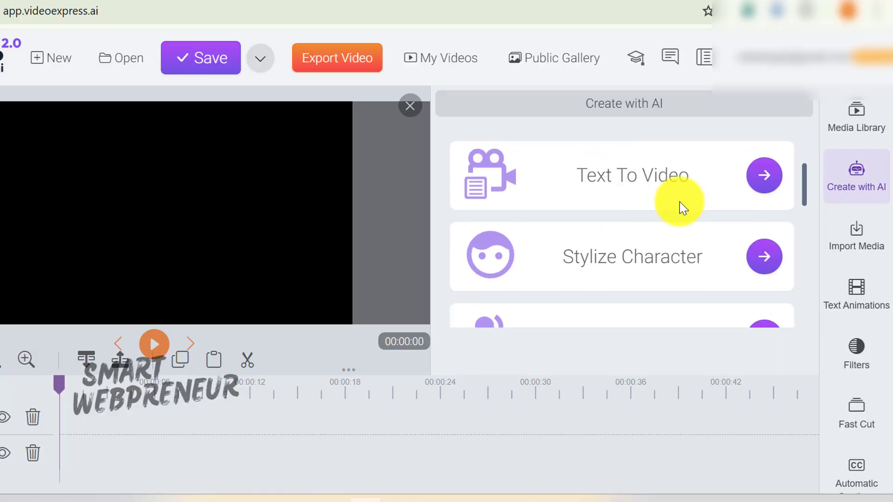
- In Stylize Character, turn off gallery sharing and choose the Smiling reference photo
click(770, 258)
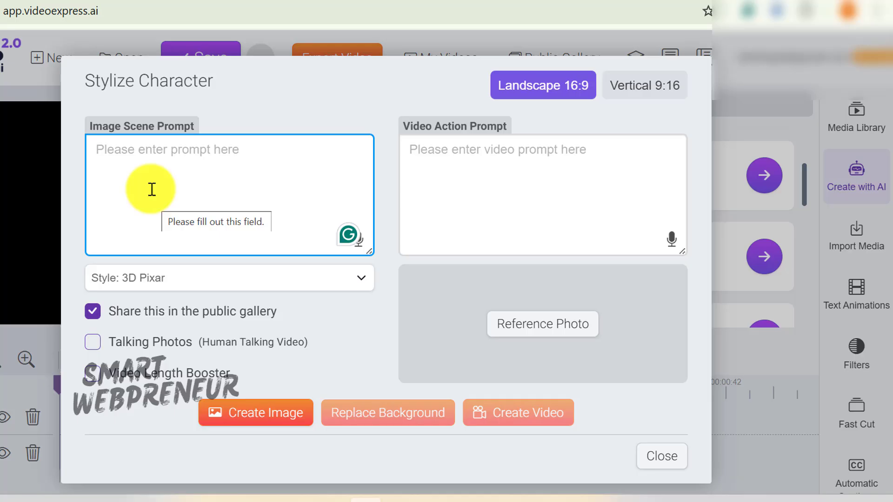
click(95, 312)
click(532, 325)
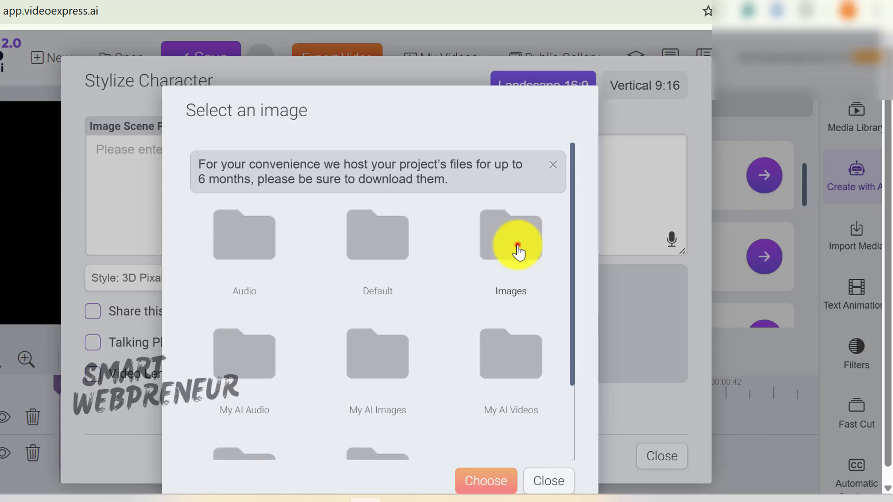
click(518, 248)
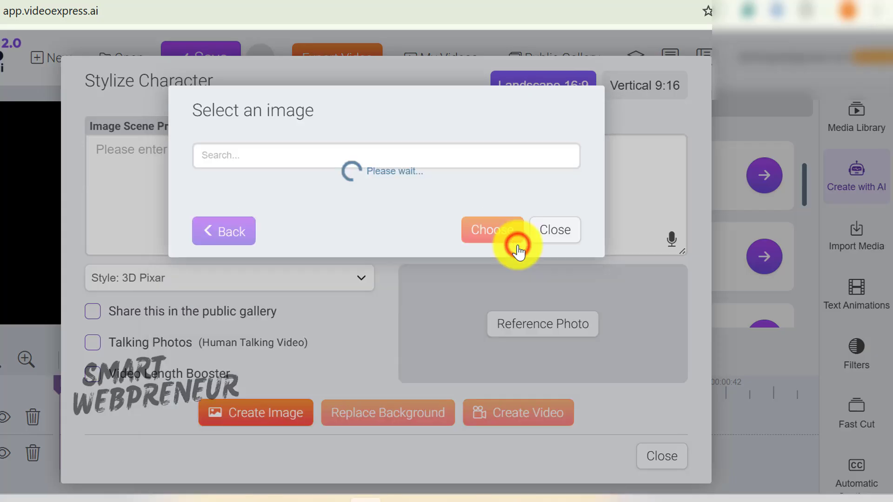
scroll(427, 256, down, 4)
click(334, 278)
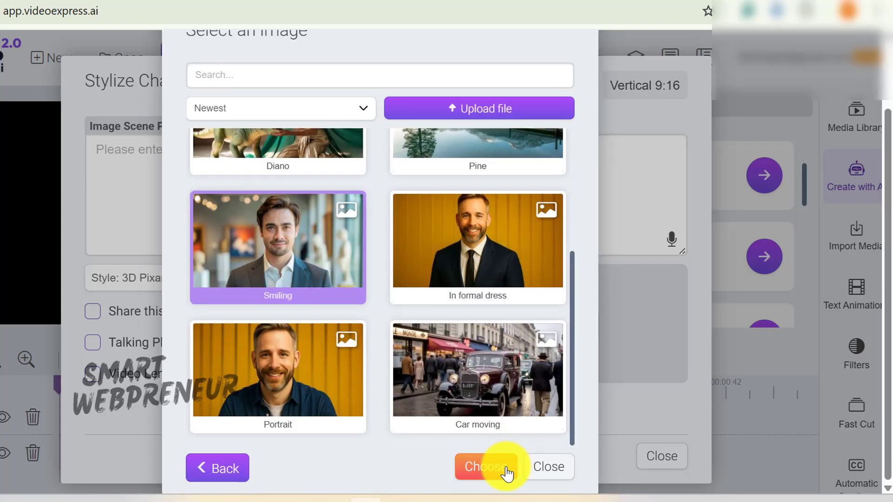
click(505, 471)
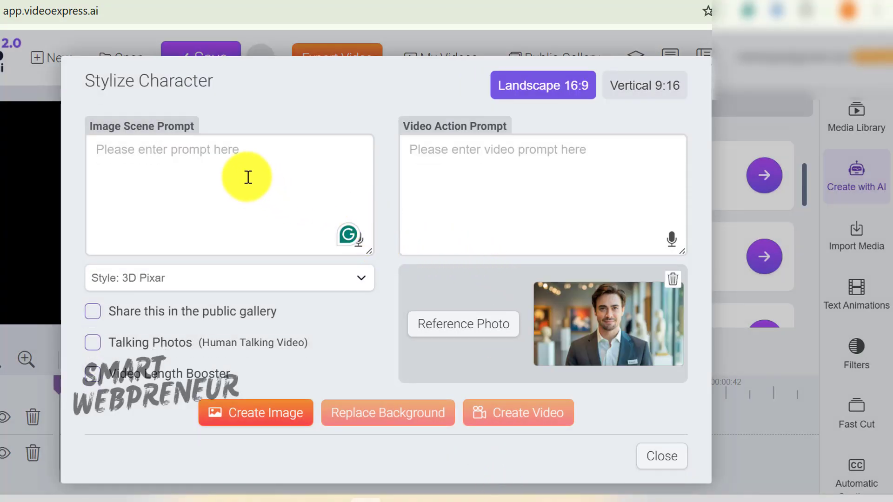
- Generate a 3D Pixar-style image from the prompt '3D Pixar Character'
click(241, 157)
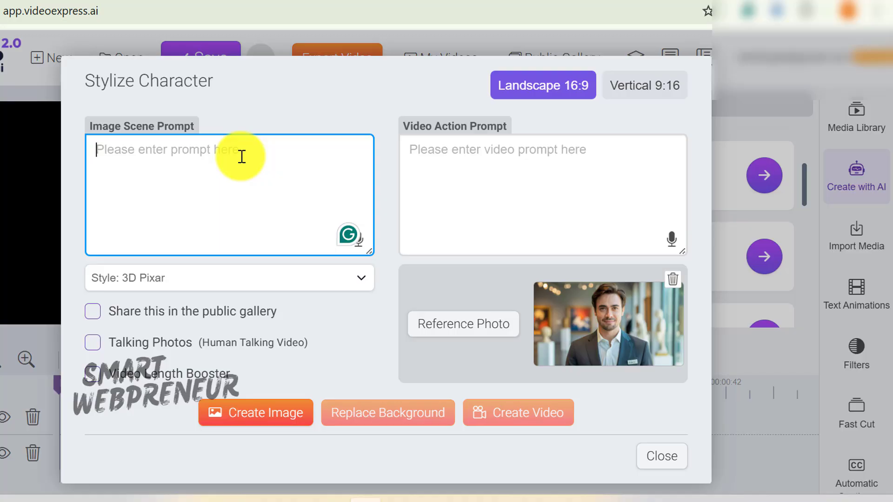
text(3D Pixar Character)
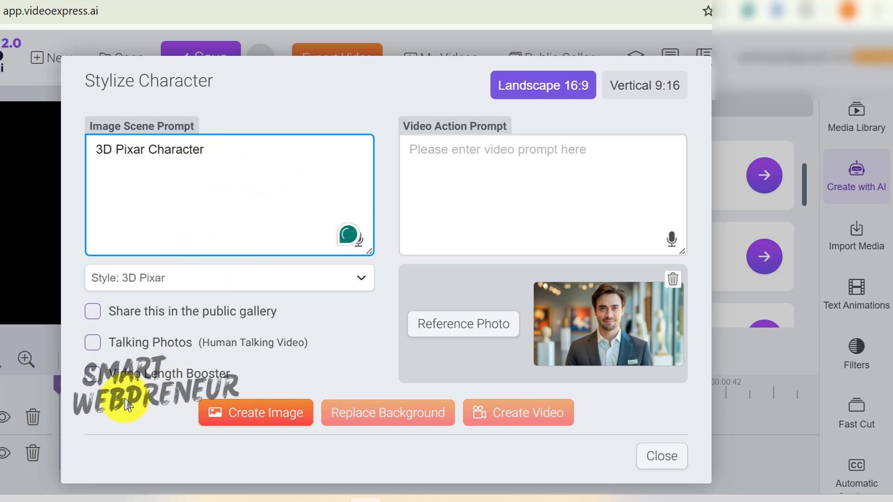
click(295, 419)
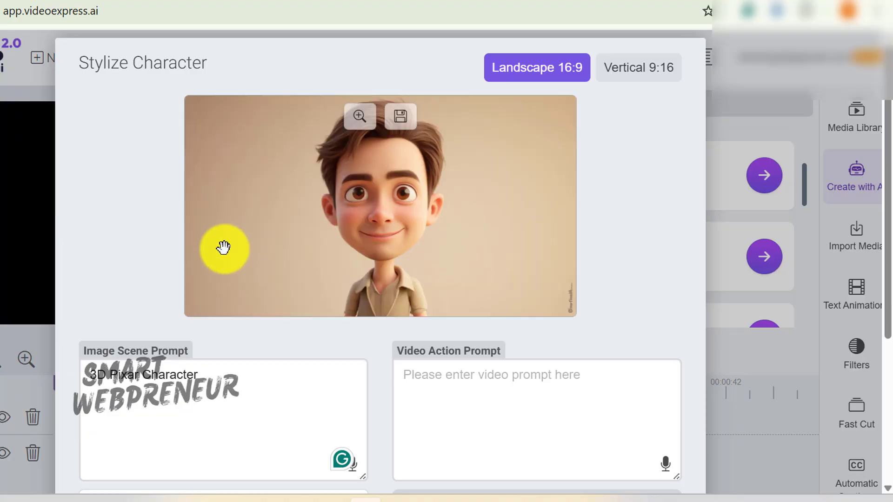
- Enter 'Drinking coffee' as the video action prompt, enable Video Length Booster, and create the video
scroll(484, 283, down, 5)
scroll(508, 283, up, 5)
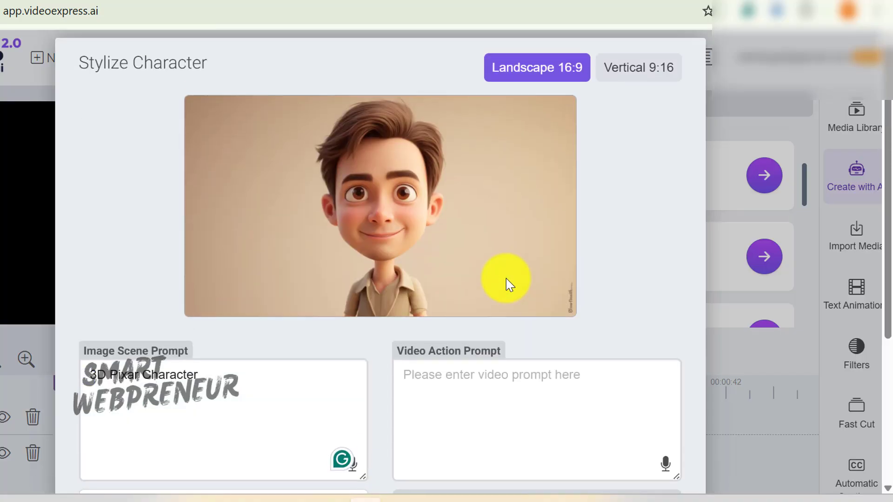
scroll(605, 255, down, 3)
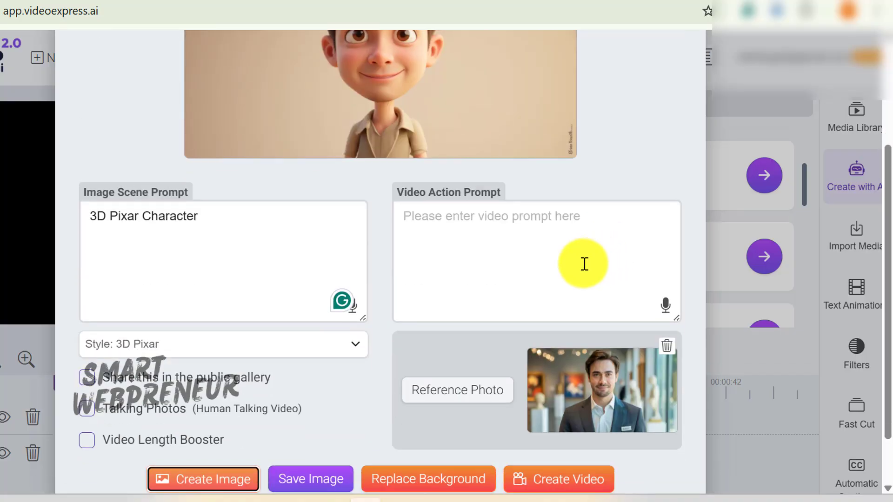
click(447, 230)
text(Drinking coffee)
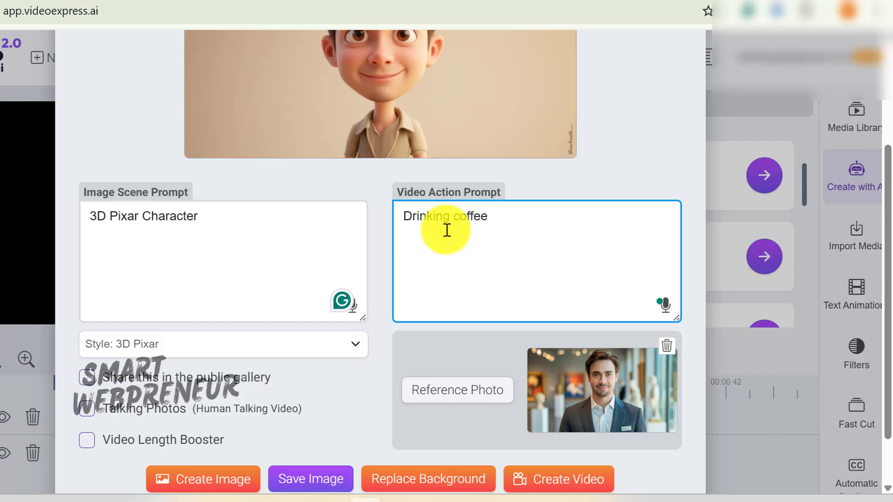
scroll(414, 344, down, 2)
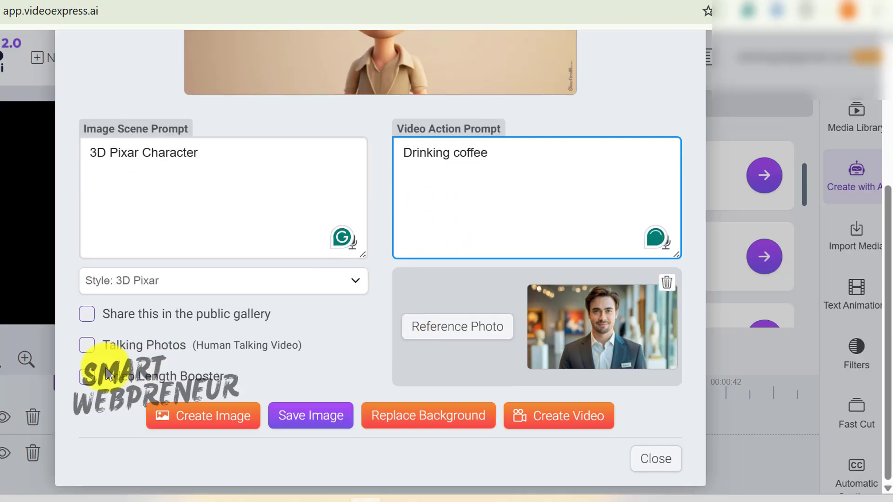
click(86, 379)
click(572, 421)
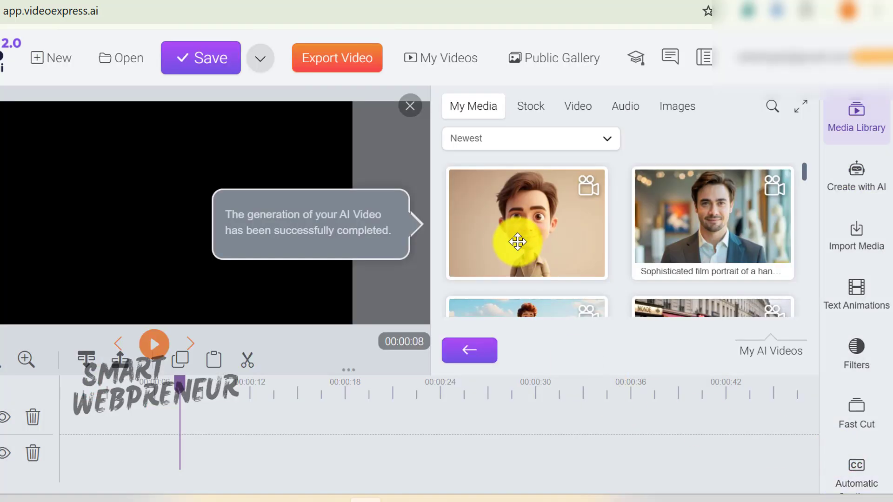
- Place the Drinking coffee clip on the first track and play it from the start
drag(519, 226, 76, 412)
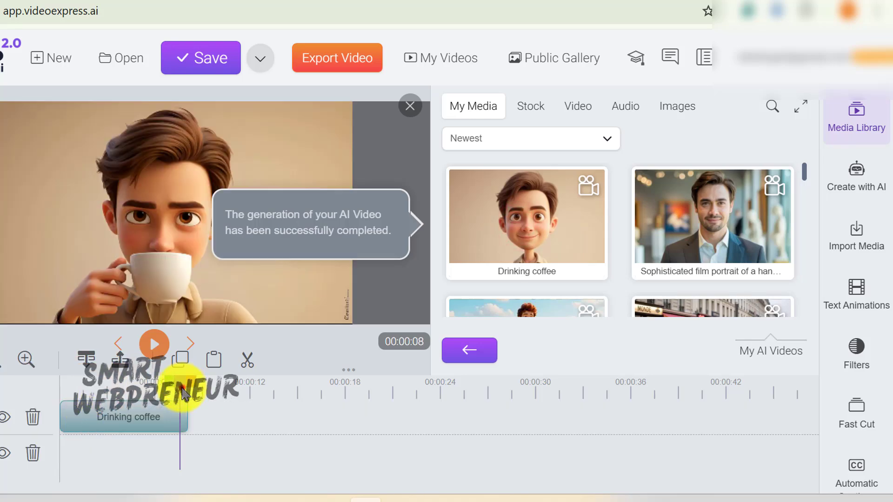
click(29, 390)
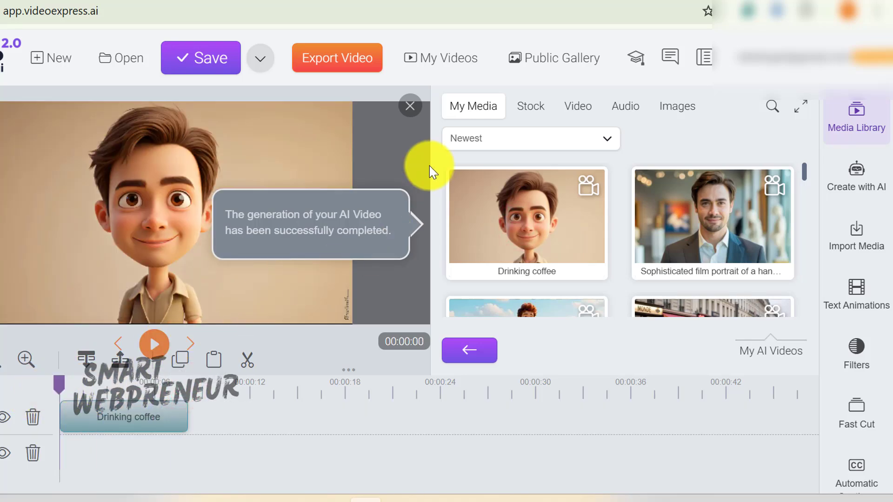
click(410, 106)
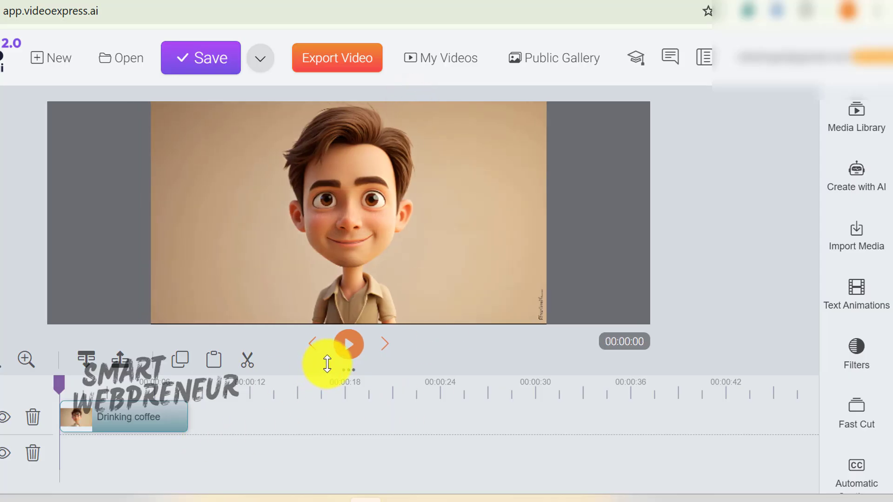
click(349, 349)
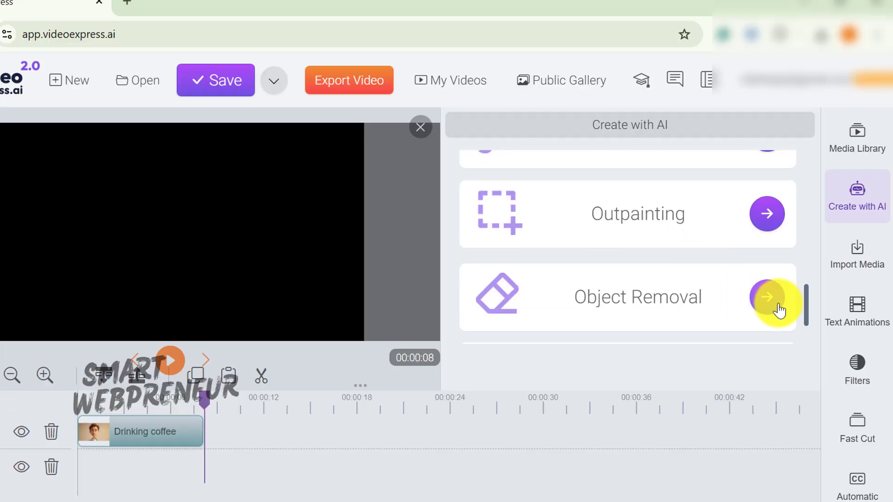
- Erase the two walking men from the vintage car street video with Object Removal
click(767, 298)
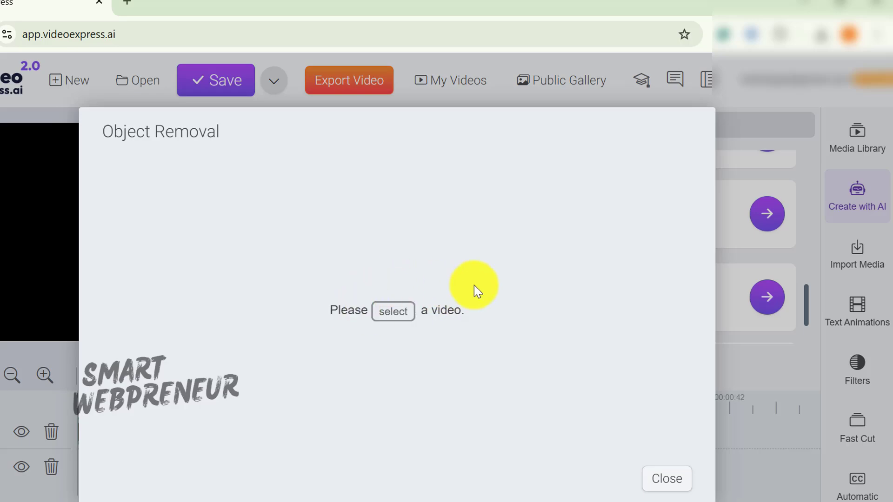
click(392, 312)
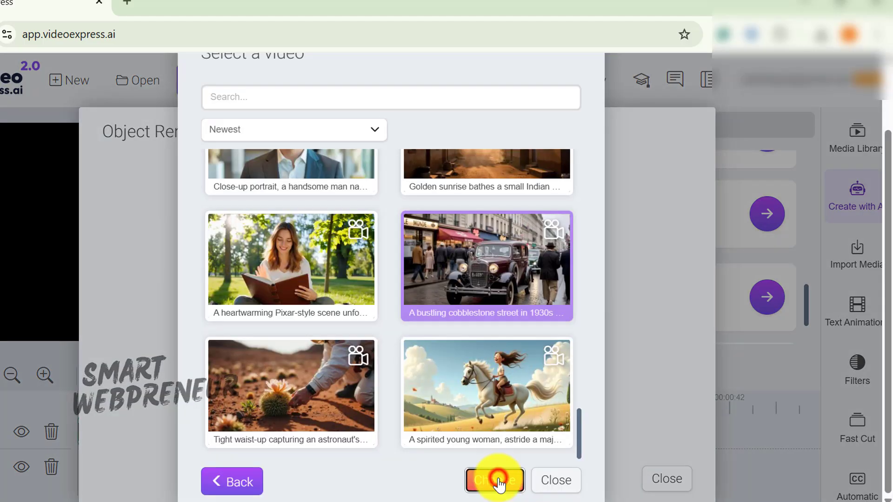
click(496, 478)
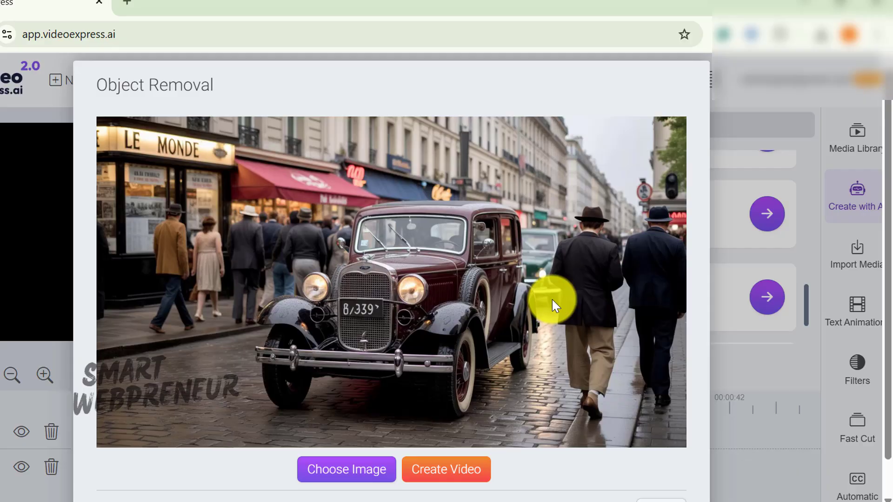
drag(551, 200, 686, 441)
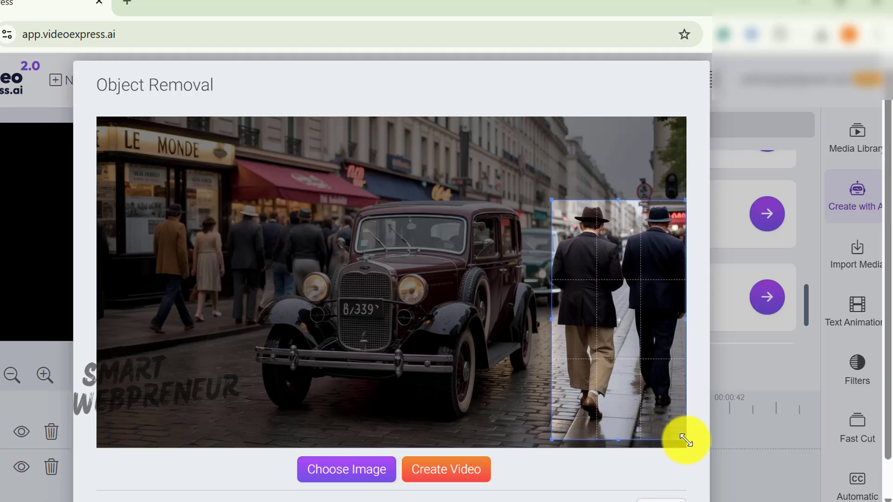
click(465, 475)
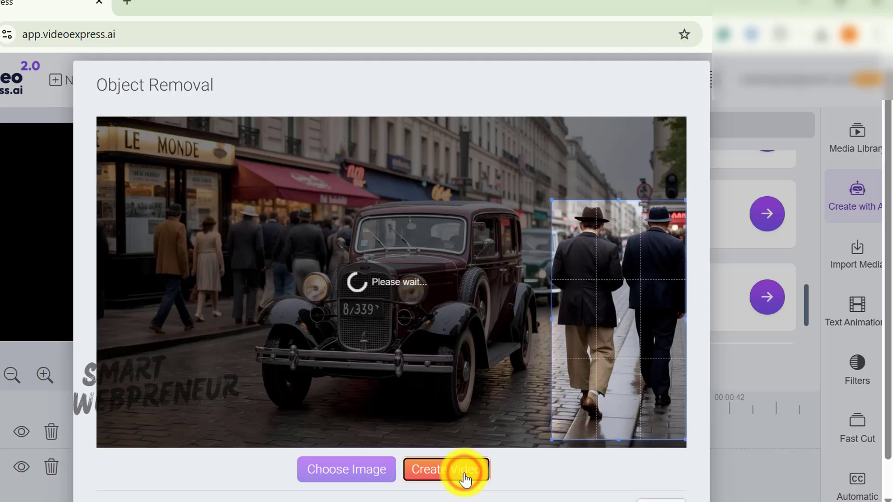
scroll(791, 302, down, 1)
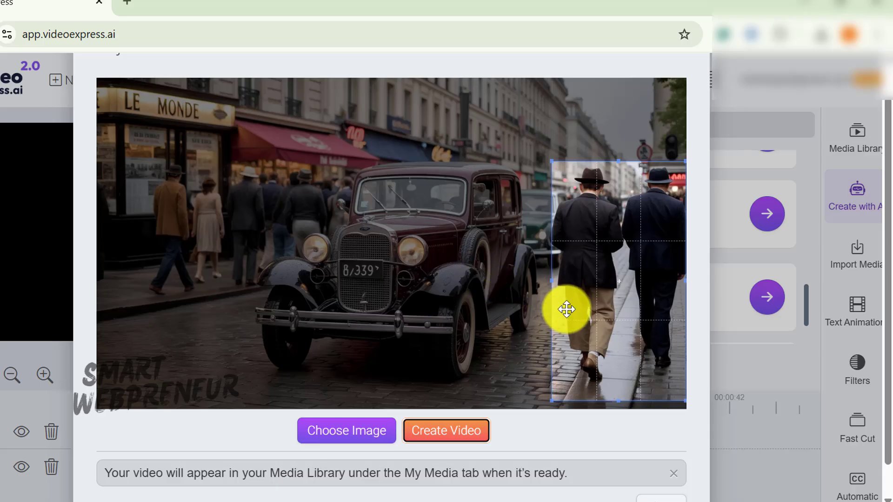
scroll(567, 314, down, 1)
- Close the removal window and play the street clip with the men removed
click(661, 473)
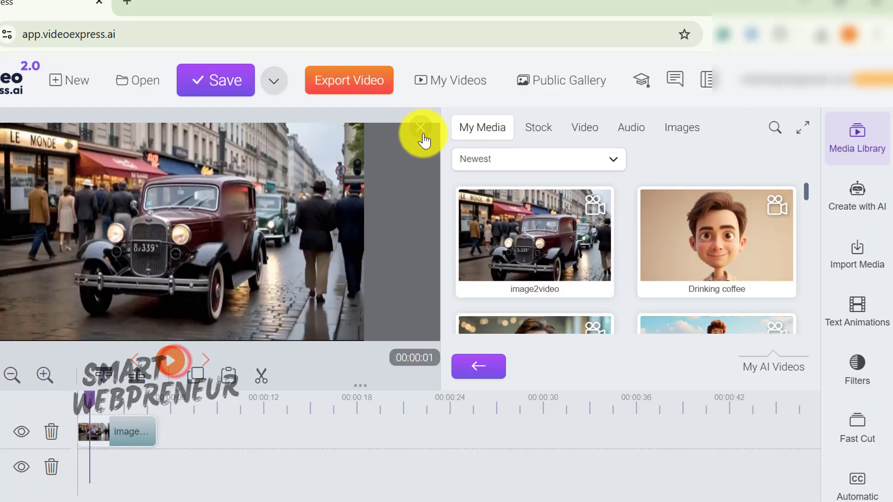
click(423, 132)
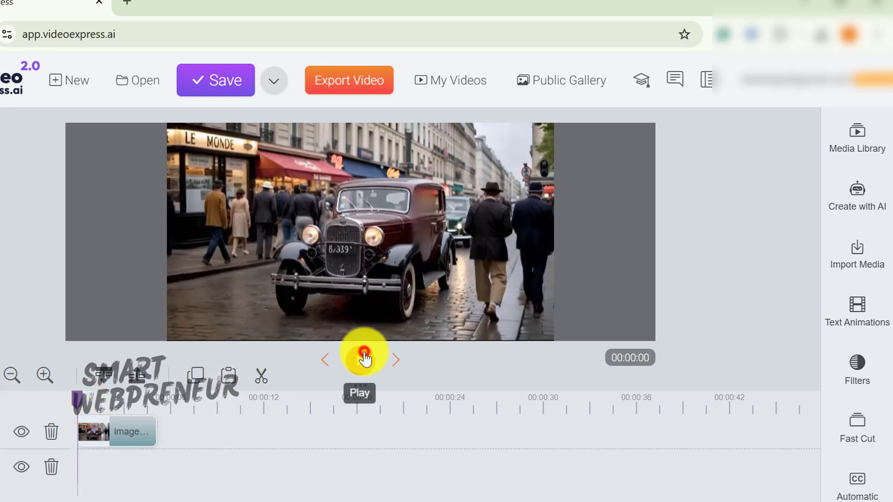
click(360, 360)
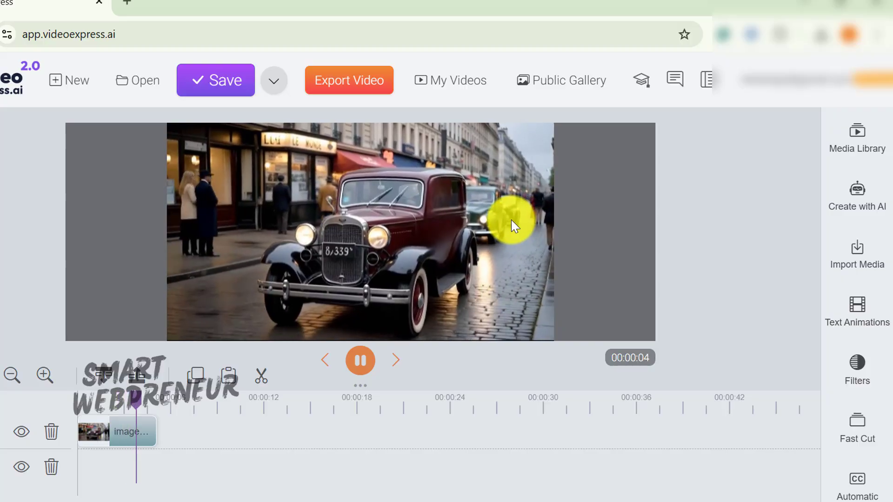
- Show the Filters list, then the Create with AI tools scrolled to Outpainting
click(857, 368)
scroll(693, 267, down, 3)
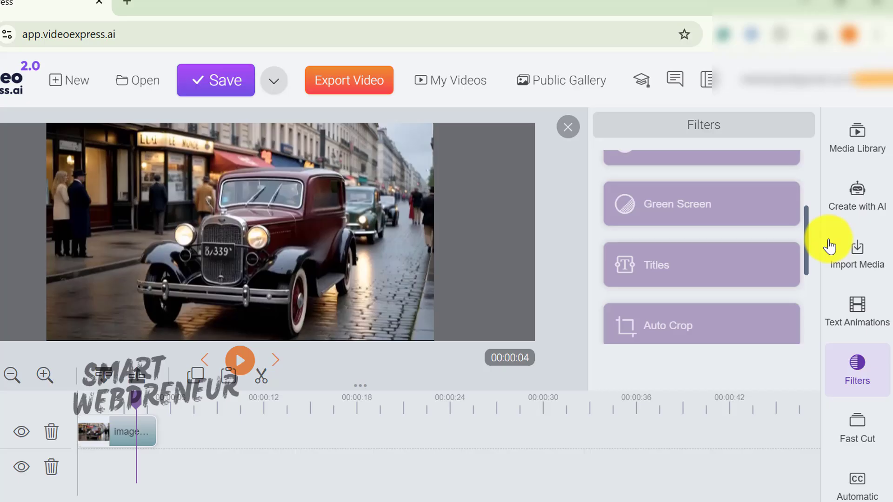
click(857, 191)
scroll(667, 219, down, 5)
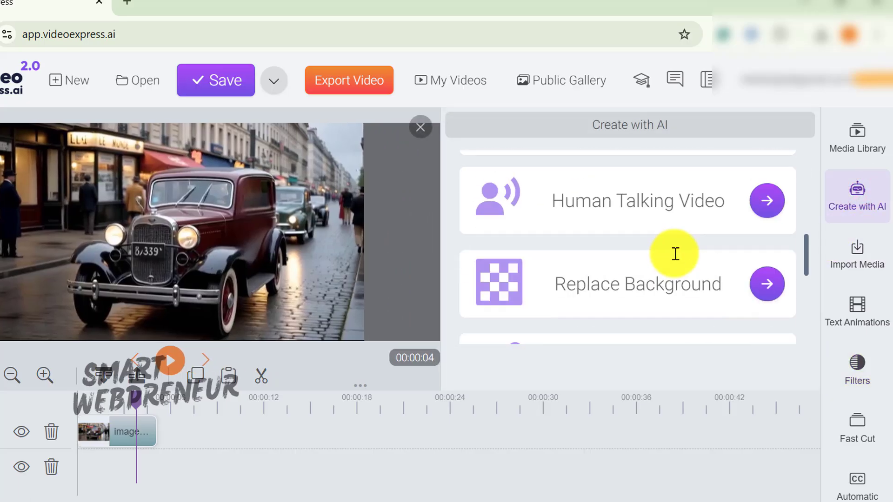
scroll(674, 258, down, 4)
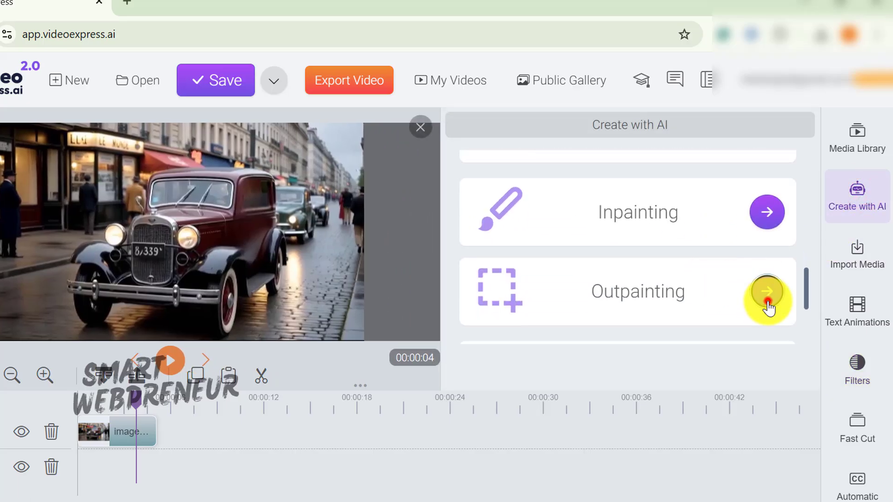
- Outpaint the Dino-3 image to Landscape 16:9 and save the widened result
click(767, 293)
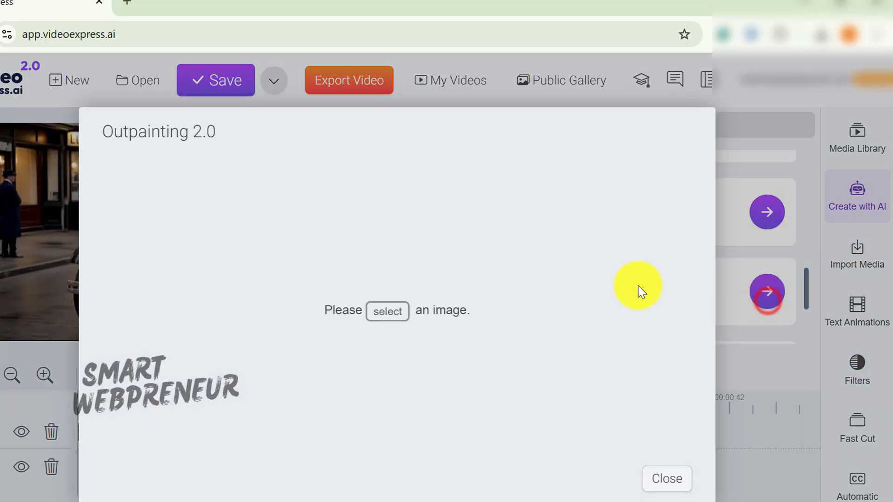
click(388, 312)
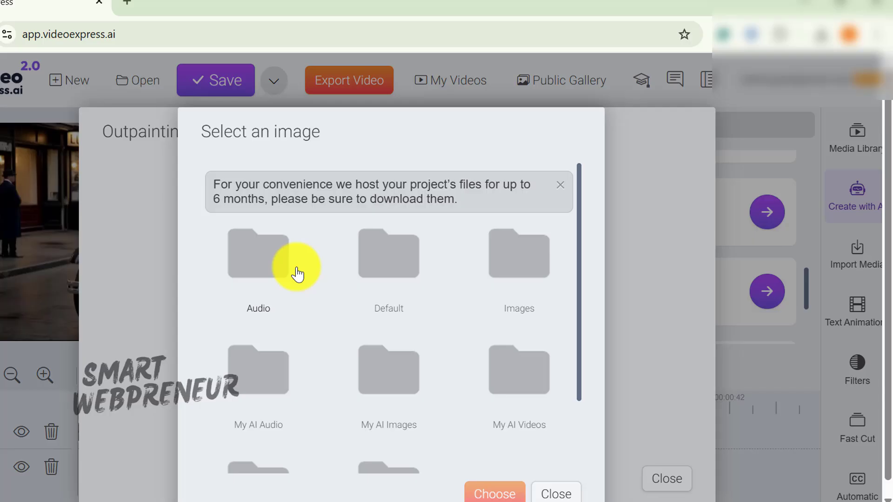
click(524, 257)
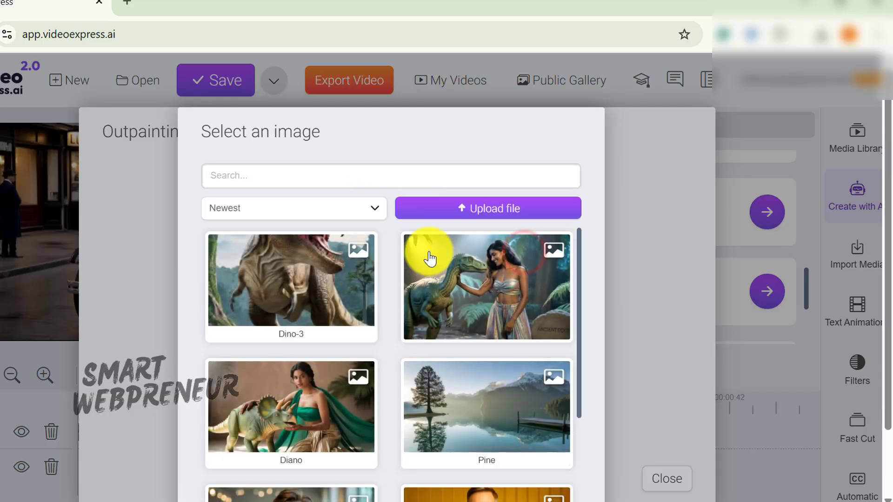
click(321, 281)
scroll(549, 409, down, 5)
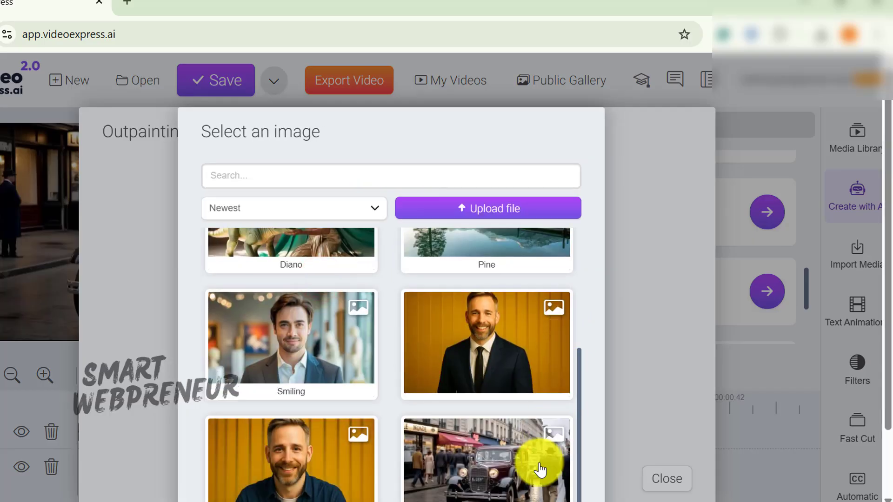
click(503, 481)
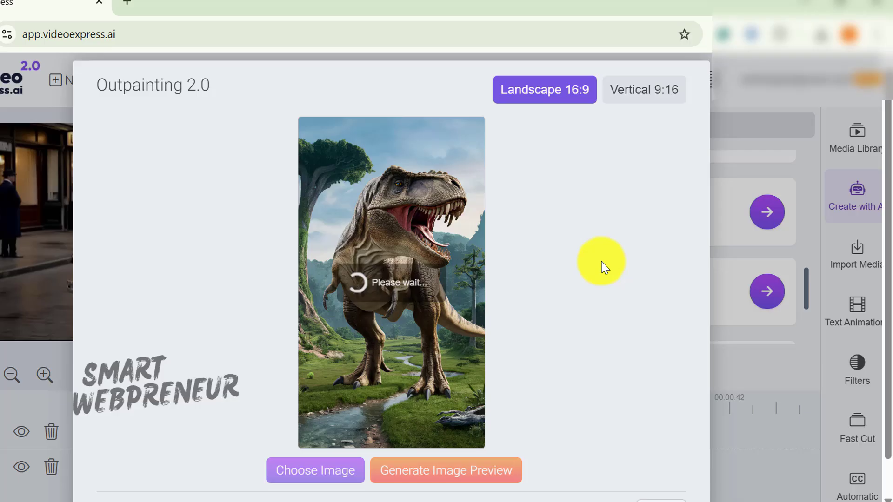
scroll(605, 268, down, 1)
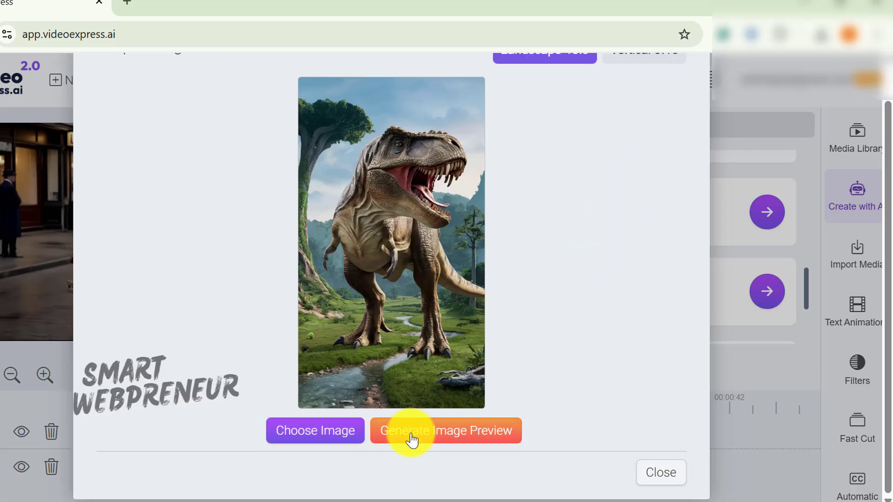
click(490, 437)
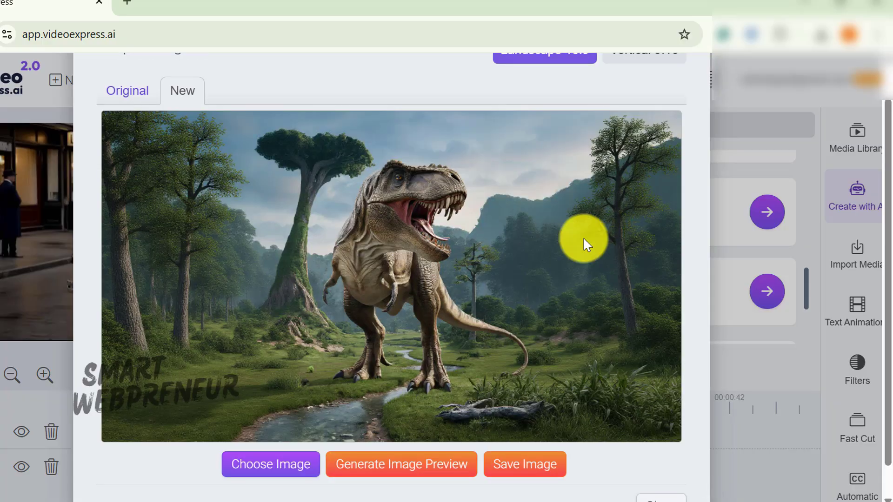
scroll(398, 295, up, 2)
scroll(437, 305, down, 2)
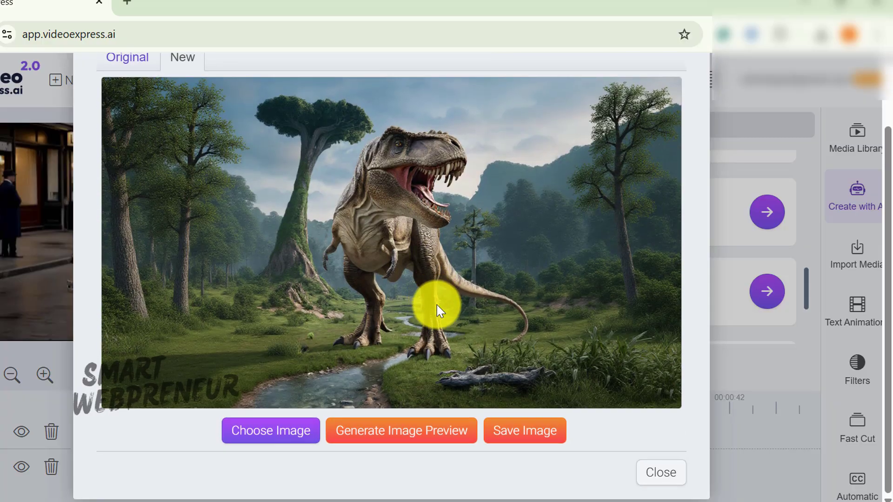
click(524, 438)
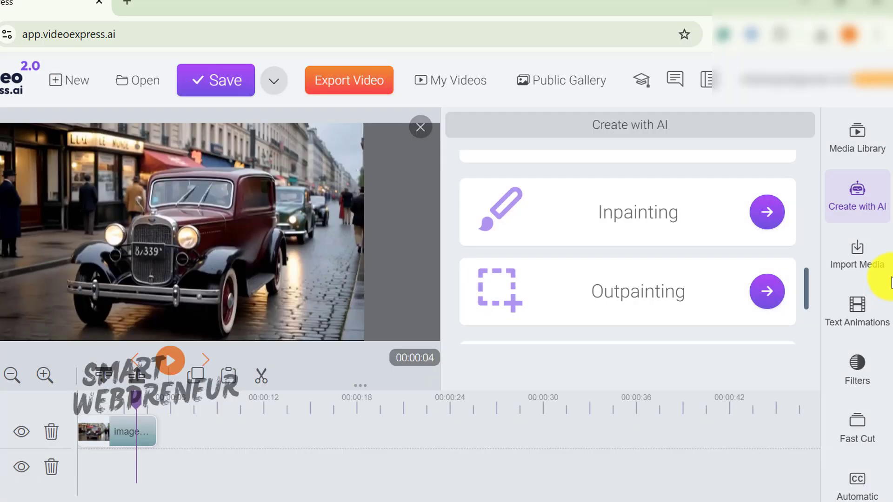
- Browse Lower Thirds text animations, select Lower Third Animation 3, and preview from 2 seconds
click(867, 305)
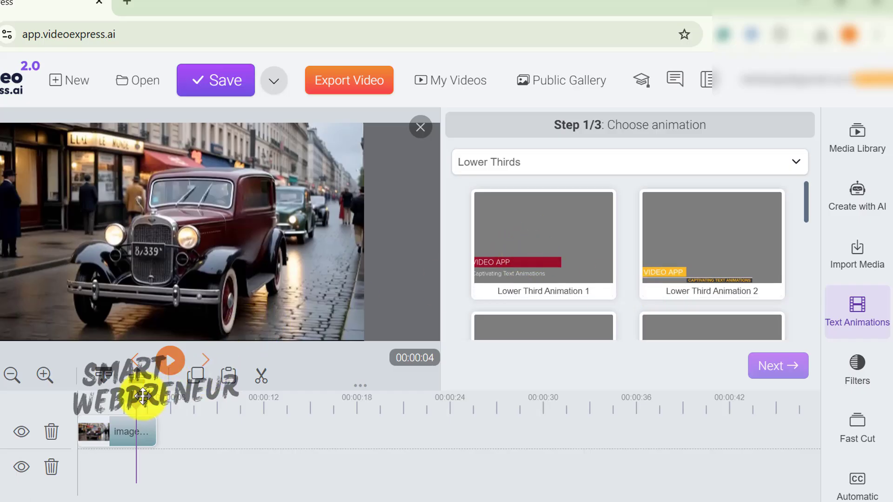
drag(135, 405, 103, 405)
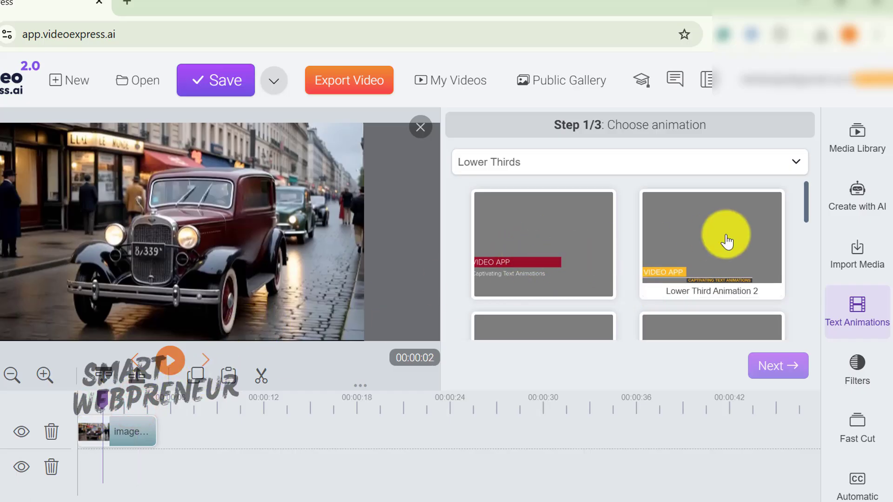
scroll(734, 241, down, 3)
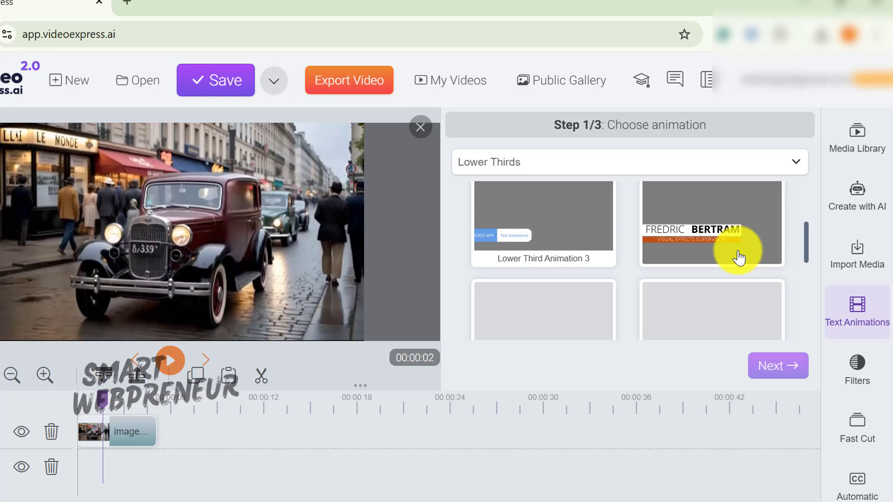
click(571, 235)
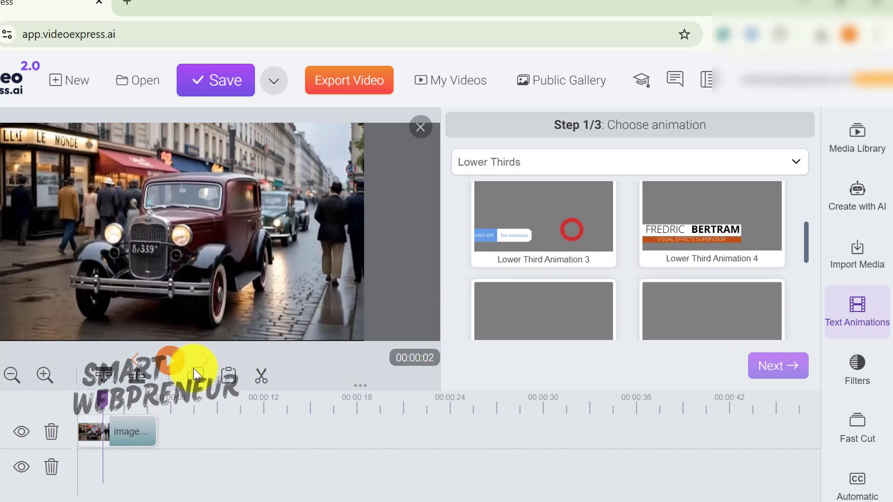
click(525, 228)
click(523, 225)
click(234, 363)
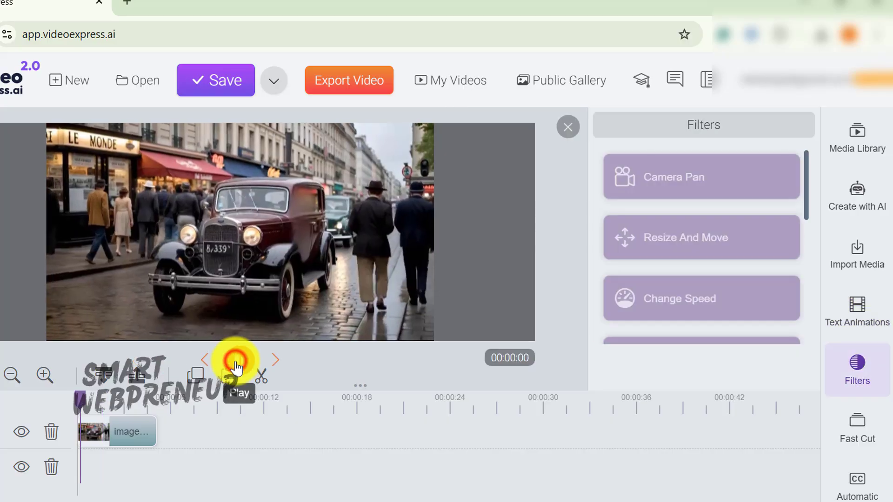
- Apply the Camera Pan filter to the street clip, play it, and open its settings
drag(664, 186, 70, 445)
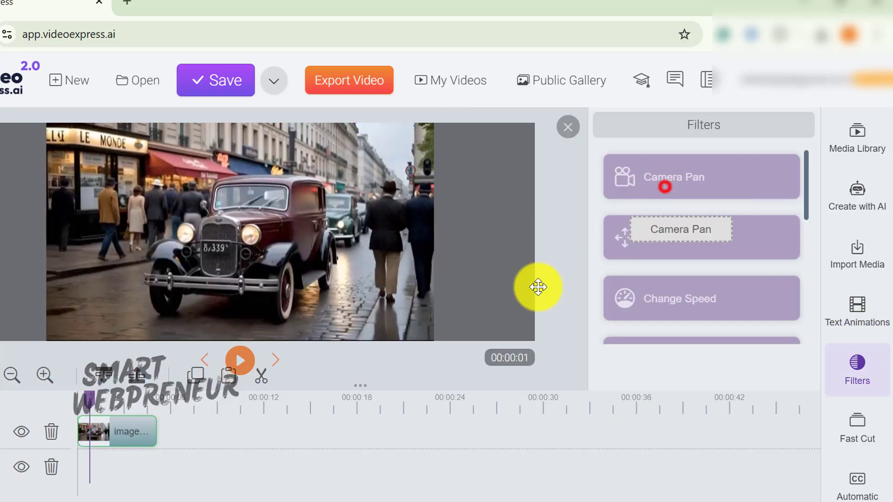
click(91, 429)
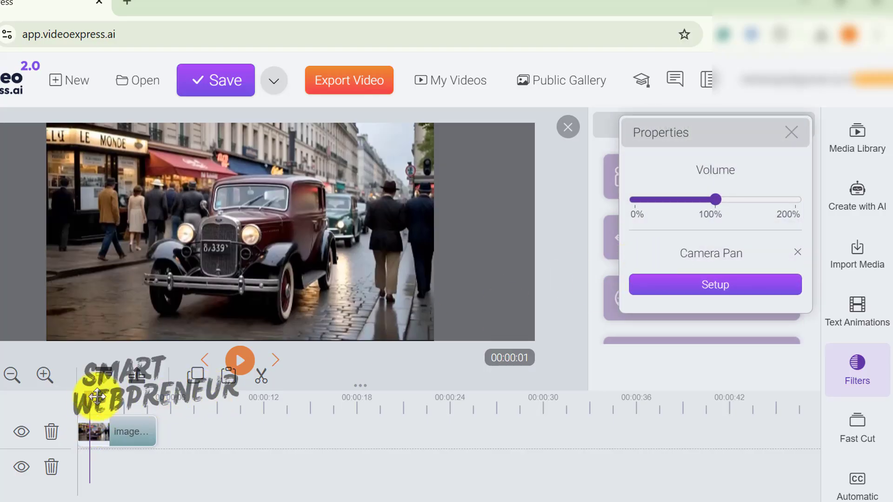
click(80, 401)
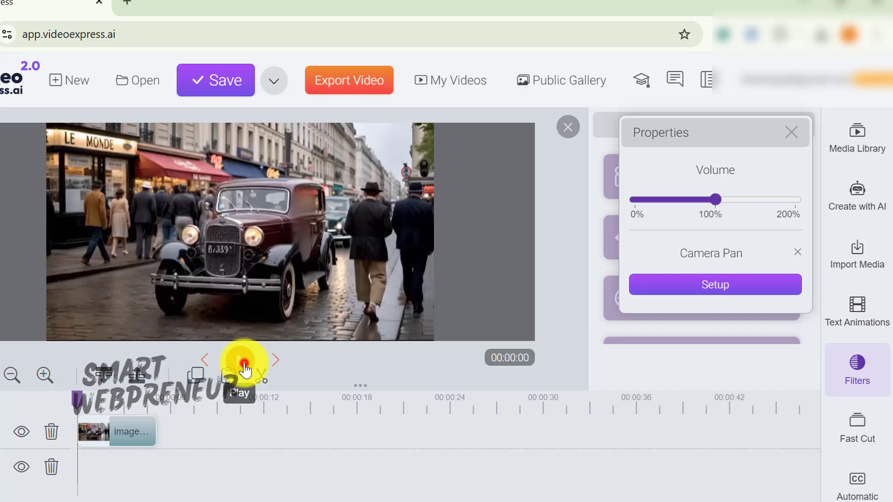
click(244, 367)
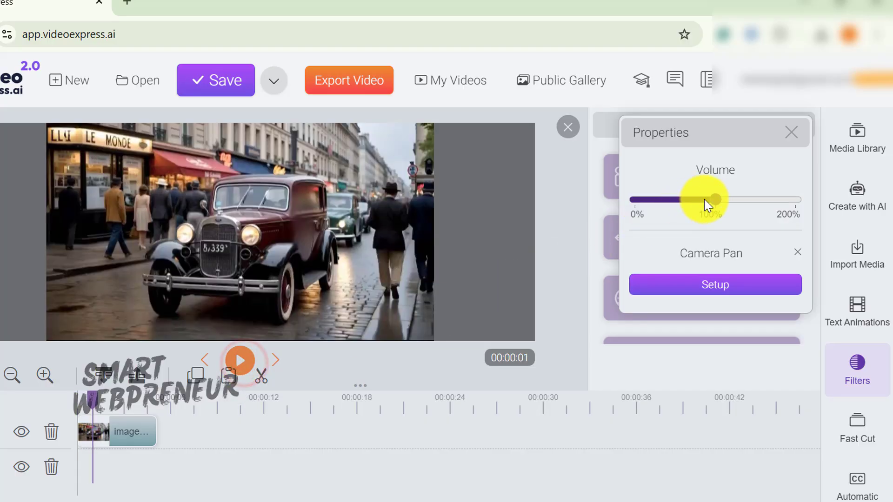
click(735, 291)
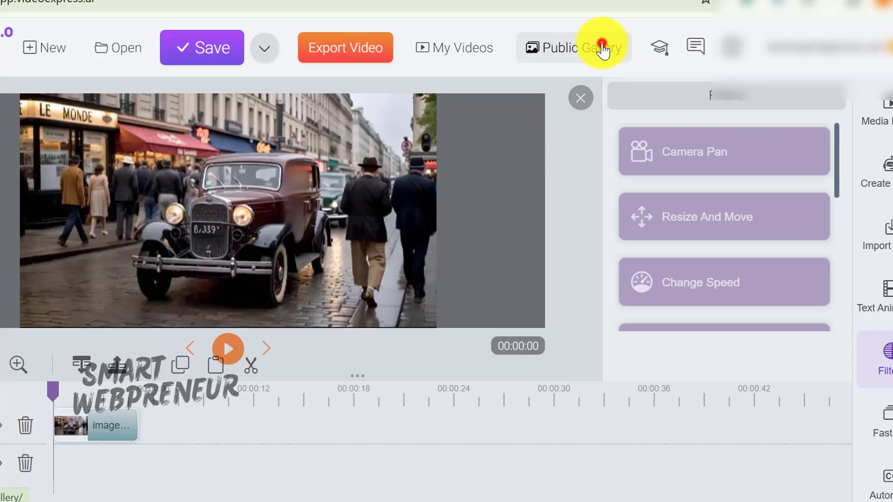
- Open the Public Gallery and advance two items to item 6 of 32
click(603, 48)
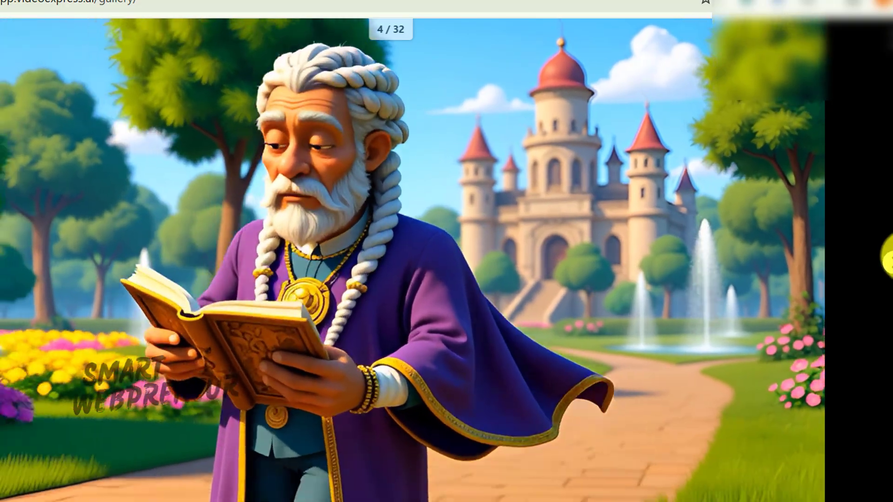
click(887, 258)
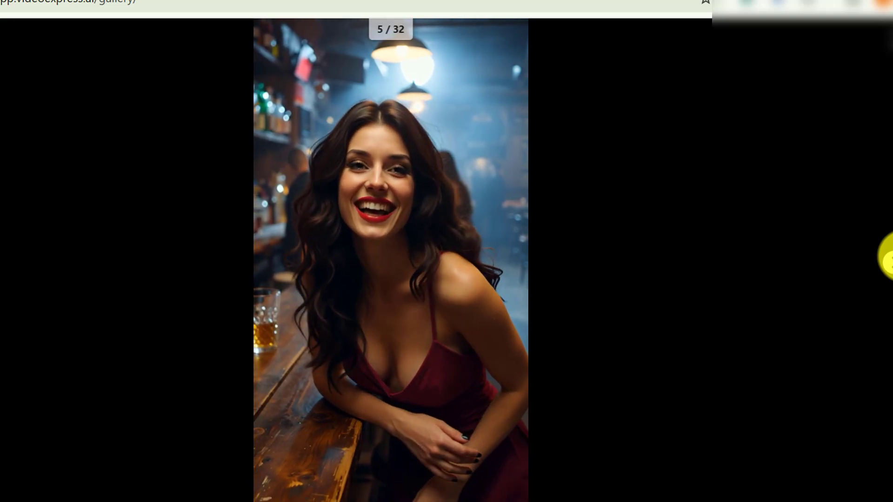
click(889, 259)
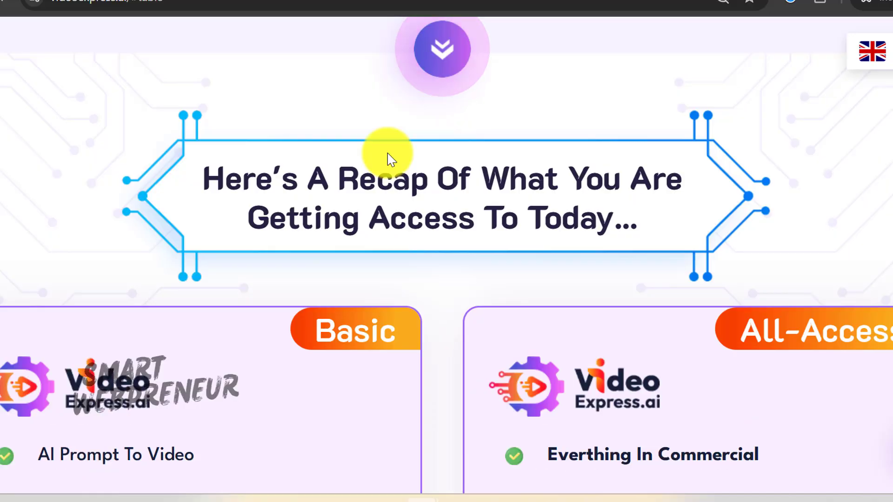
- Scroll down to the $49 pricing block and briefly highlight its price heading
scroll(302, 298, down, 10)
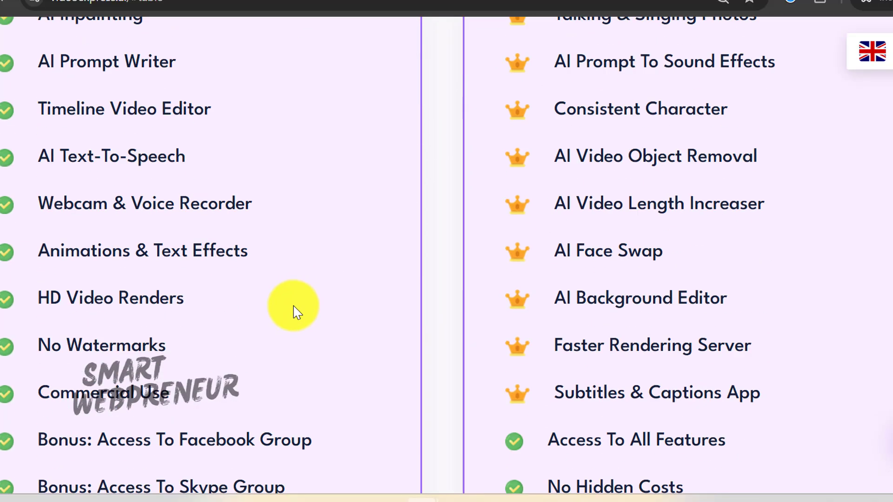
scroll(284, 316, down, 9)
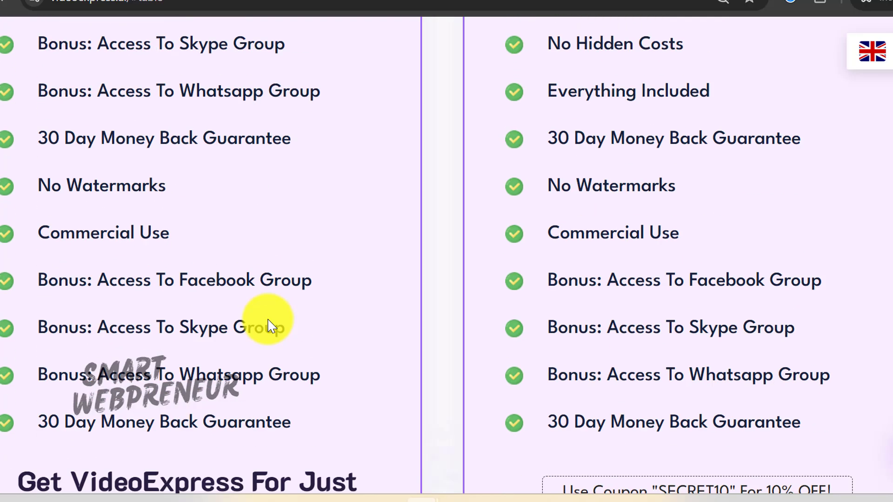
scroll(270, 327, down, 4)
scroll(269, 320, down, 2)
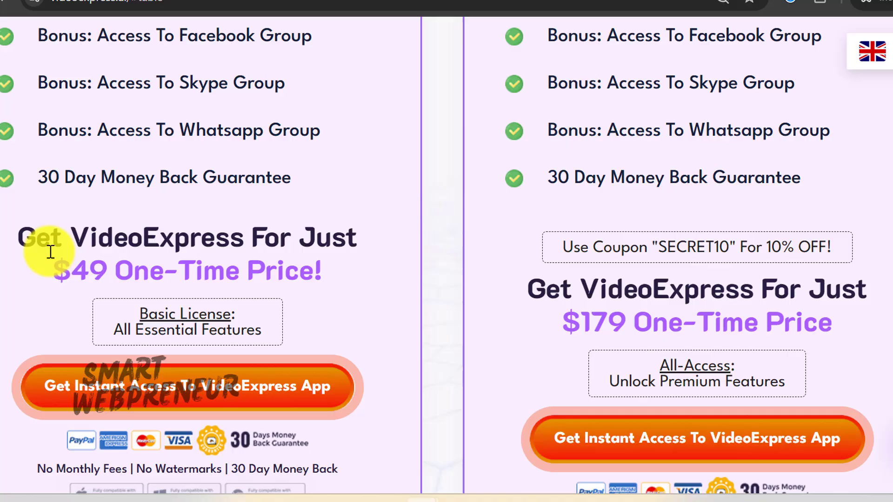
drag(37, 238, 172, 237)
click(173, 237)
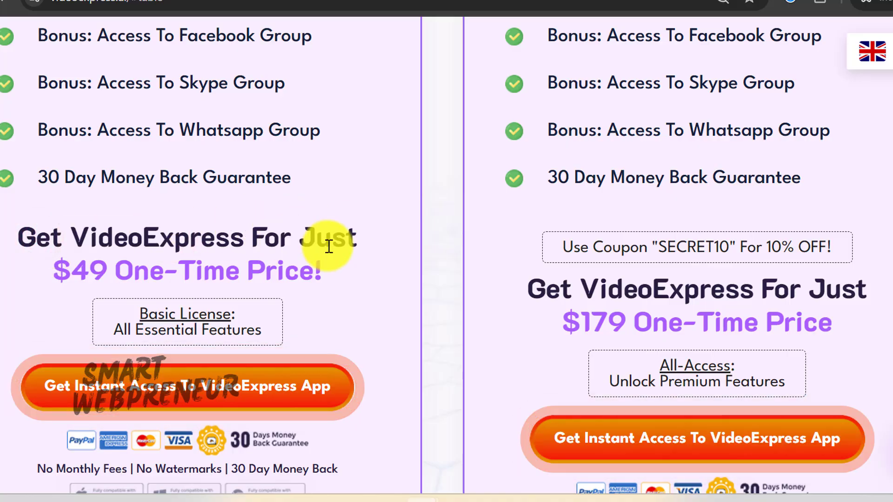
- Scroll past both pricing plans down to the FAQ question cards
scroll(328, 241, down, 3)
scroll(330, 248, up, 1)
scroll(329, 242, up, 2)
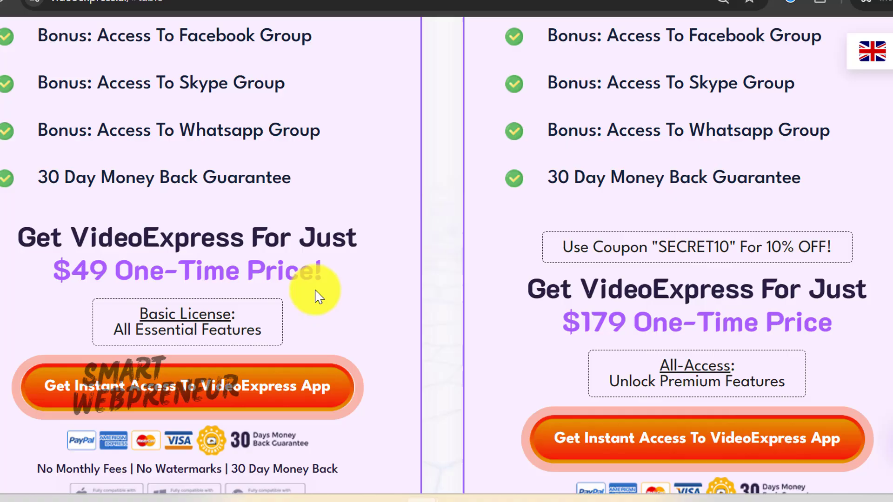
scroll(324, 326, down, 15)
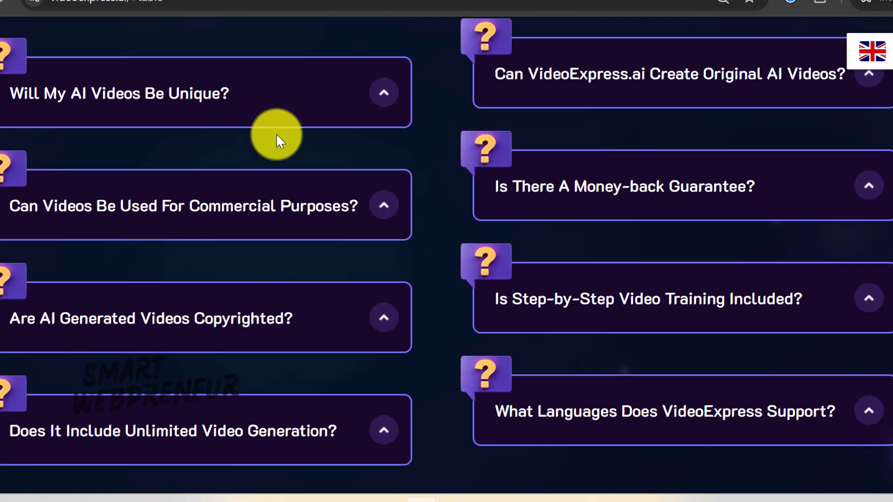
- Expand the 'Does It Include Unlimited Video Generation?' FAQ answer and scroll through it
scroll(288, 167, up, 3)
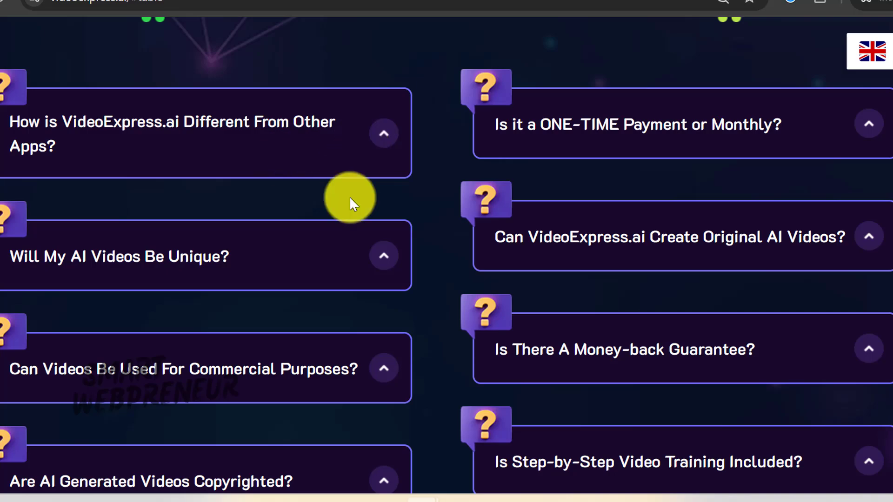
scroll(353, 214, down, 3)
scroll(376, 316, down, 3)
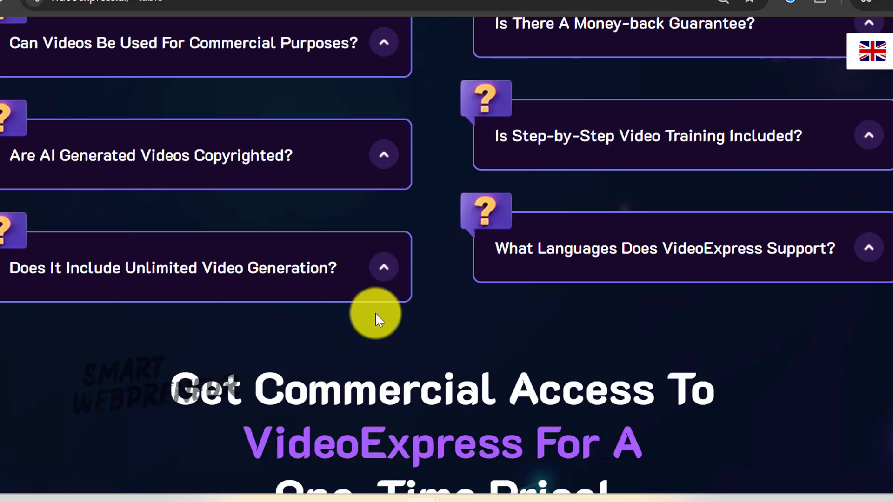
click(384, 271)
scroll(379, 270, down, 5)
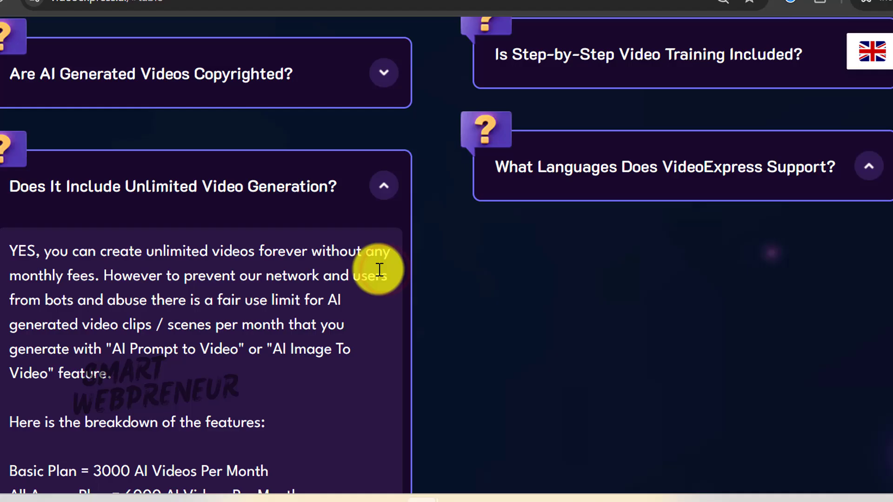
scroll(376, 269, down, 3)
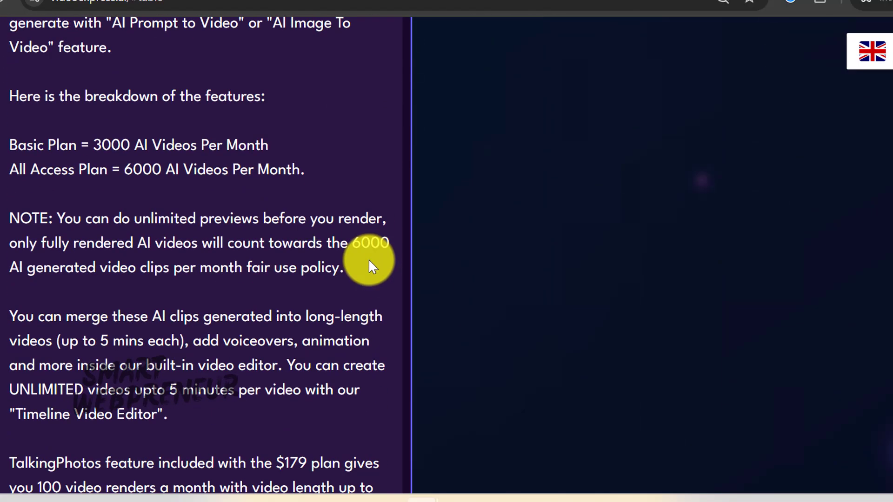
- Highlight the Basic Plan 3000 and All Access Plan 6000 video lines, then scroll back up
drag(5, 146, 224, 145)
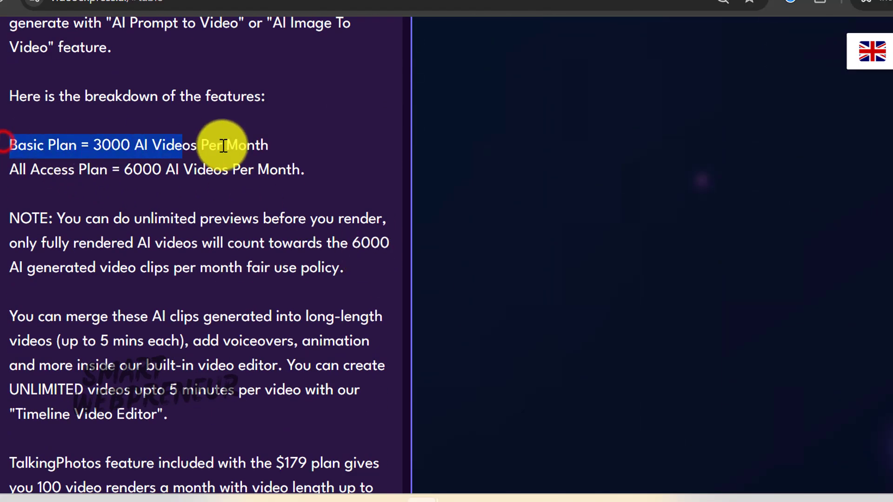
click(324, 145)
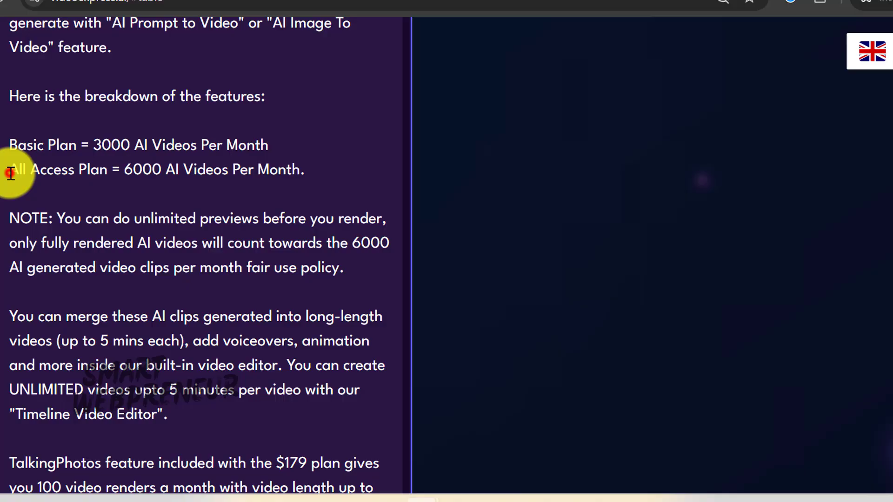
drag(11, 173, 289, 166)
click(330, 171)
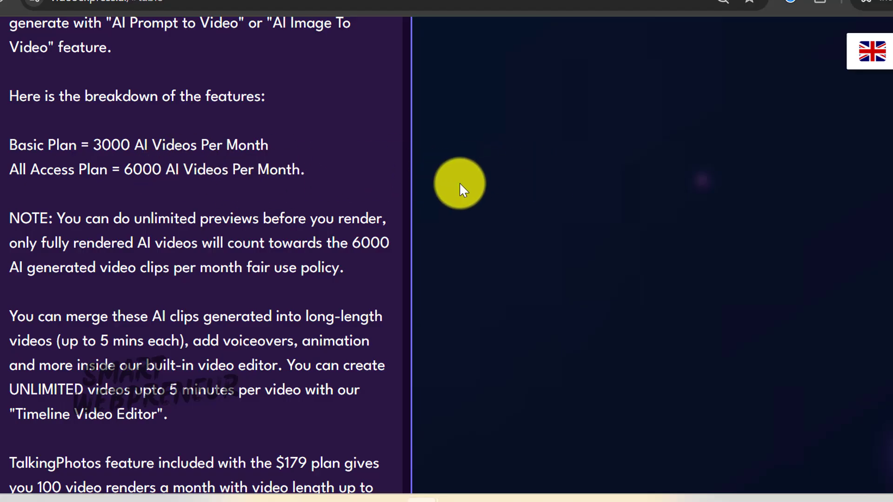
scroll(481, 185, up, 10)
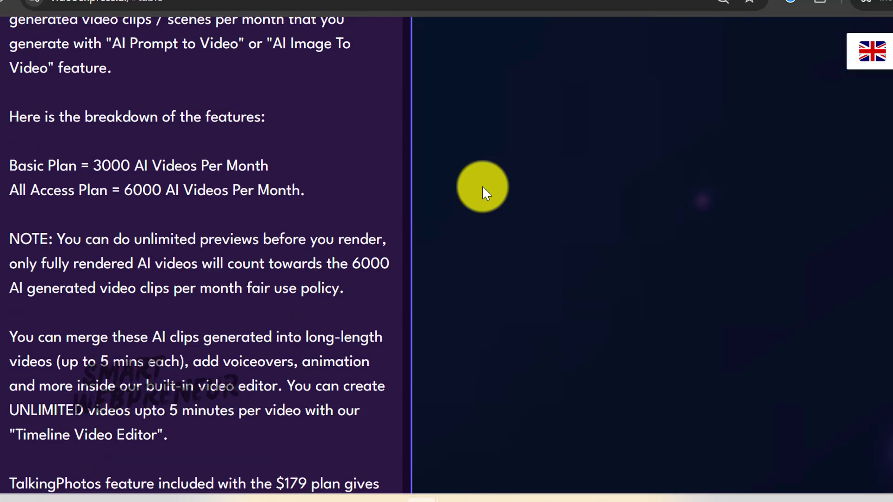
scroll(497, 199, up, 4)
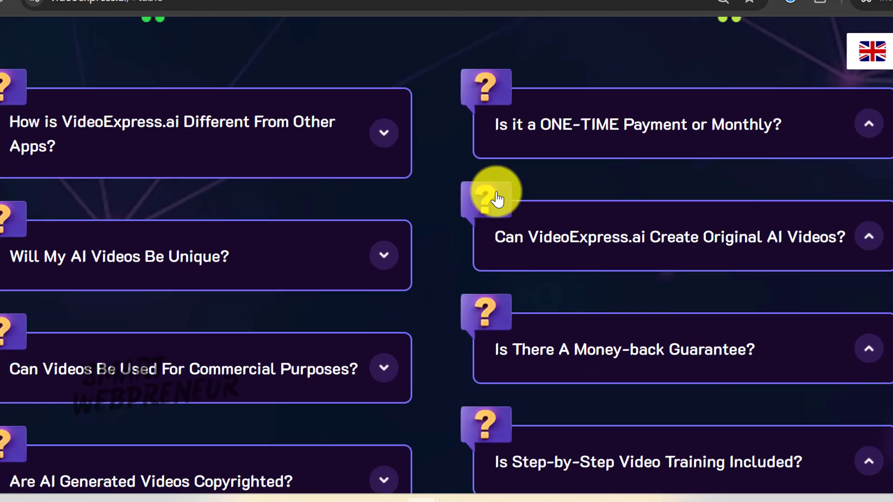
- Scroll up and back down through the Basic and All-Access feature lists
scroll(382, 206, up, 15)
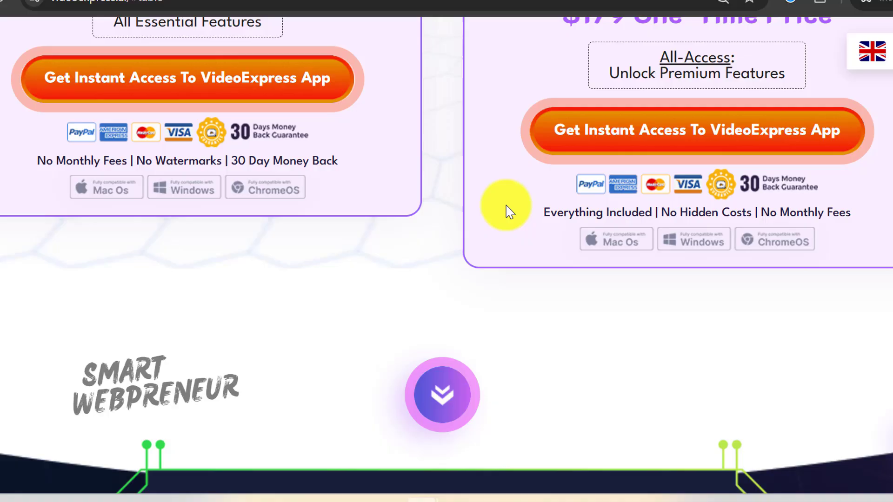
scroll(556, 205, up, 12)
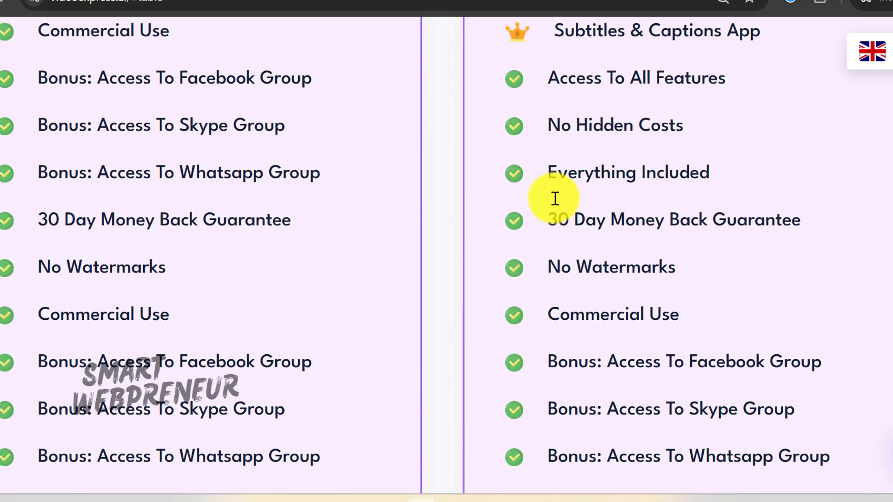
scroll(561, 202, up, 5)
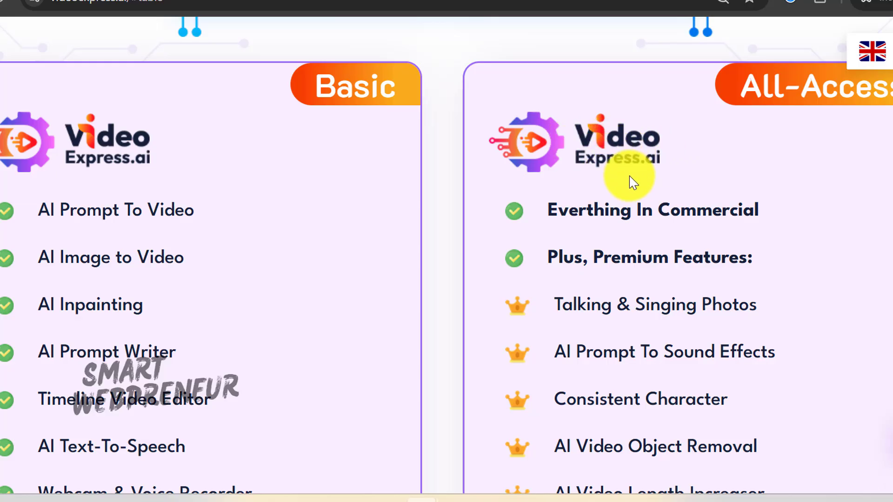
scroll(647, 204, down, 2)
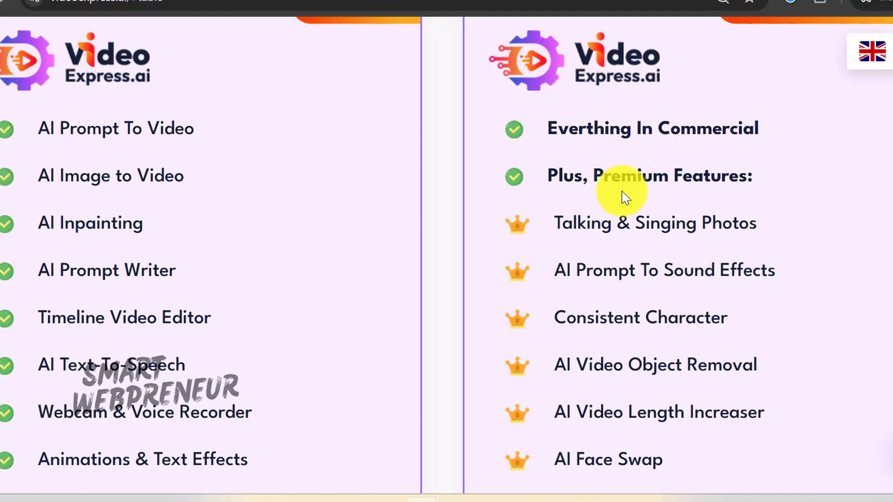
scroll(618, 195, down, 4)
scroll(618, 199, down, 4)
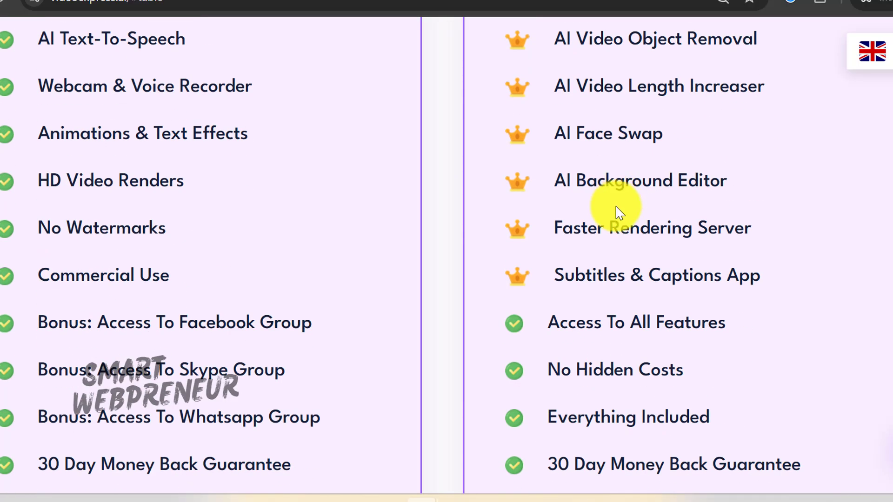
scroll(618, 216, down, 4)
- Scroll down to the $179 One-Time Price heading and briefly highlight it
scroll(617, 214, down, 4)
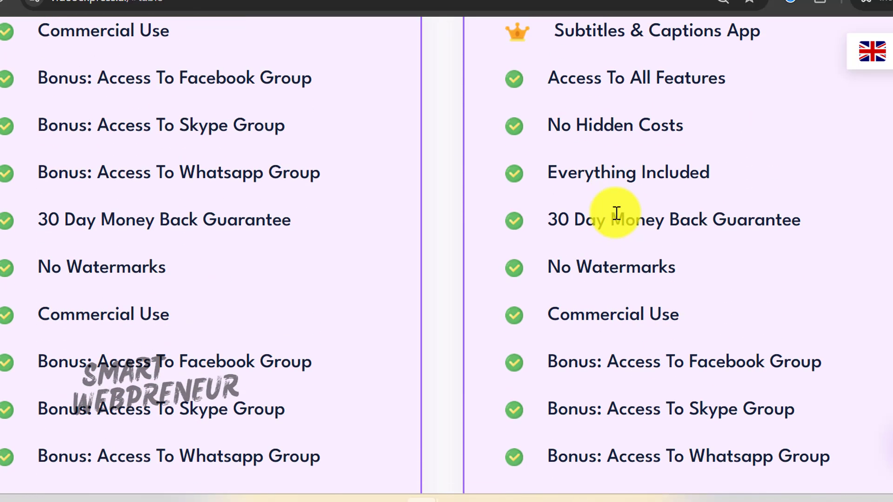
scroll(617, 214, down, 2)
scroll(618, 216, down, 4)
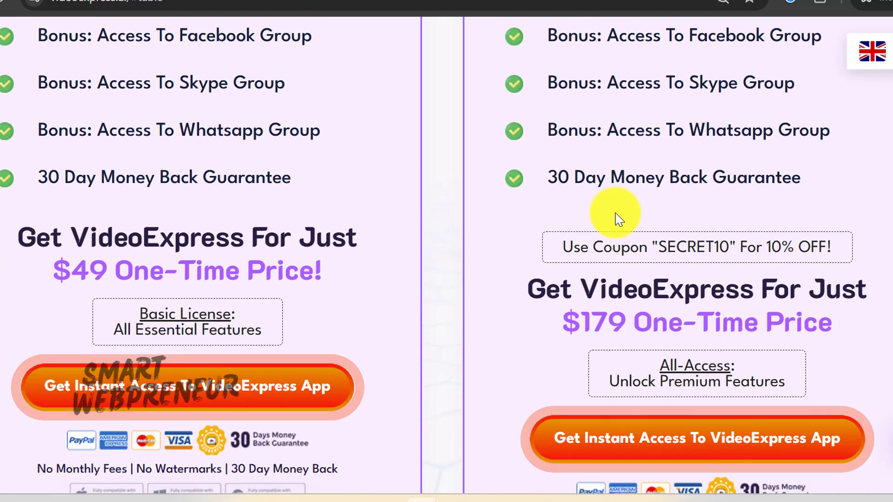
scroll(619, 216, down, 2)
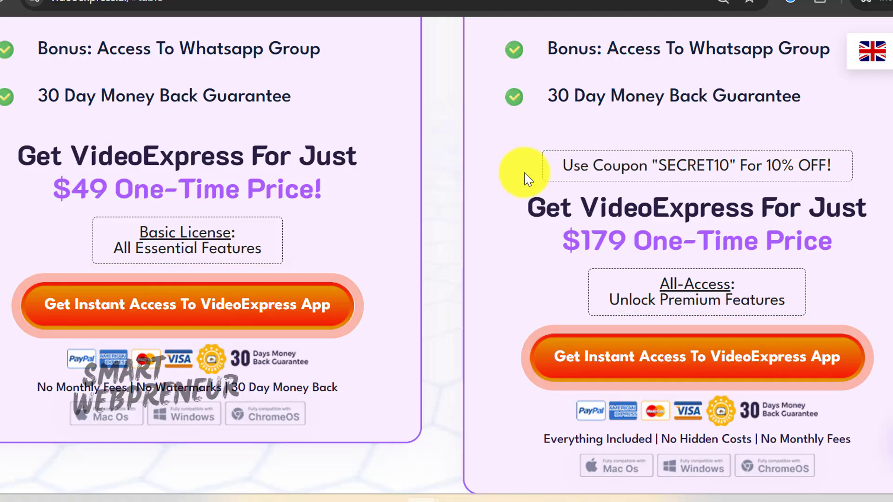
drag(529, 196, 820, 236)
click(844, 232)
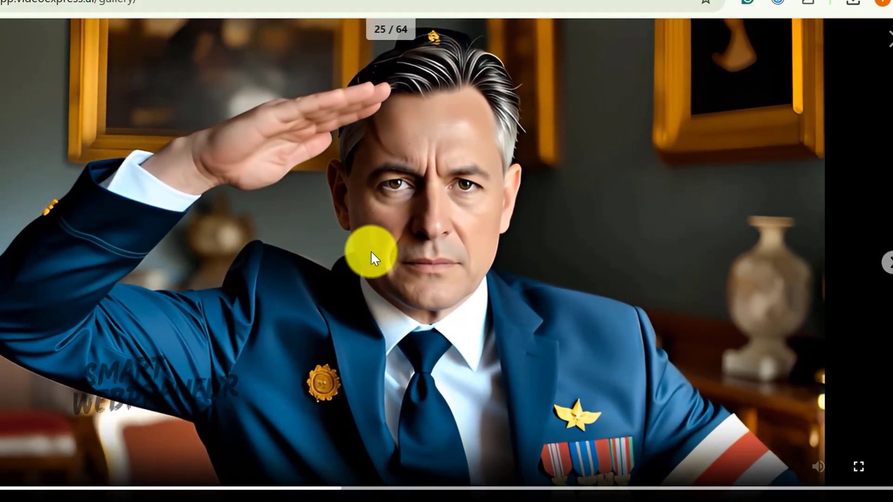
- Close the item 25 viewer, then play and close the beach-girl gallery video
click(889, 41)
scroll(725, 233, down, 2)
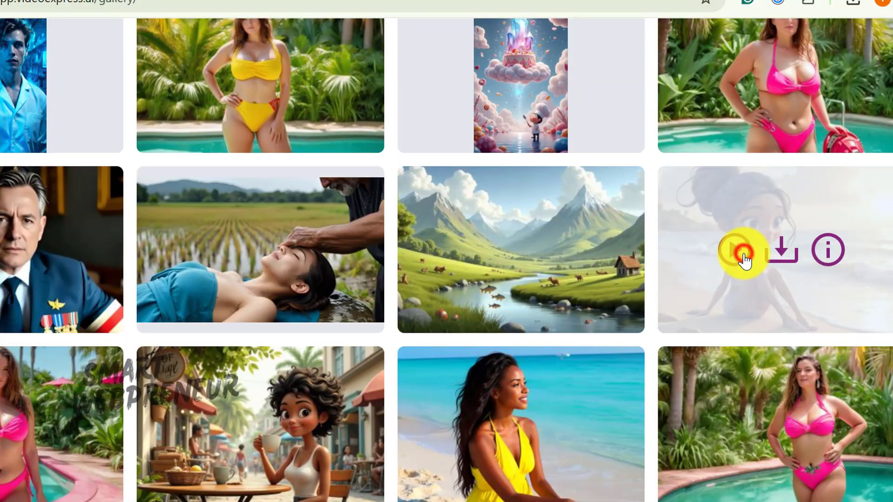
click(742, 254)
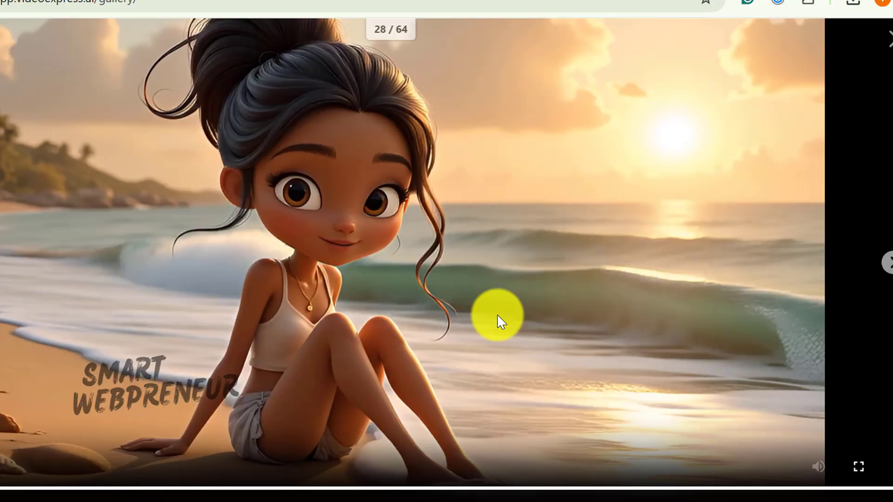
click(889, 37)
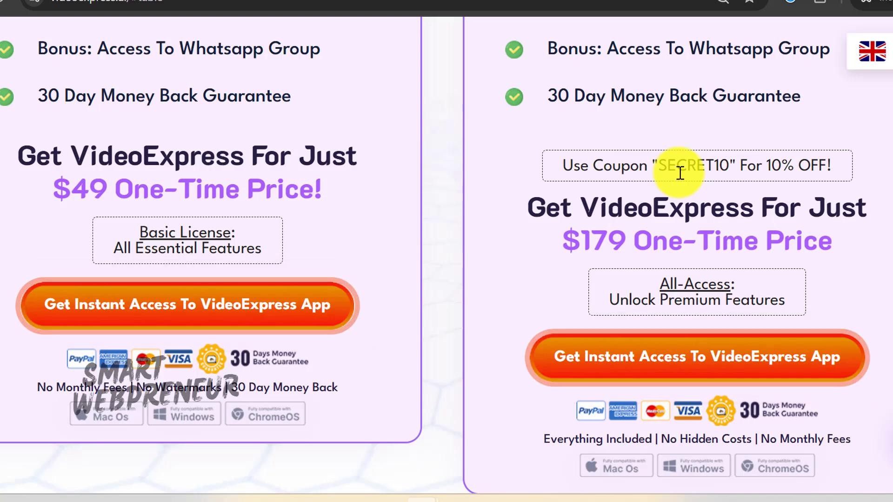
scroll(680, 173, up, 2)
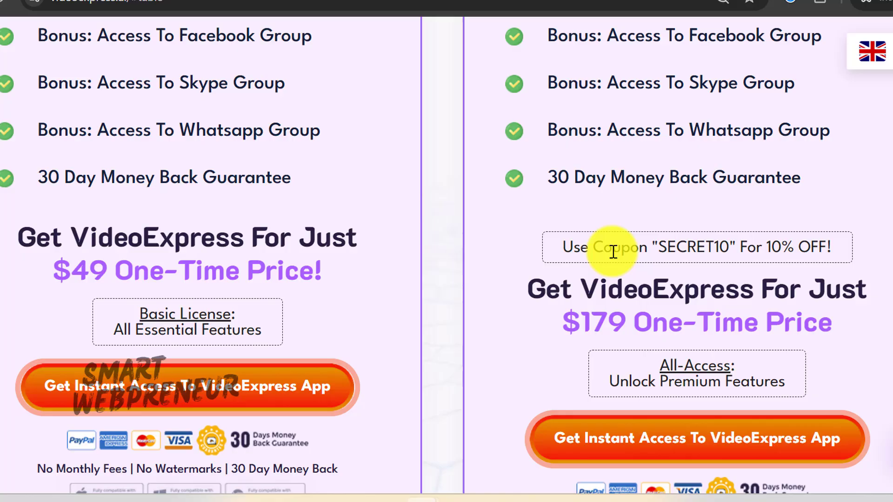
drag(612, 251, 871, 259)
click(869, 255)
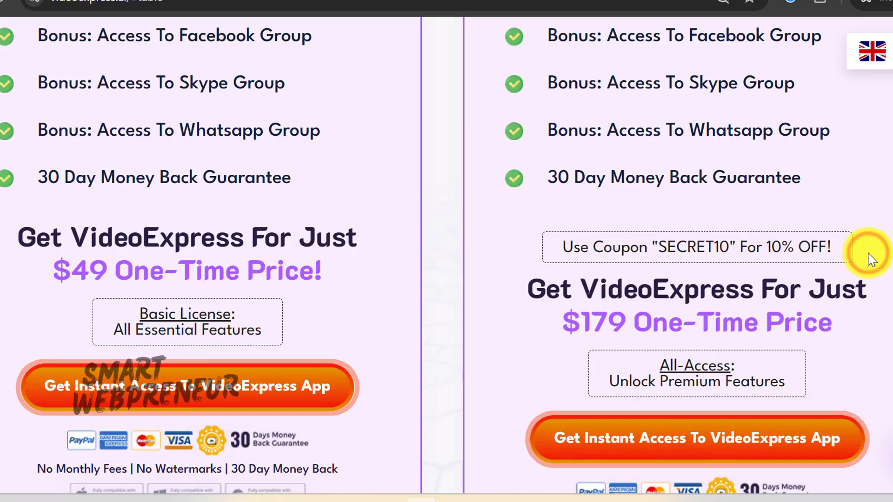